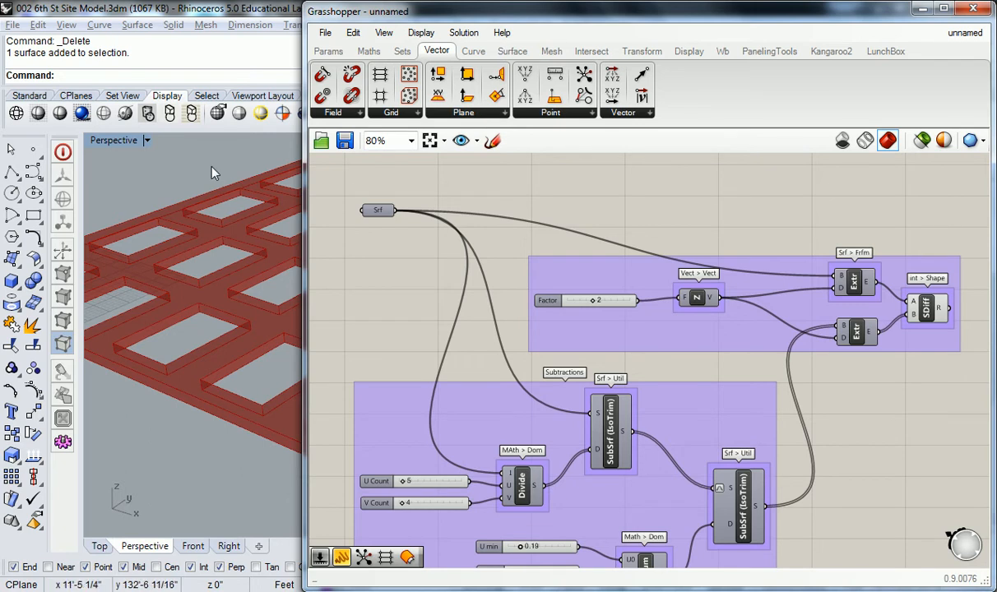
Switch the Rhino workspace to the four-viewport layout and minimize the Grasshopper window.
{"action": "left_click_drag", "start_coordinate": [305, 197], "coordinate": [783, 203]}
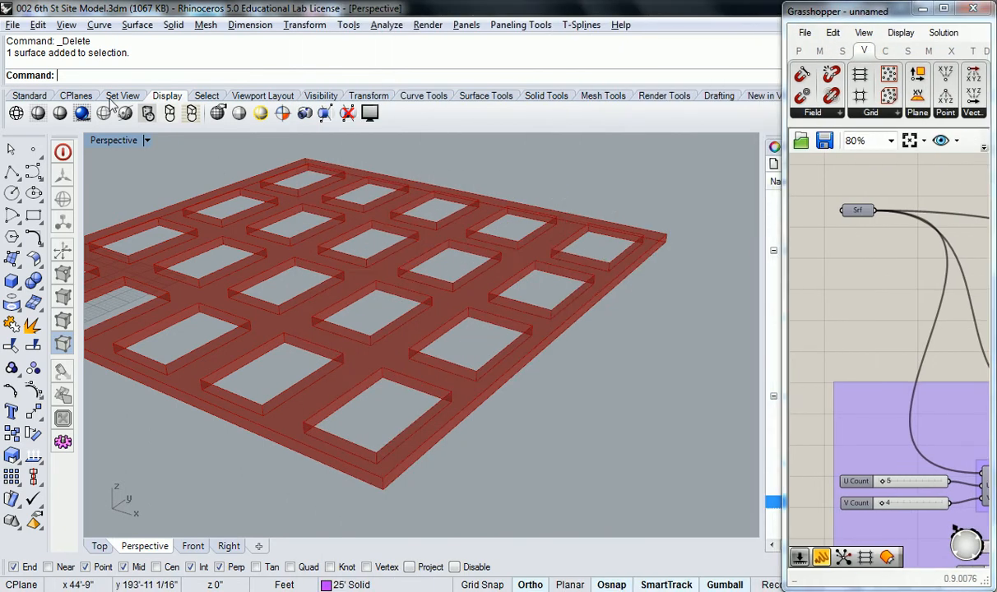
{"action": "double_click", "coordinate": [115, 139]}
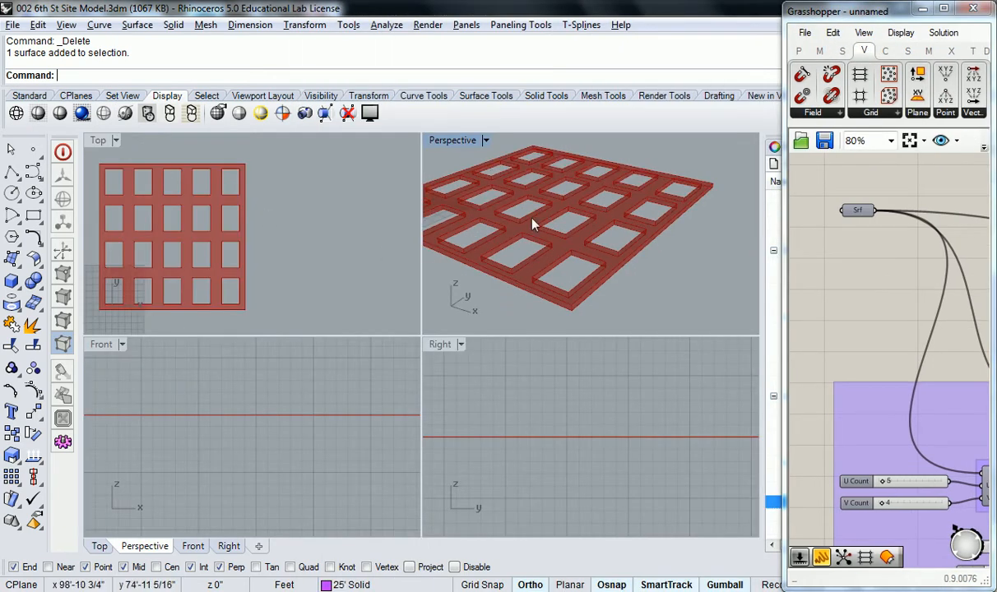
{"action": "right_click_drag", "start_coordinate": [525, 212], "coordinate": [511, 228]}
{"action": "left_click", "coordinate": [923, 9]}
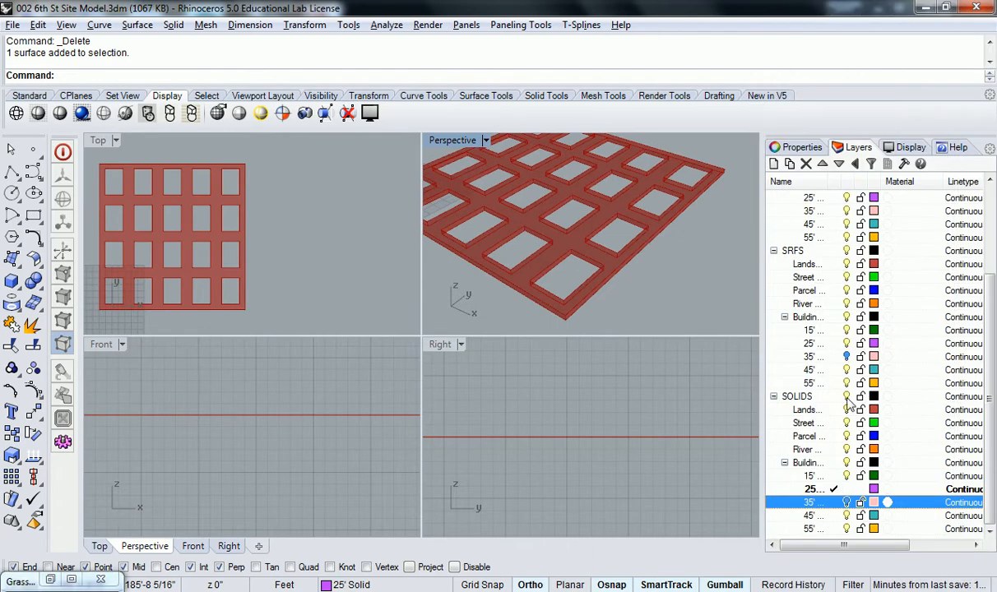
Rotate the flat base surface 90 degrees upright about its near end in the Right viewport.
{"action": "scroll", "coordinate": [673, 269], "scroll_direction": "down", "scroll_amount": 3}
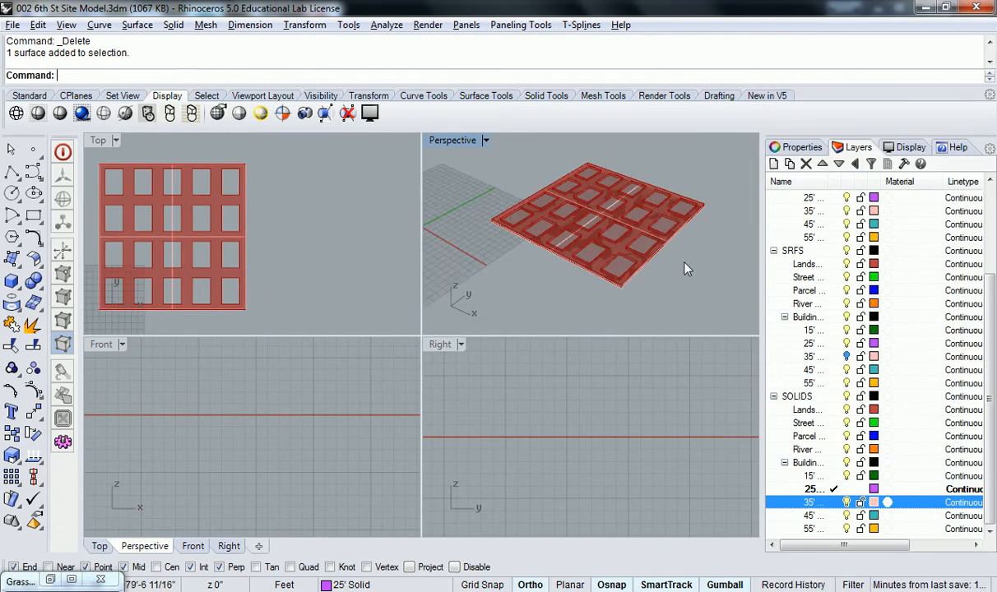
{"action": "scroll", "coordinate": [575, 403], "scroll_direction": "down", "scroll_amount": 5}
{"action": "scroll", "coordinate": [603, 398], "scroll_direction": "down", "scroll_amount": 8}
{"action": "right_click_drag", "start_coordinate": [637, 393], "coordinate": [594, 418]}
{"action": "scroll", "coordinate": [592, 418], "scroll_direction": "up", "scroll_amount": 8}
{"action": "left_click", "coordinate": [592, 416]}
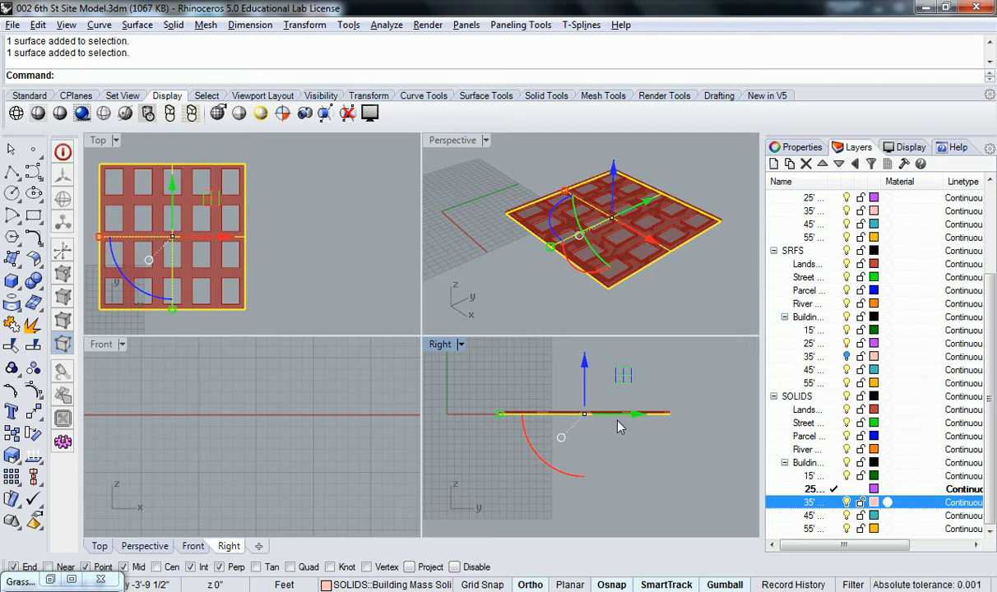
{"action": "right_click_drag", "start_coordinate": [622, 141], "coordinate": [629, 272]}
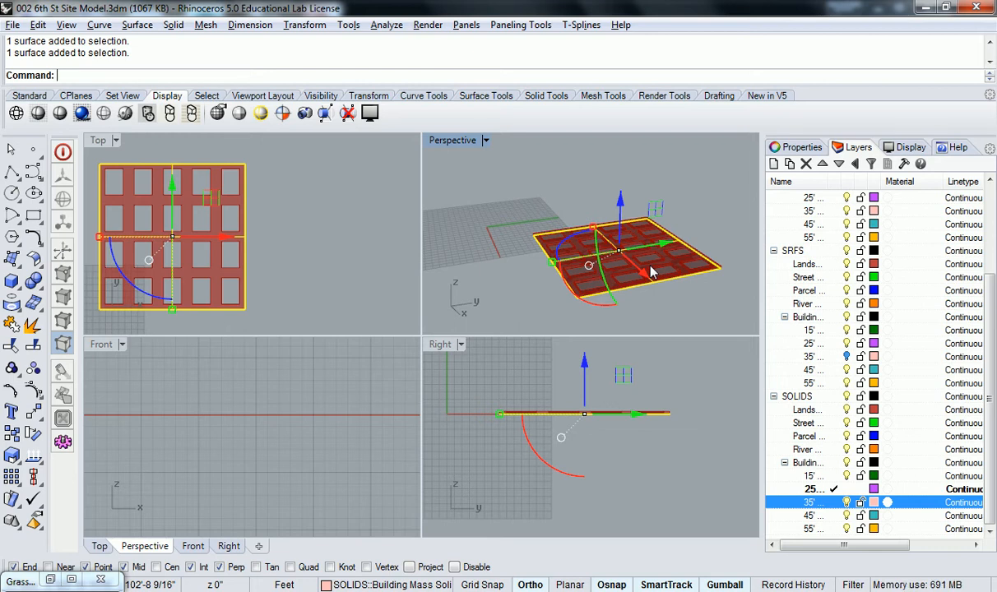
{"action": "scroll", "coordinate": [580, 319], "scroll_direction": "up", "scroll_amount": 4}
{"action": "scroll", "coordinate": [509, 395], "scroll_direction": "up", "scroll_amount": 4}
{"action": "right_click_drag", "start_coordinate": [504, 396], "coordinate": [493, 417]}
{"action": "scroll", "coordinate": [532, 409], "scroll_direction": "down", "scroll_amount": 4}
{"action": "type", "text": "Rotate"}
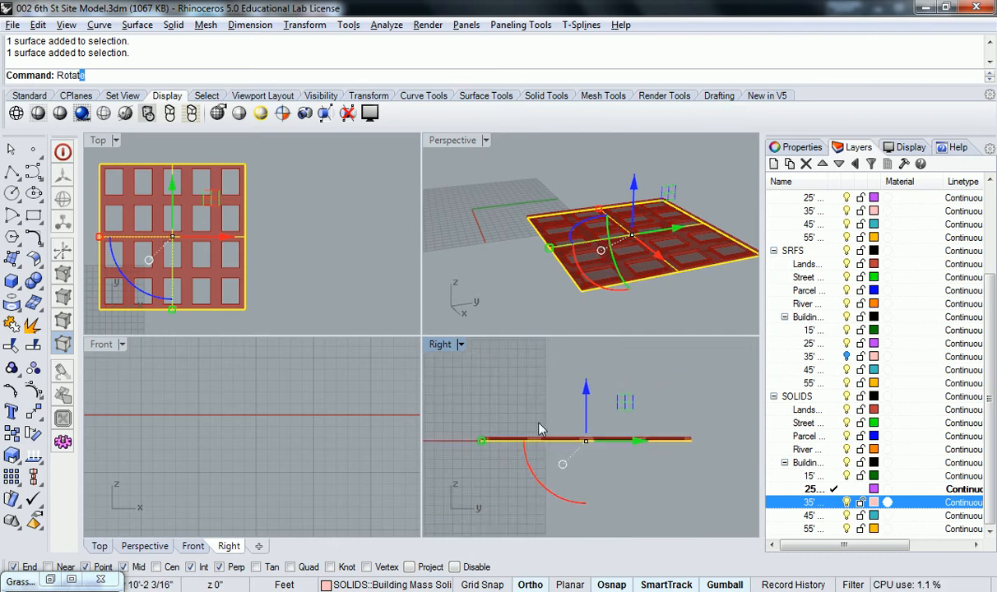
{"action": "key", "text": "Return"}
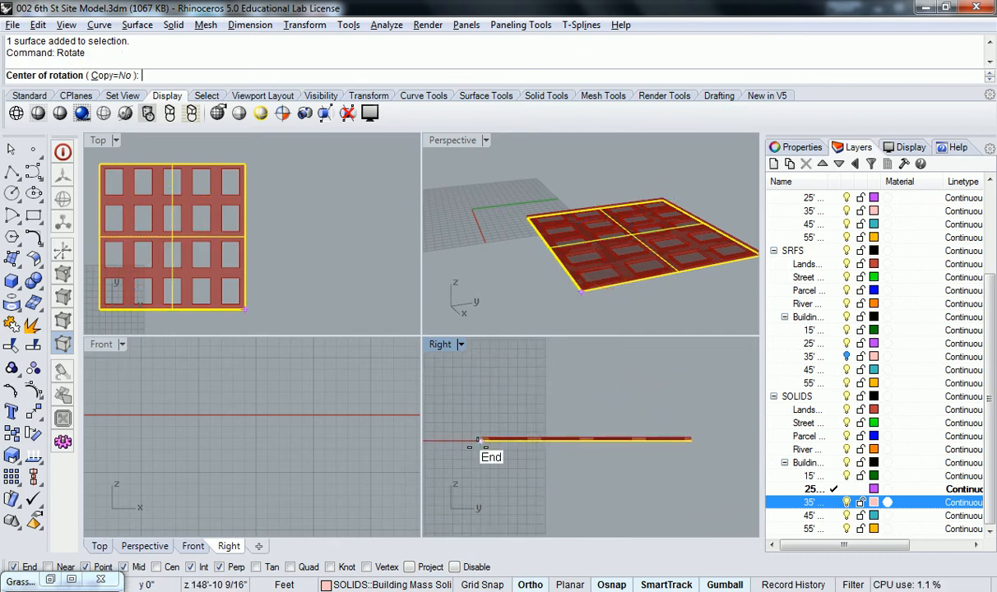
{"action": "left_click", "coordinate": [481, 440]}
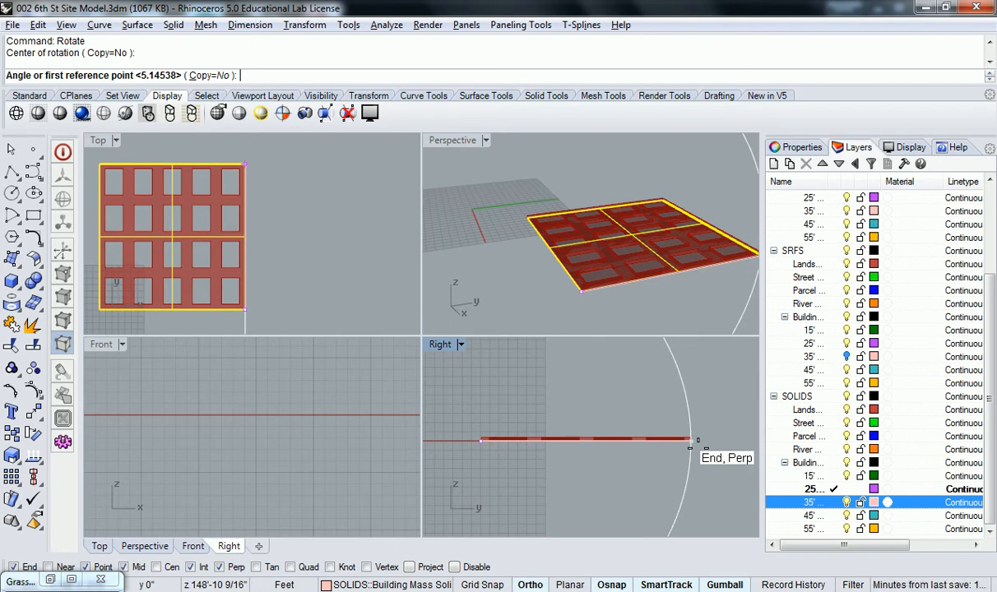
{"action": "left_click", "coordinate": [690, 441]}
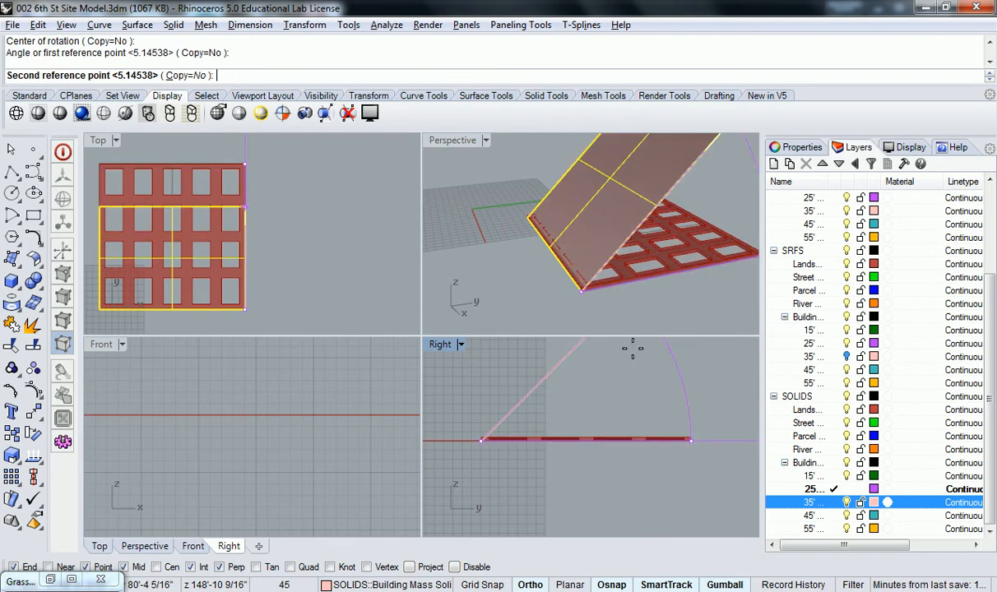
{"action": "left_click", "coordinate": [605, 226]}
Examine how the upright surface is extruded along Z, looking closely at its top edge in the Perspective viewport.
{"action": "mouse_move", "coordinate": [605, 226]}
{"action": "right_mouse_down"}
{"action": "mouse_move", "coordinate": [496, 225]}
{"action": "mouse_move", "coordinate": [534, 252]}
{"action": "mouse_move", "coordinate": [630, 252]}
{"action": "mouse_move", "coordinate": [586, 225]}
{"action": "mouse_move", "coordinate": [595, 241]}
{"action": "mouse_move", "coordinate": [595, 216]}
{"action": "right_mouse_up"}
{"action": "left_click", "coordinate": [637, 229]}
{"action": "scroll", "coordinate": [636, 228], "scroll_direction": "down", "scroll_amount": 4}
{"action": "scroll", "coordinate": [632, 222], "scroll_direction": "up", "scroll_amount": 6}
{"action": "scroll", "coordinate": [621, 179], "scroll_direction": "down", "scroll_amount": 2}
{"action": "right_click_drag", "start_coordinate": [621, 178], "coordinate": [567, 240]}
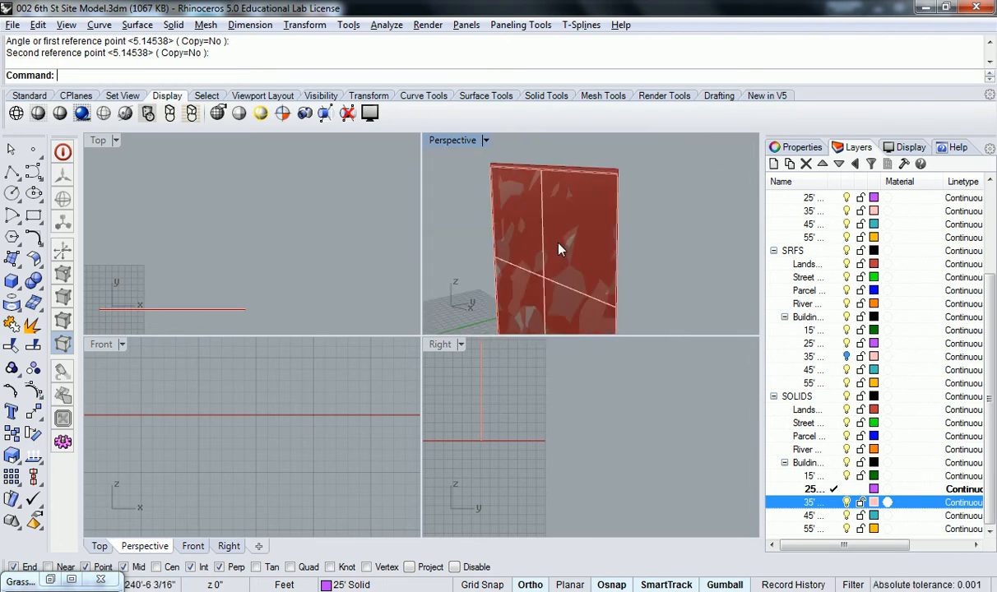
{"action": "scroll", "coordinate": [586, 169], "scroll_direction": "up", "scroll_amount": 5}
{"action": "right_click_drag", "start_coordinate": [606, 180], "coordinate": [579, 198]}
{"action": "scroll", "coordinate": [595, 189], "scroll_direction": "down", "scroll_amount": 2}
{"action": "scroll", "coordinate": [529, 194], "scroll_direction": "up", "scroll_amount": 2}
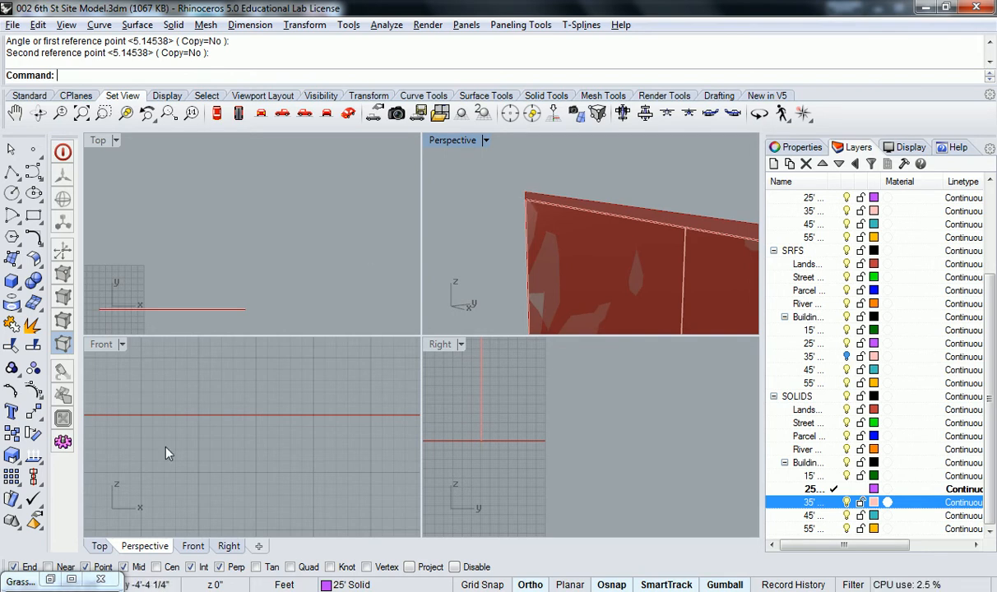
Restore the Grasshopper window beside Rhino and maximize the Perspective viewport on the upright surface.
{"action": "left_click", "coordinate": [50, 580]}
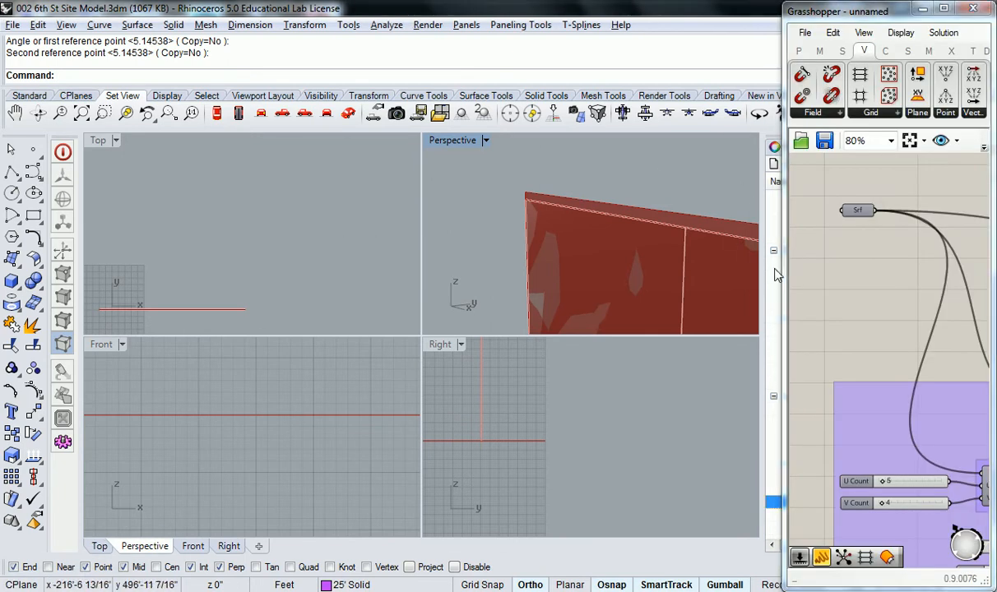
{"action": "left_click_drag", "start_coordinate": [783, 271], "coordinate": [259, 232]}
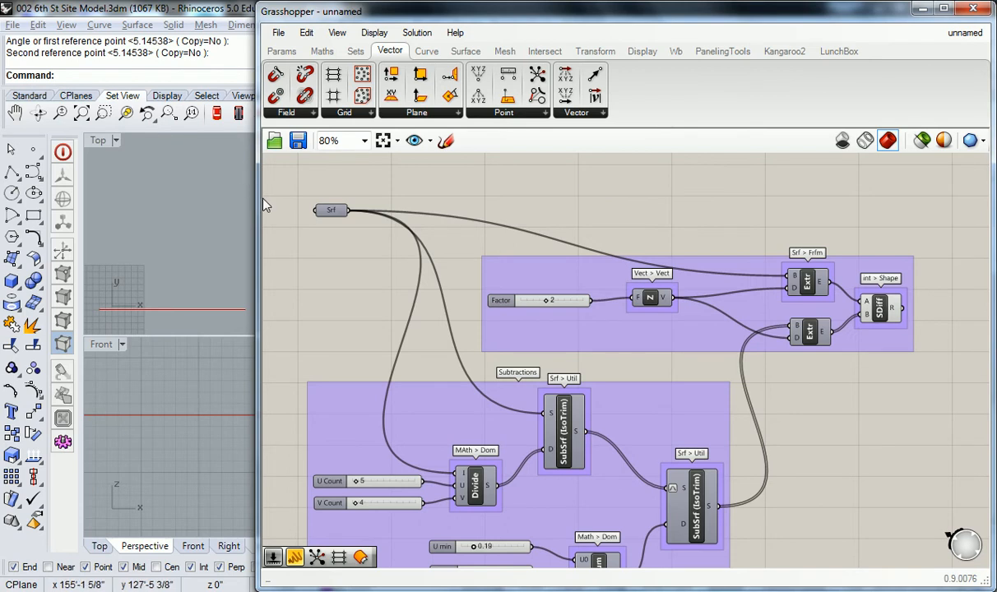
{"action": "left_click_drag", "start_coordinate": [260, 198], "coordinate": [500, 178]}
{"action": "double_click", "coordinate": [447, 143]}
{"action": "right_click_drag", "start_coordinate": [385, 278], "coordinate": [260, 203], "text": "shift"}
{"action": "scroll", "coordinate": [260, 203], "scroll_direction": "down", "scroll_amount": 10}
{"action": "right_click_drag", "start_coordinate": [328, 241], "coordinate": [262, 280], "text": "shift"}
{"action": "scroll", "coordinate": [238, 265], "scroll_direction": "up", "scroll_amount": 5}
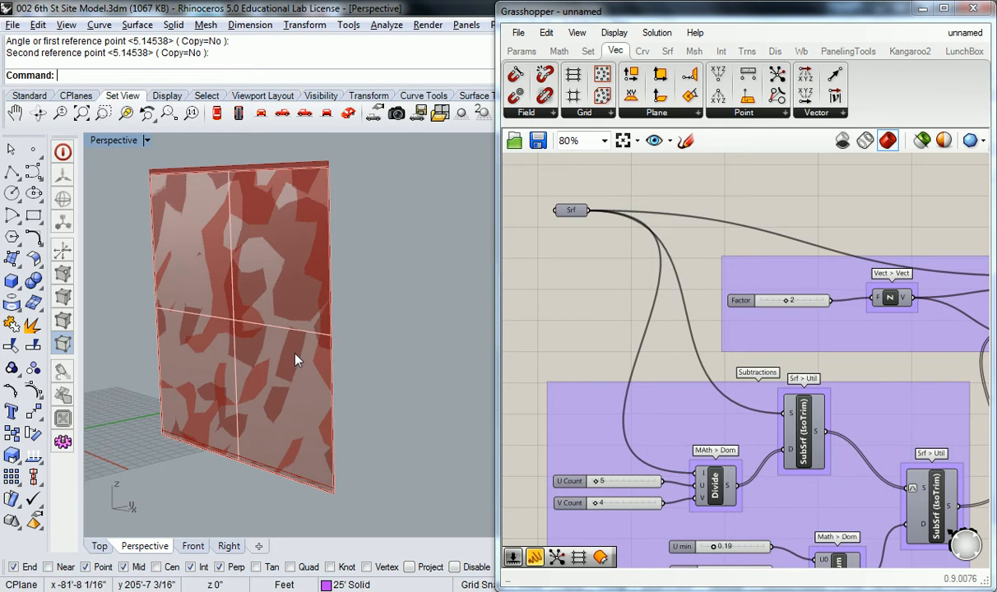
Add a Unit Y vector component above the Unit Z component and feed it from the Factor slider.
{"action": "right_click_drag", "start_coordinate": [851, 202], "coordinate": [730, 194]}
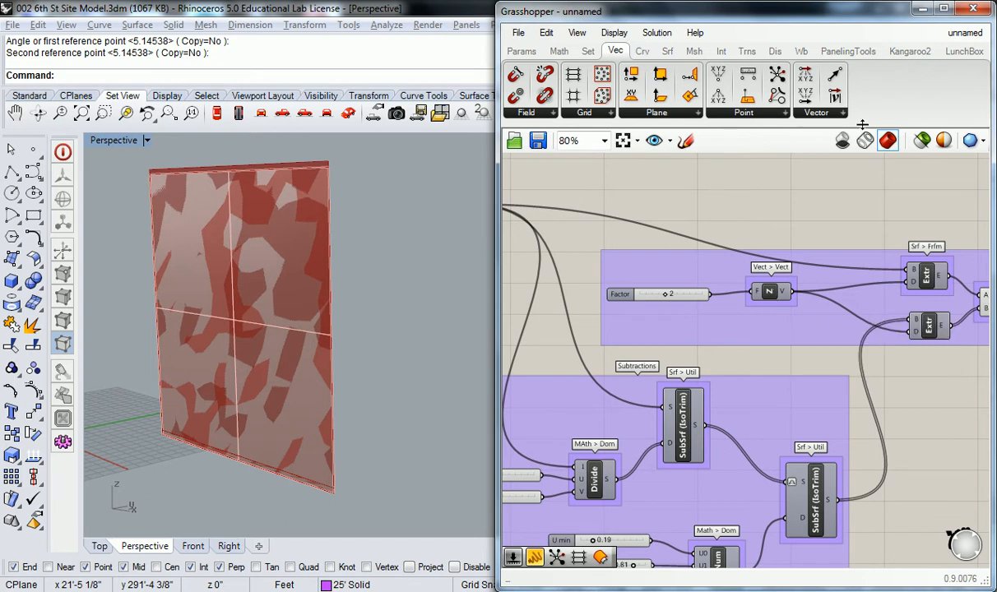
{"action": "left_click", "coordinate": [796, 113]}
{"action": "left_click_drag", "start_coordinate": [794, 206], "coordinate": [765, 212]}
{"action": "scroll", "coordinate": [802, 212], "scroll_direction": "up", "scroll_amount": 3}
{"action": "left_click_drag", "start_coordinate": [662, 321], "coordinate": [731, 204]}
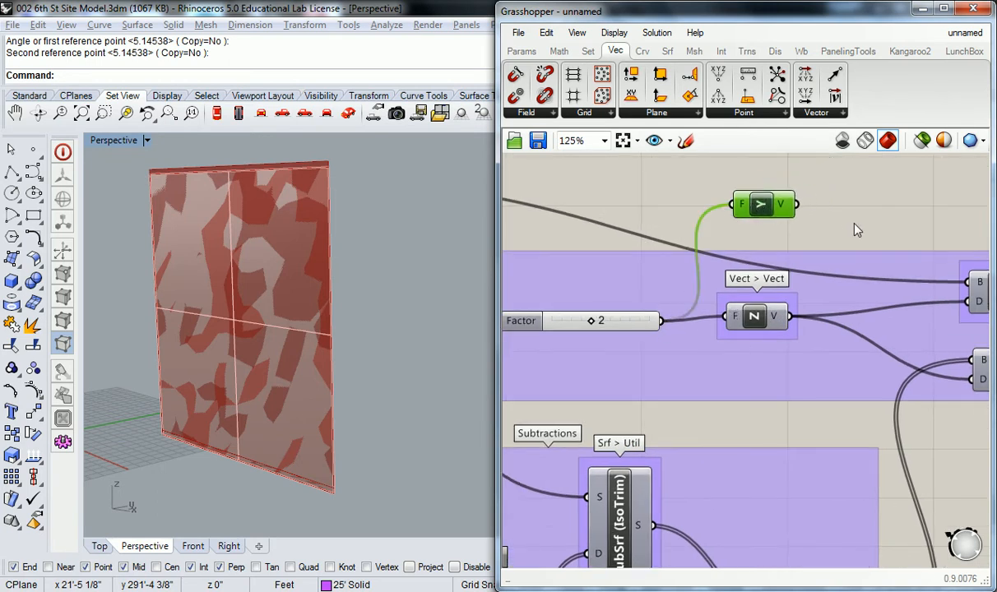
Connect the Unit Y vector to the direction inputs of both Extrude components in place of Unit Z.
{"action": "right_click_drag", "start_coordinate": [813, 223], "coordinate": [682, 215]}
{"action": "left_click_drag", "start_coordinate": [671, 201], "coordinate": [840, 297]}
{"action": "left_click_drag", "start_coordinate": [672, 201], "coordinate": [847, 377], "text": "shift"}
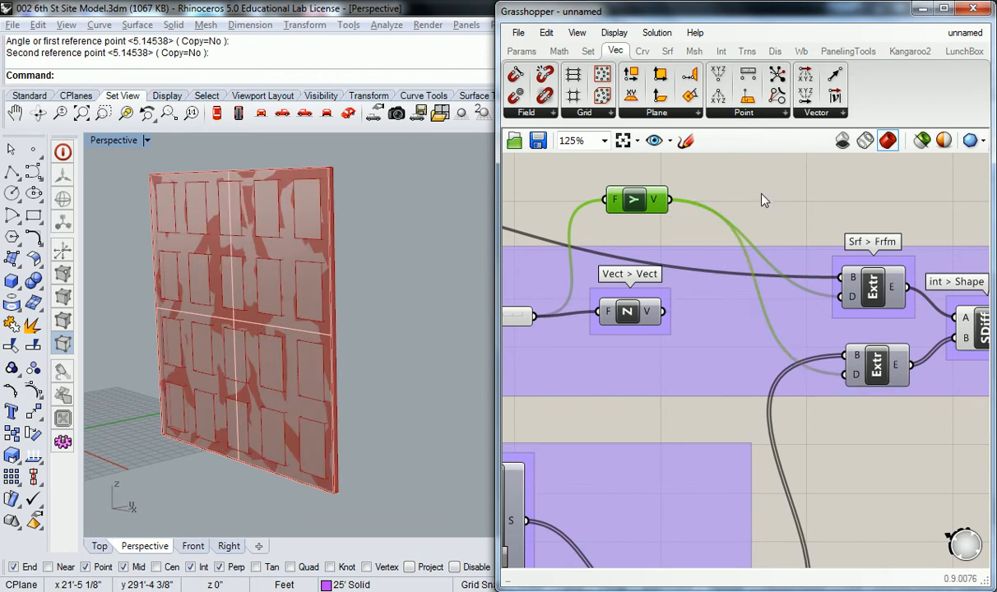
Examine the panel's Y-direction extrusion from behind and in the Top viewport.
{"action": "right_click_drag", "start_coordinate": [362, 263], "coordinate": [394, 212]}
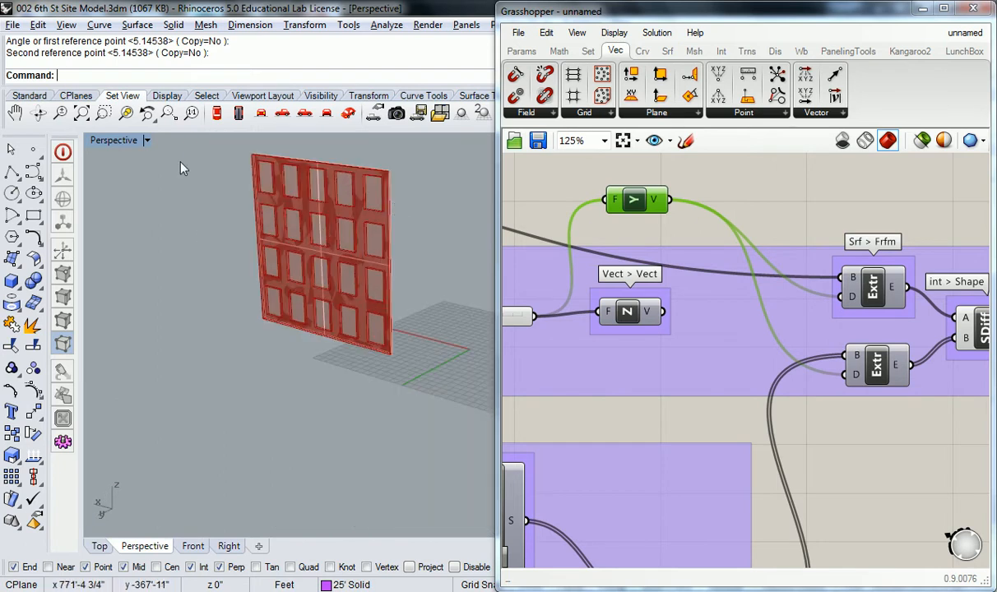
{"action": "double_click", "coordinate": [119, 142]}
{"action": "scroll", "coordinate": [238, 247], "scroll_direction": "up", "scroll_amount": 5}
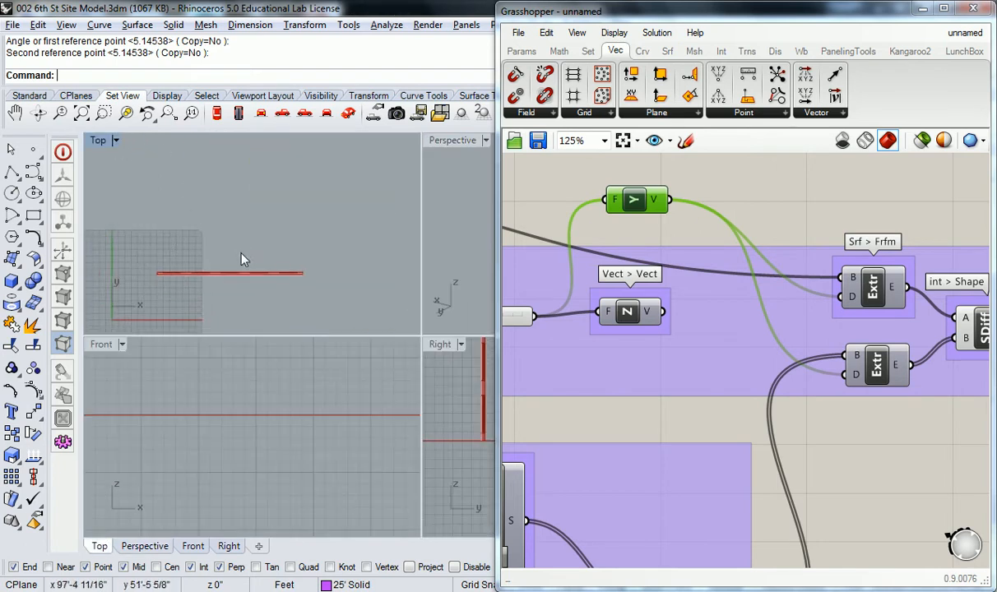
{"action": "scroll", "coordinate": [259, 252], "scroll_direction": "down", "scroll_amount": 3}
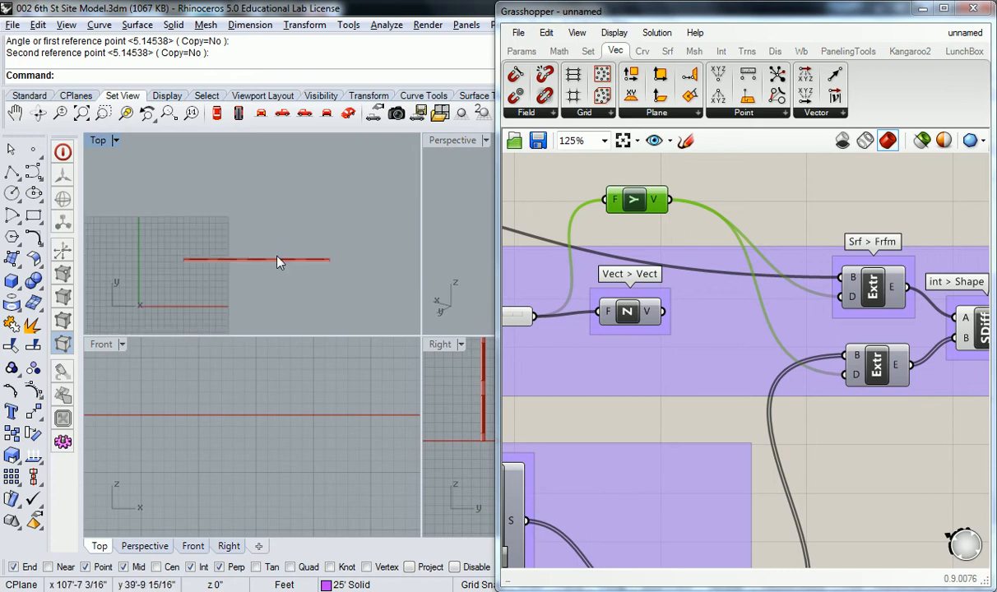
{"action": "scroll", "coordinate": [221, 262], "scroll_direction": "up", "scroll_amount": 3}
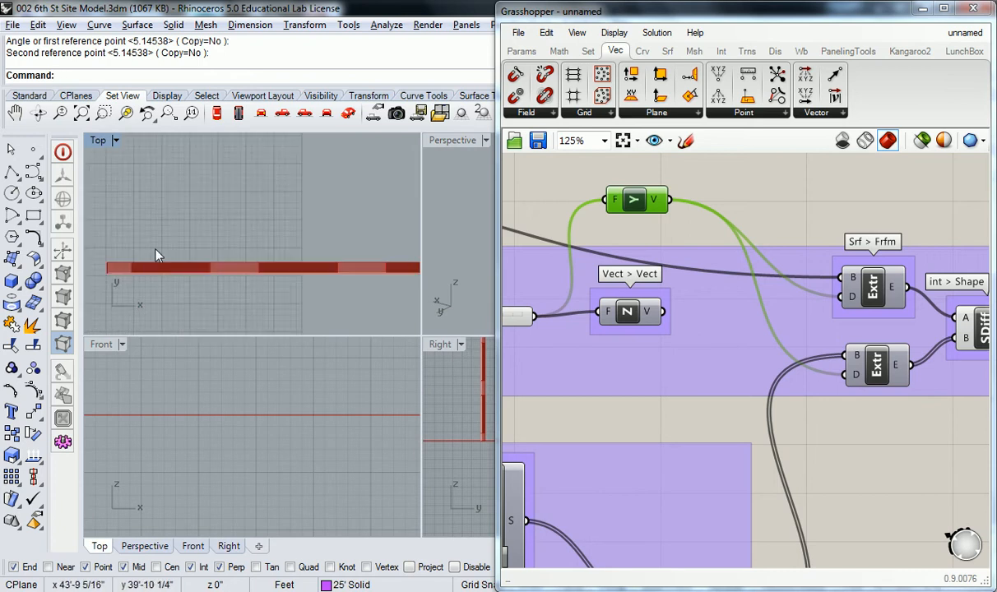
{"action": "scroll", "coordinate": [155, 256], "scroll_direction": "down", "scroll_amount": 3}
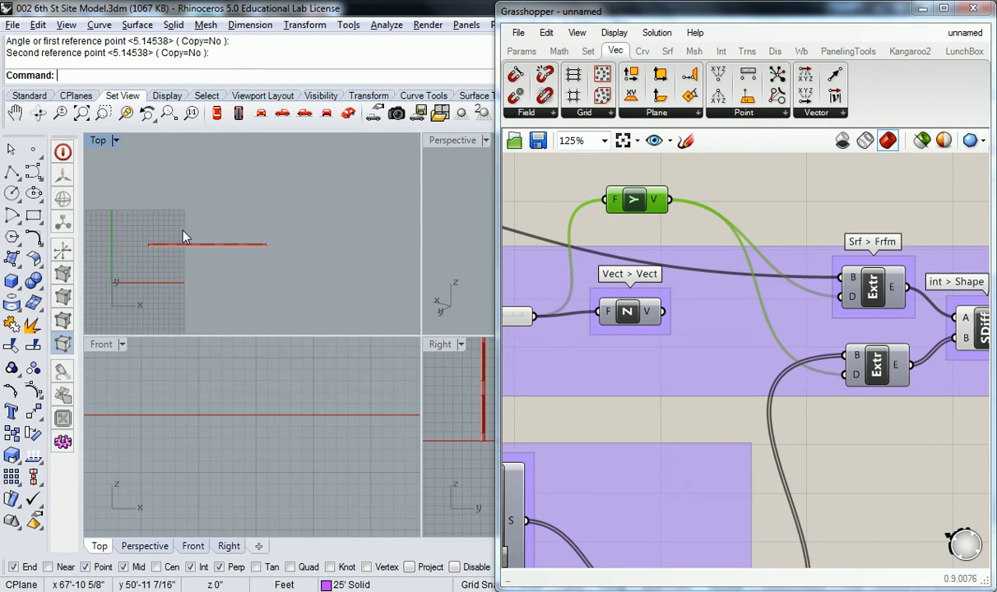
{"action": "scroll", "coordinate": [181, 216], "scroll_direction": "up", "scroll_amount": 2}
Rotate the base surface slightly about its left end in the Top viewport and inspect the extruded end.
{"action": "left_click", "coordinate": [209, 253]}
{"action": "type", "text": "Rotate"}
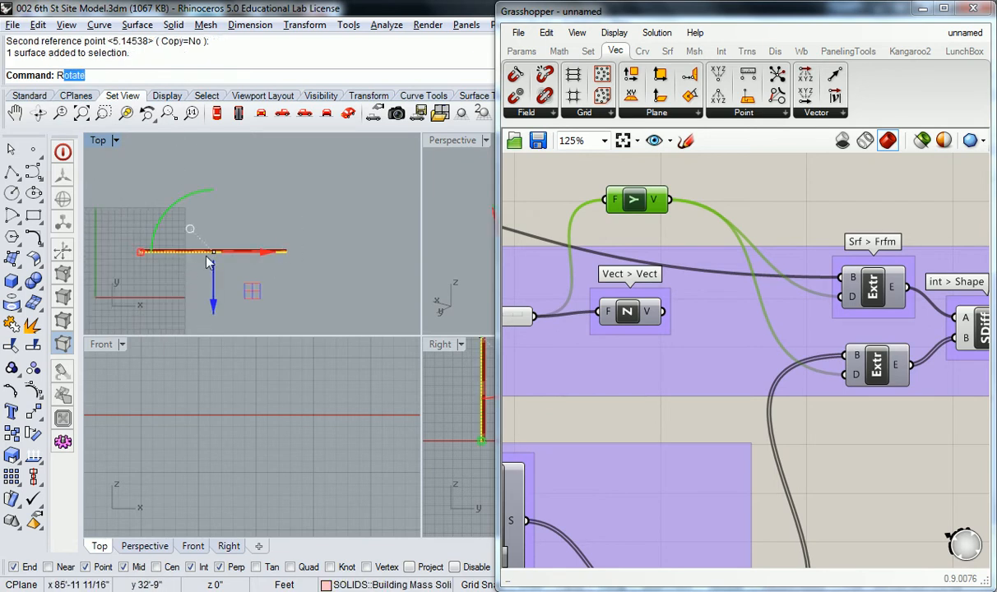
{"action": "key", "text": "Return"}
{"action": "left_click", "coordinate": [139, 253]}
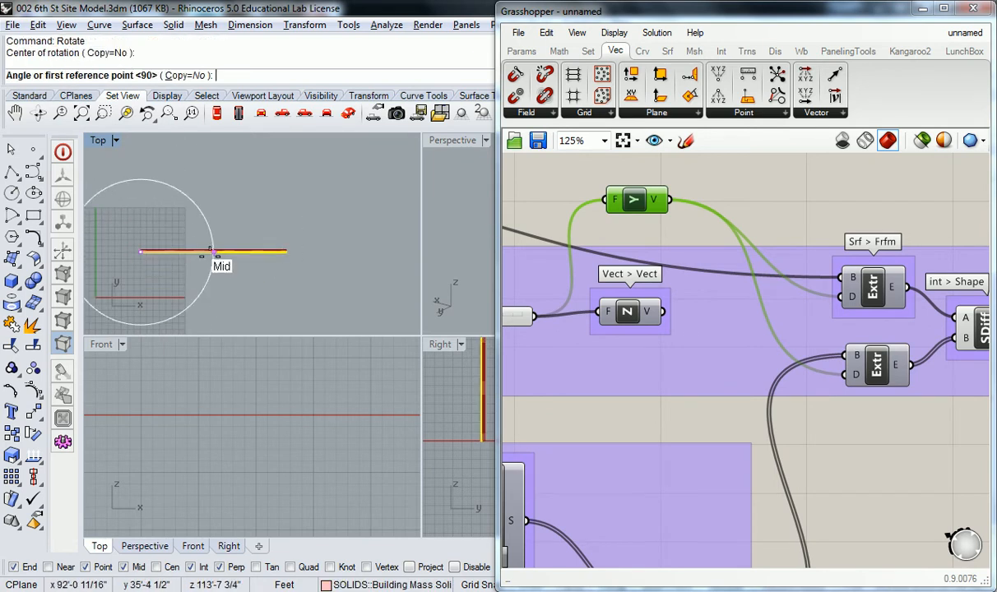
{"action": "left_click", "coordinate": [214, 253]}
{"action": "scroll", "coordinate": [319, 236], "scroll_direction": "up", "scroll_amount": 5}
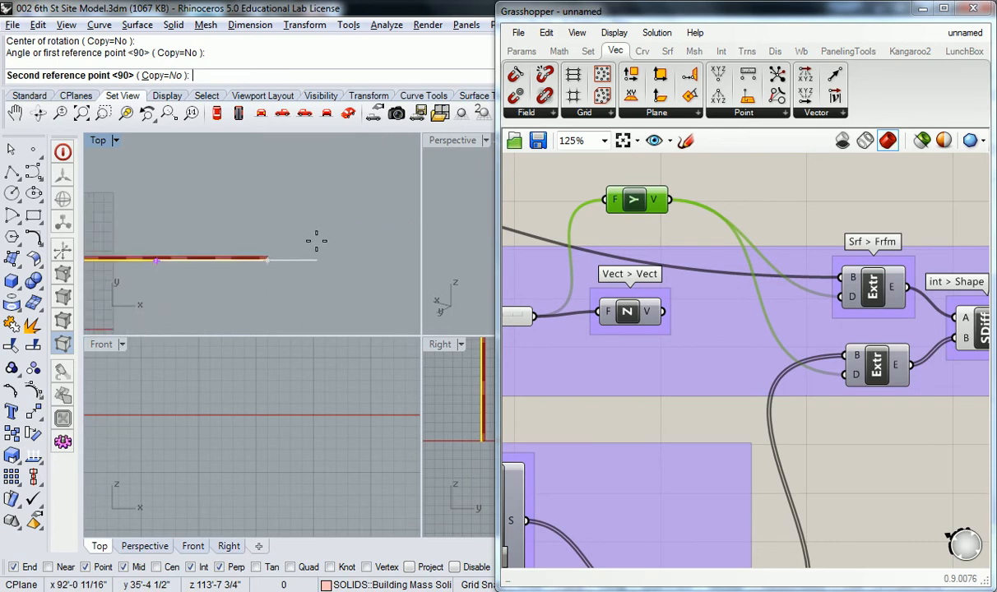
{"action": "right_click_drag", "start_coordinate": [299, 227], "coordinate": [345, 223]}
{"action": "key", "text": "Escape"}
{"action": "right_click_drag", "start_coordinate": [136, 263], "coordinate": [189, 289]}
{"action": "scroll", "coordinate": [197, 265], "scroll_direction": "up", "scroll_amount": 8}
{"action": "scroll", "coordinate": [215, 266], "scroll_direction": "up", "scroll_amount": 3}
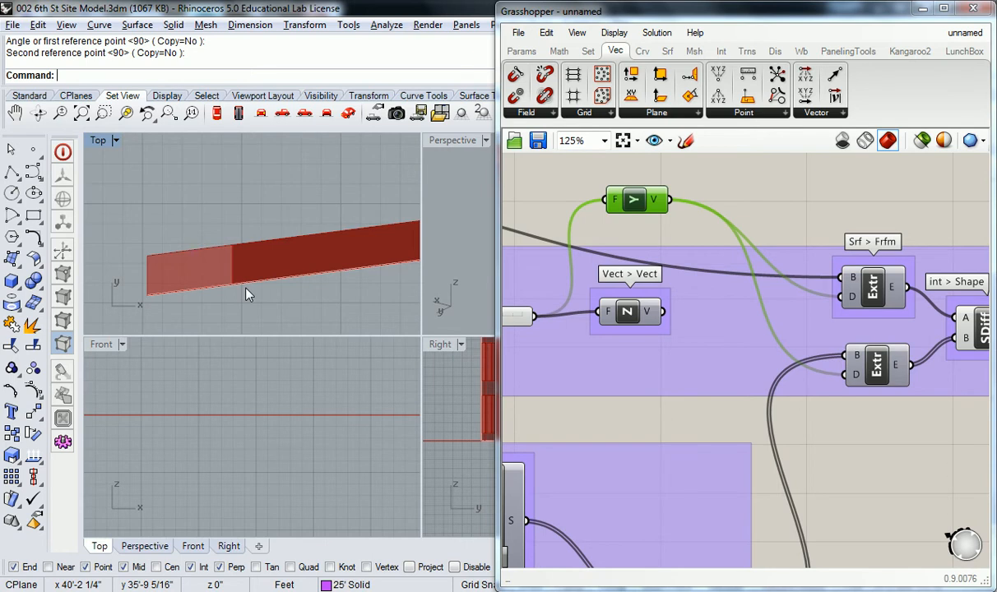
Undo the last rotation and return to the maximized Perspective viewport, framing the upright panel.
{"action": "key", "text": "ctrl+z"}
{"action": "scroll", "coordinate": [312, 204], "scroll_direction": "down", "scroll_amount": 8}
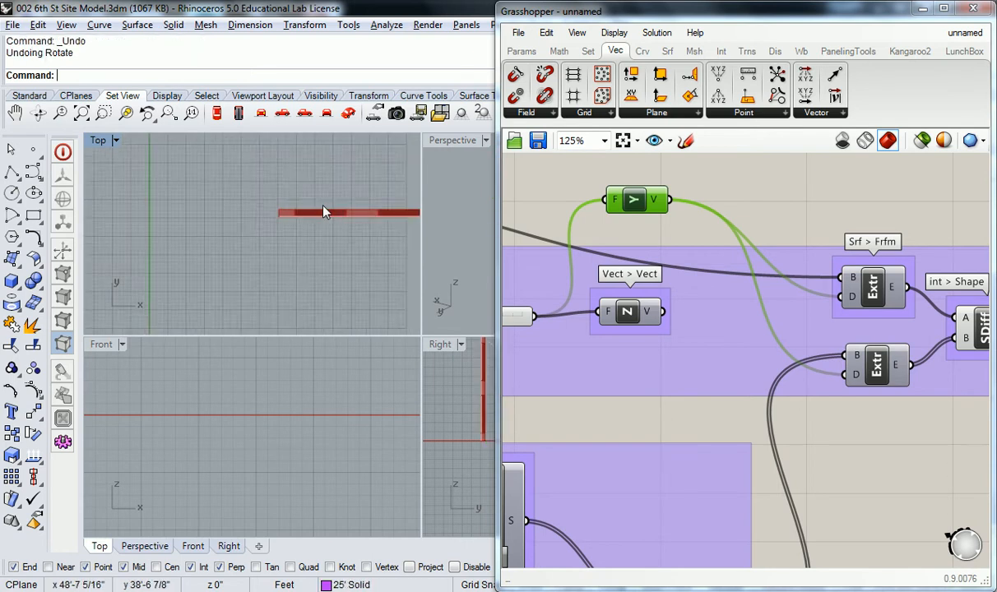
{"action": "right_click_drag", "start_coordinate": [364, 214], "coordinate": [244, 240]}
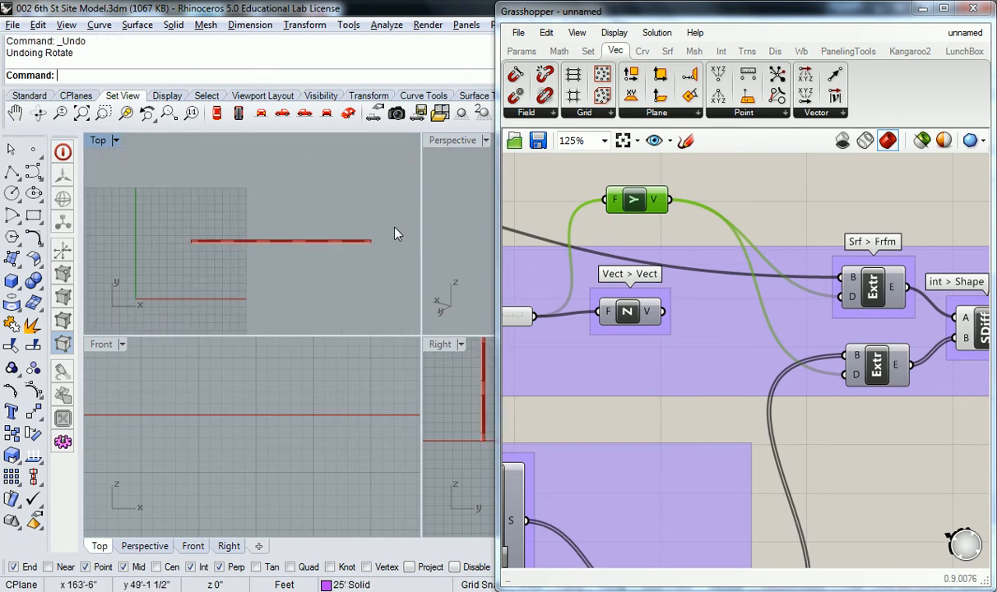
{"action": "scroll", "coordinate": [393, 216], "scroll_direction": "down", "scroll_amount": 4}
{"action": "double_click", "coordinate": [452, 140]}
{"action": "right_click_drag", "start_coordinate": [429, 209], "coordinate": [278, 249]}
{"action": "scroll", "coordinate": [265, 300], "scroll_direction": "up", "scroll_amount": 5}
{"action": "right_click_drag", "start_coordinate": [265, 300], "coordinate": [356, 318]}
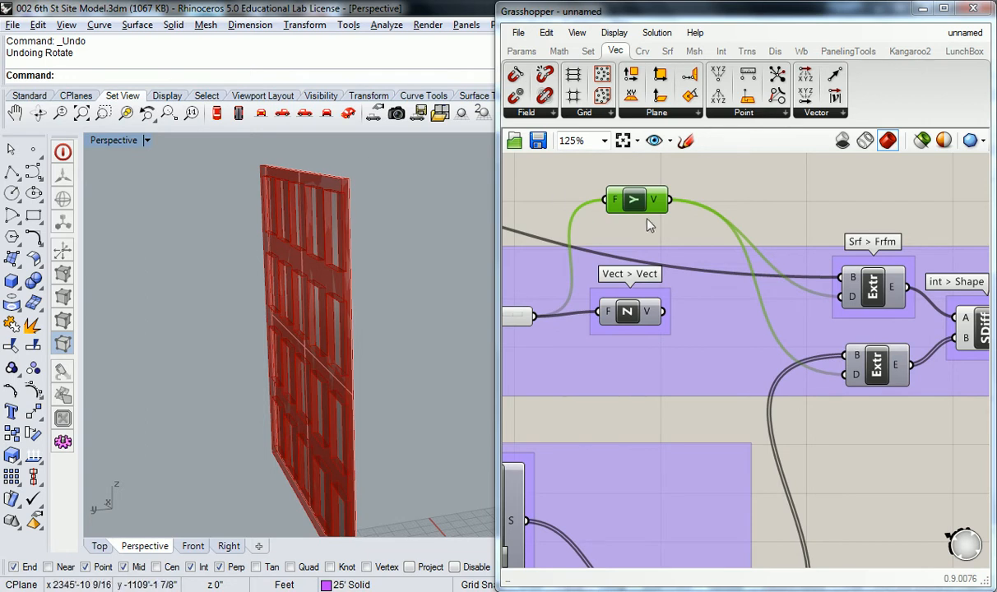
Delete the Unit Y vector component from the Grasshopper definition.
{"action": "right_click_drag", "start_coordinate": [726, 198], "coordinate": [804, 269]}
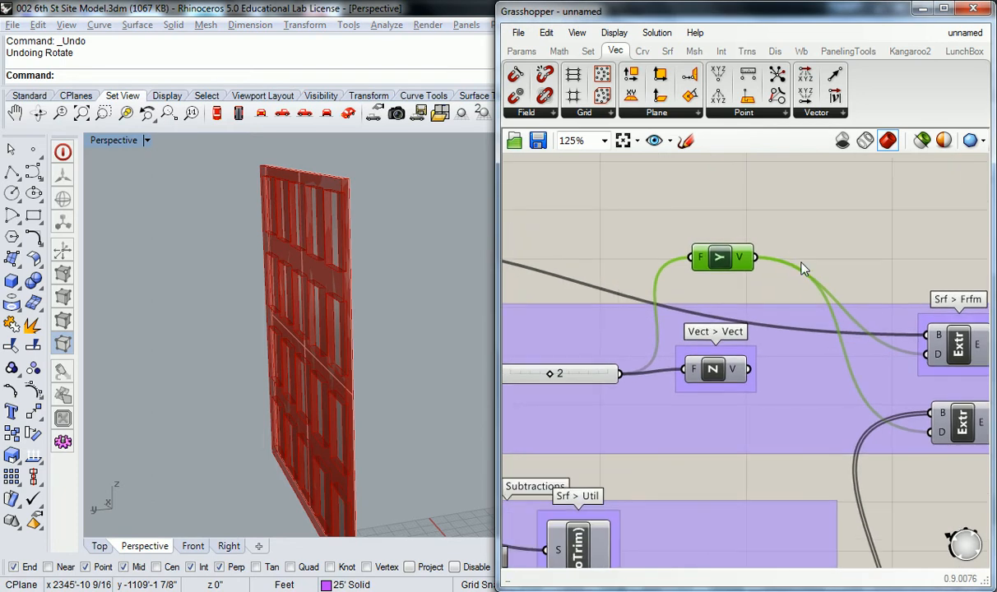
{"action": "scroll", "coordinate": [745, 259], "scroll_direction": "down", "scroll_amount": 3}
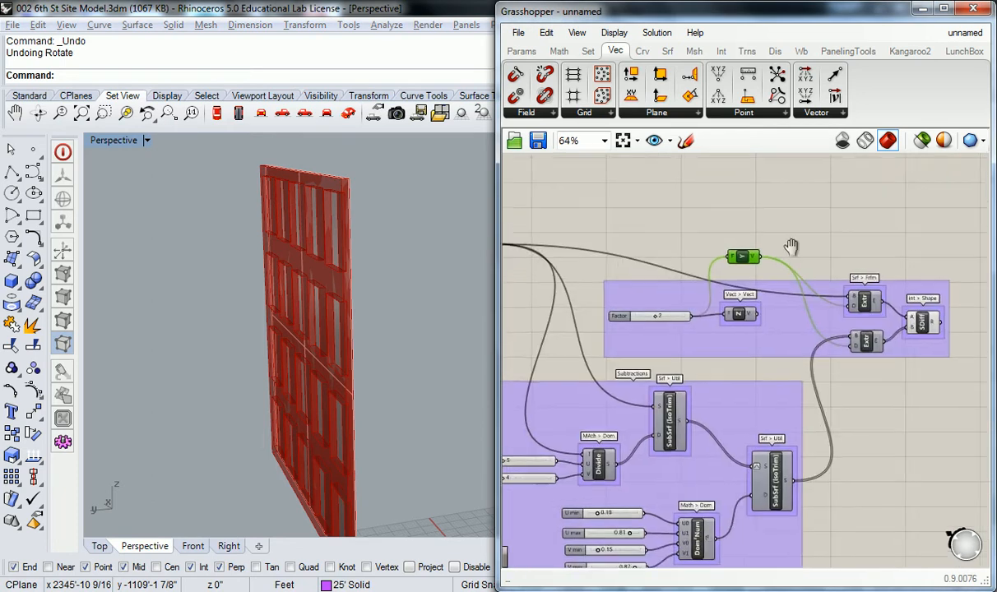
{"action": "scroll", "coordinate": [740, 263], "scroll_direction": "up", "scroll_amount": 1}
{"action": "key", "text": "Delete"}
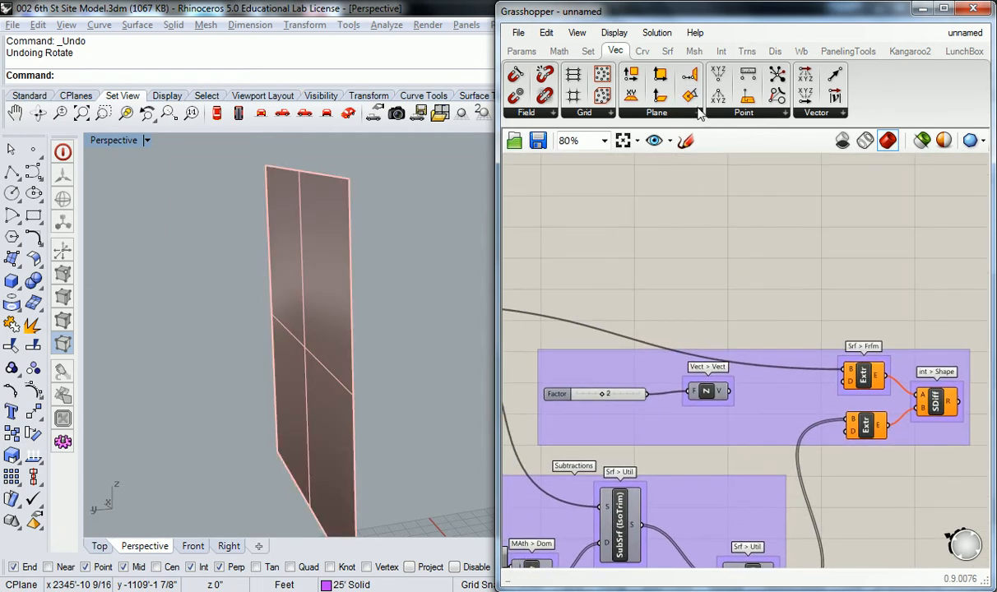
{"action": "right_click_drag", "start_coordinate": [819, 221], "coordinate": [762, 207]}
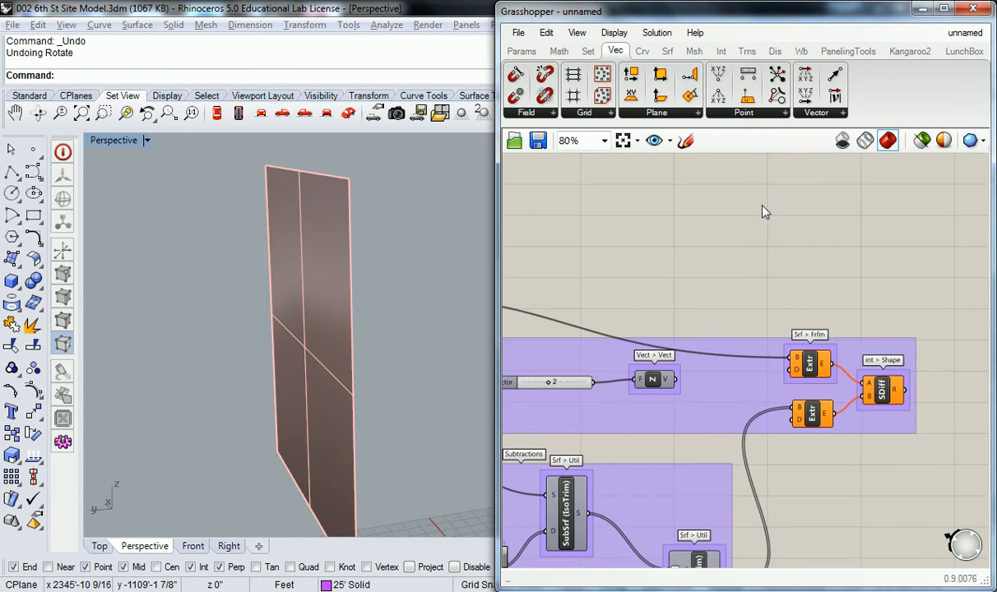
{"action": "right_click_drag", "start_coordinate": [695, 271], "coordinate": [744, 272]}
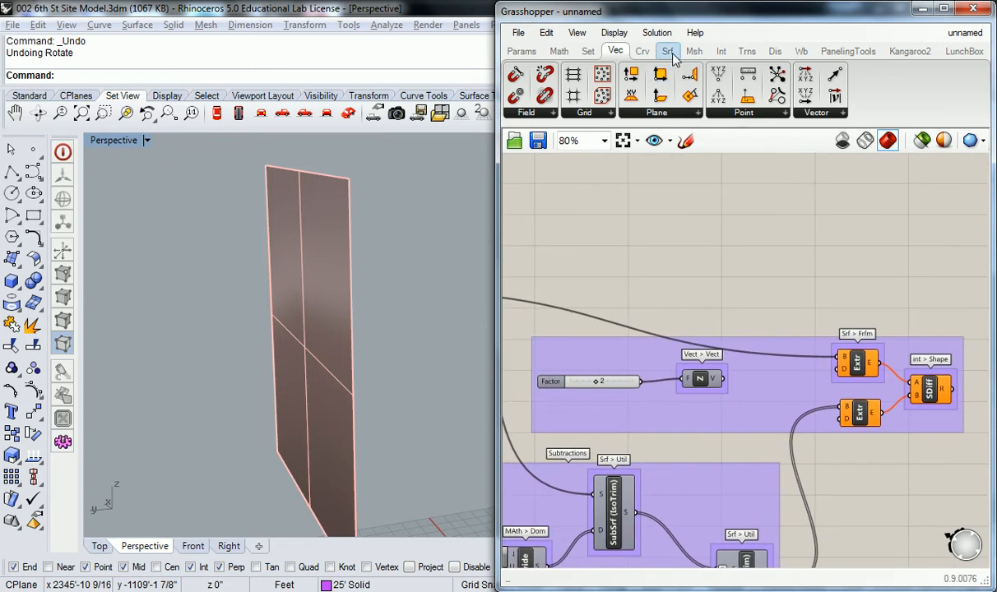
Delete the Unit Z vector component fed by the slider with value 2.
{"action": "left_click", "coordinate": [668, 51]}
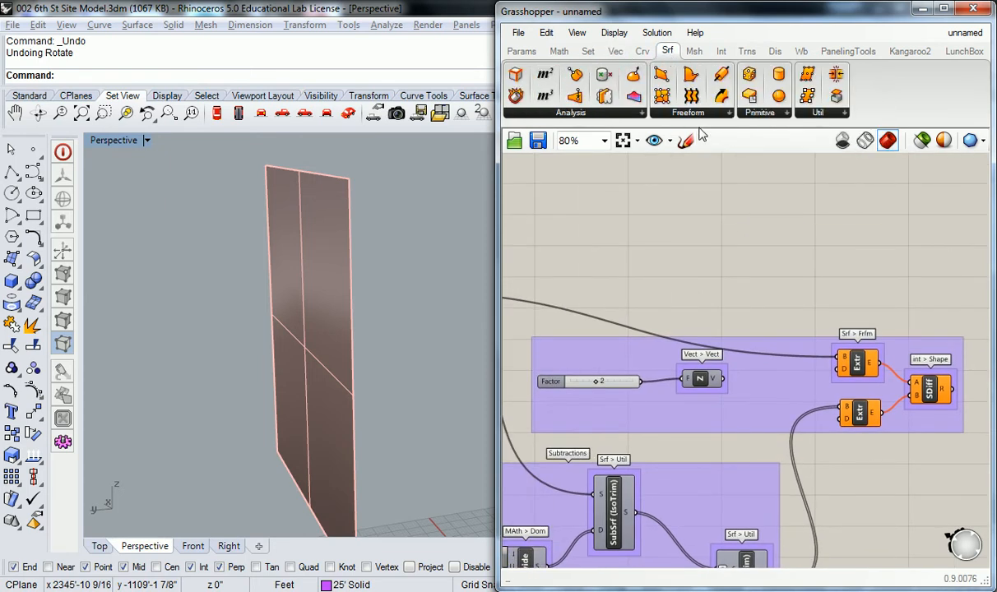
{"action": "right_click_drag", "start_coordinate": [759, 297], "coordinate": [718, 274]}
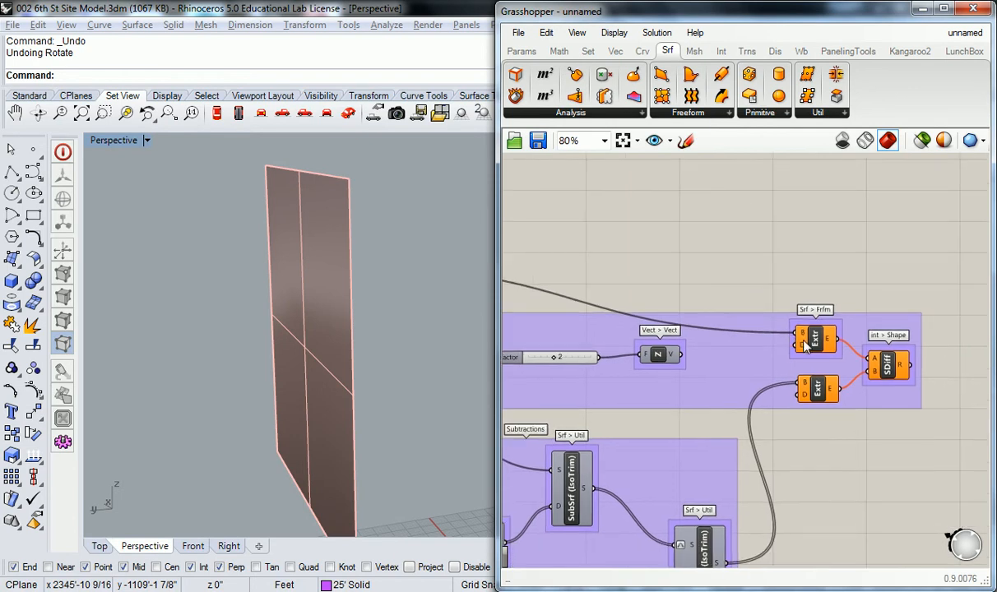
{"action": "mouse_move", "coordinate": [805, 349]}
{"action": "left_click", "coordinate": [664, 356]}
{"action": "key", "text": "Delete"}
{"action": "right_click_drag", "start_coordinate": [698, 256], "coordinate": [751, 317]}
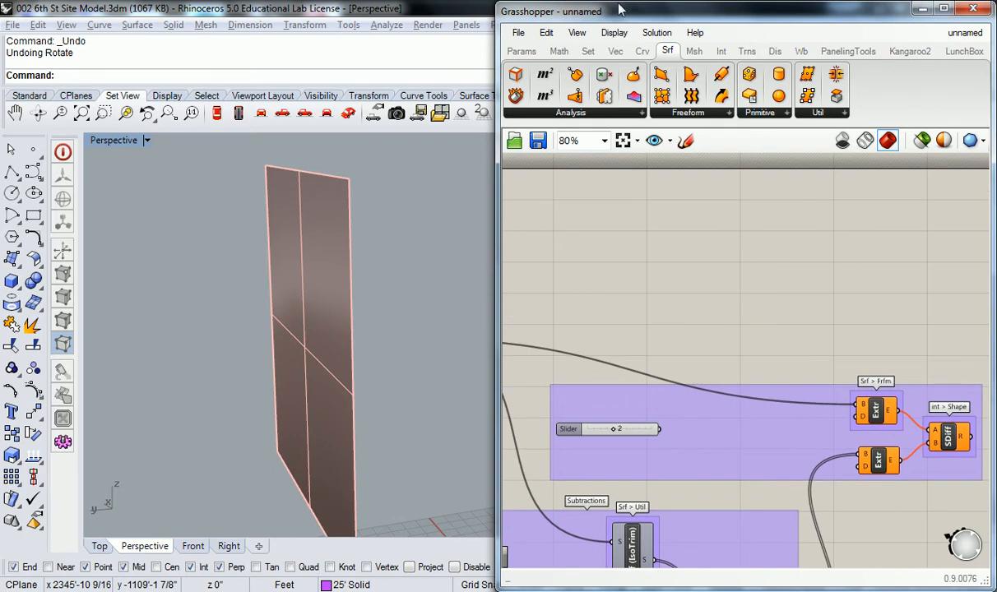
Add Evaluate Surface and Surface Closest Point components side by side above the extrusion group.
{"action": "left_click", "coordinate": [642, 114]}
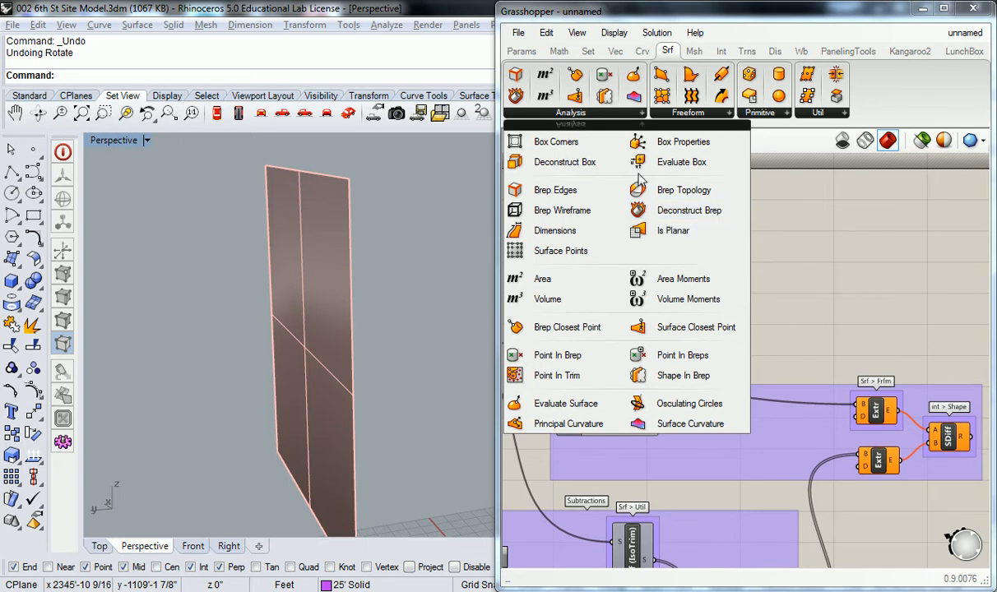
{"action": "left_click", "coordinate": [564, 409]}
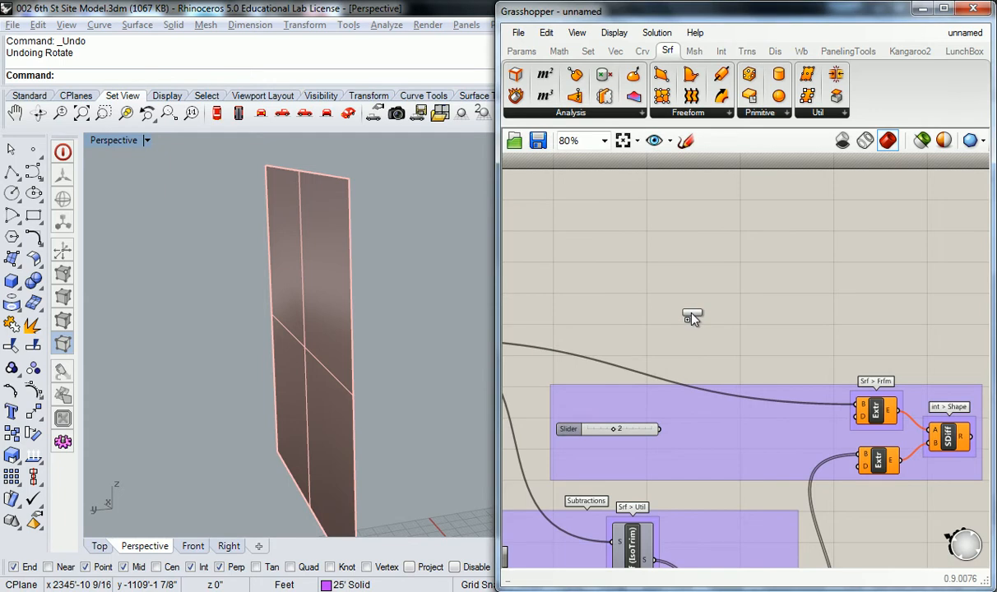
{"action": "left_click", "coordinate": [691, 317]}
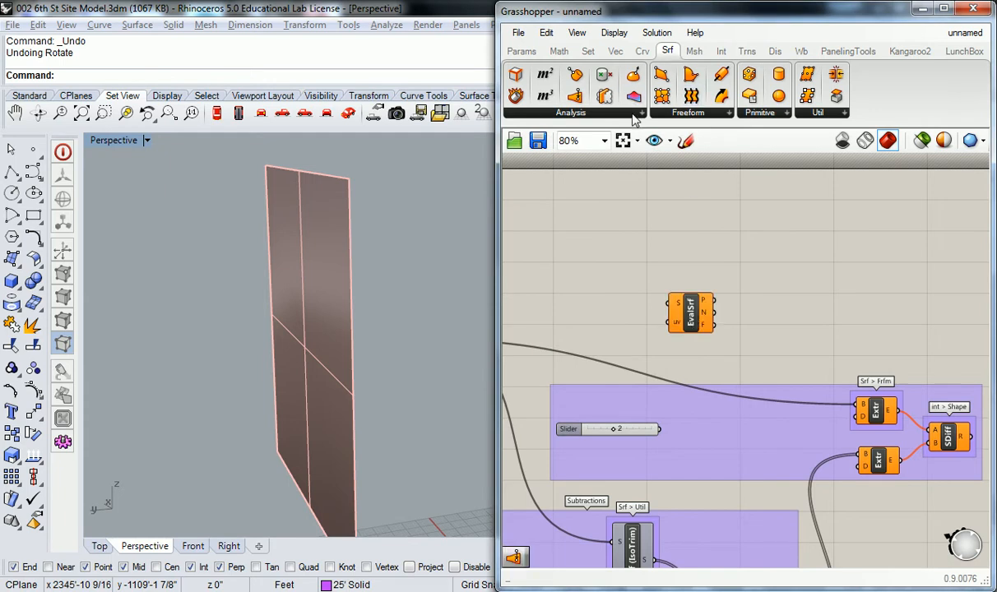
{"action": "left_click", "coordinate": [601, 113]}
{"action": "left_click", "coordinate": [673, 328]}
{"action": "left_click", "coordinate": [767, 325]}
Group the Evaluate Surface component on its own and label the group "Srf > Analysis".
{"action": "right_click_drag", "start_coordinate": [784, 296], "coordinate": [715, 297]}
{"action": "left_click", "coordinate": [623, 315]}
{"action": "key", "text": "ctrl+g"}
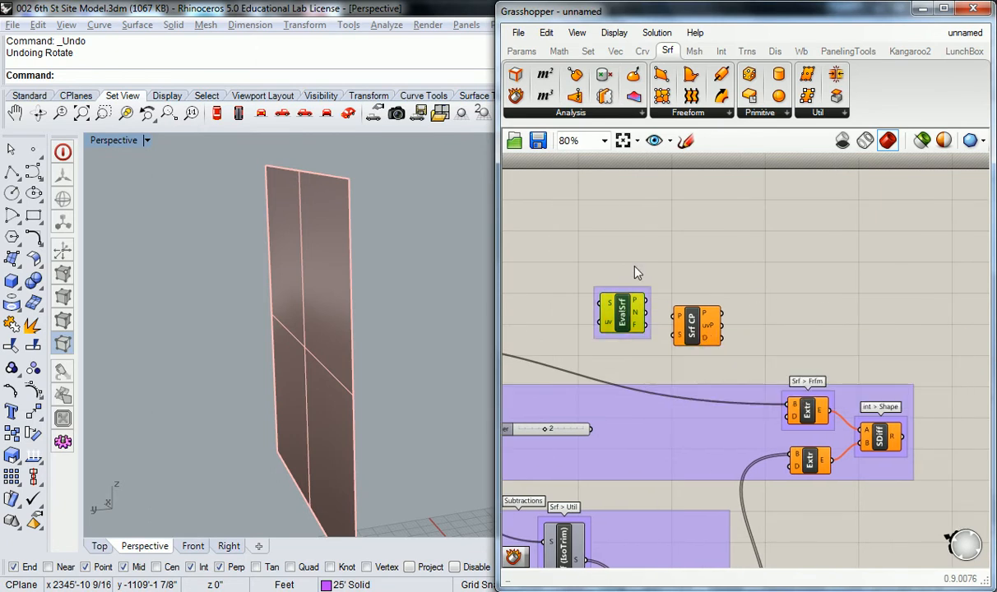
{"action": "right_click", "coordinate": [629, 291]}
{"action": "type", "text": "Srf > Analy"}
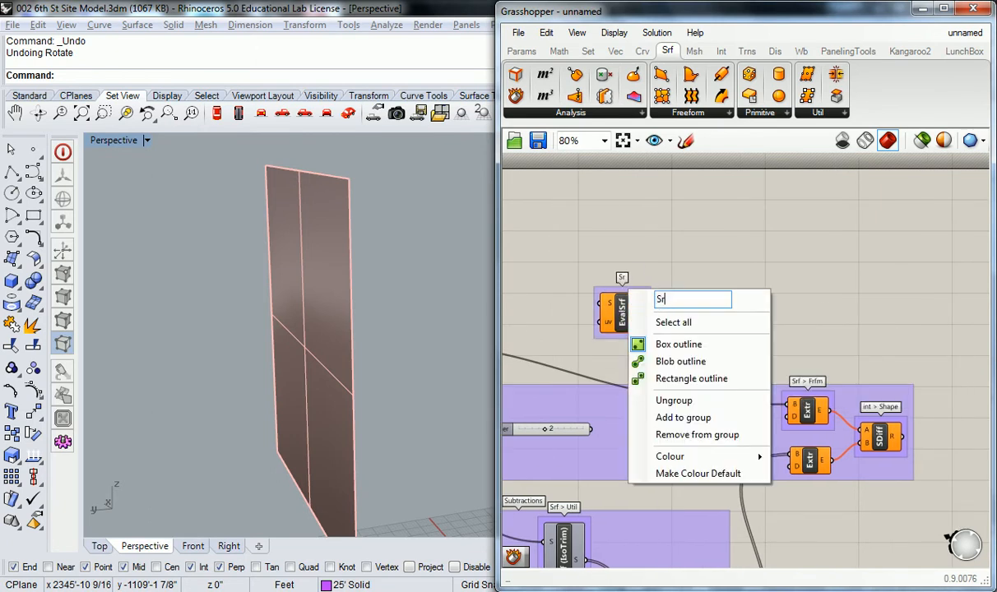
{"action": "type", "text": "sis"}
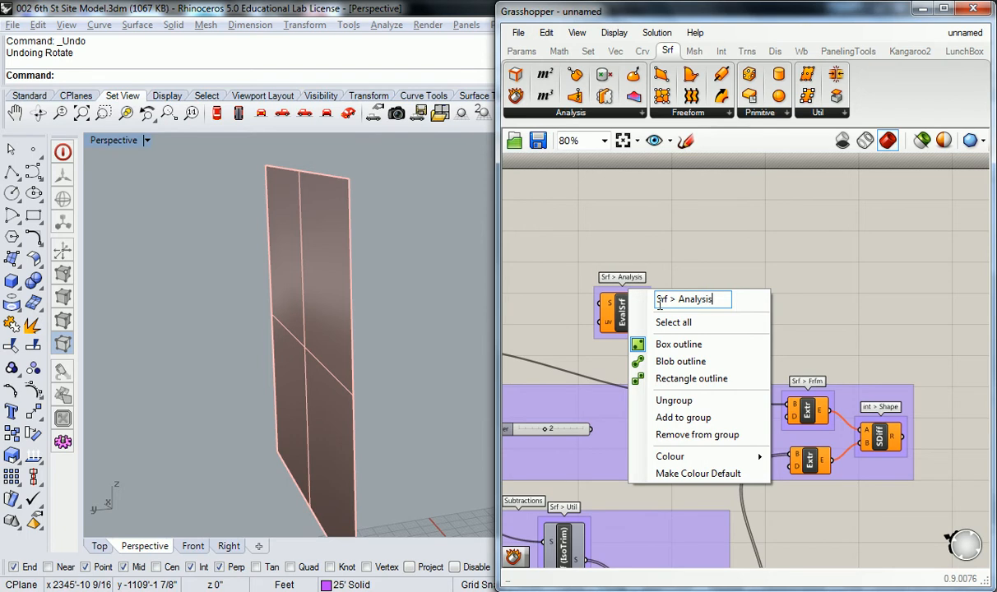
{"action": "key", "text": "Return"}
Align Surface Closest Point beside Evaluate Surface, group it on its own and label the group "Srf > Analysis".
{"action": "left_click", "coordinate": [704, 325]}
{"action": "left_click_drag", "start_coordinate": [704, 328], "coordinate": [715, 319]}
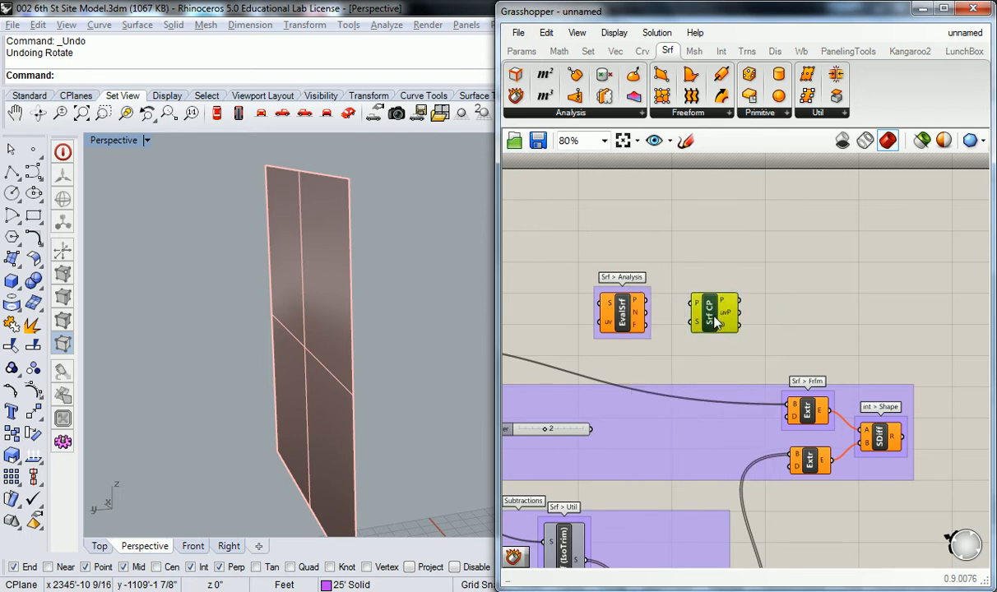
{"action": "key", "text": "ctrl+g"}
{"action": "left_click", "coordinate": [721, 289]}
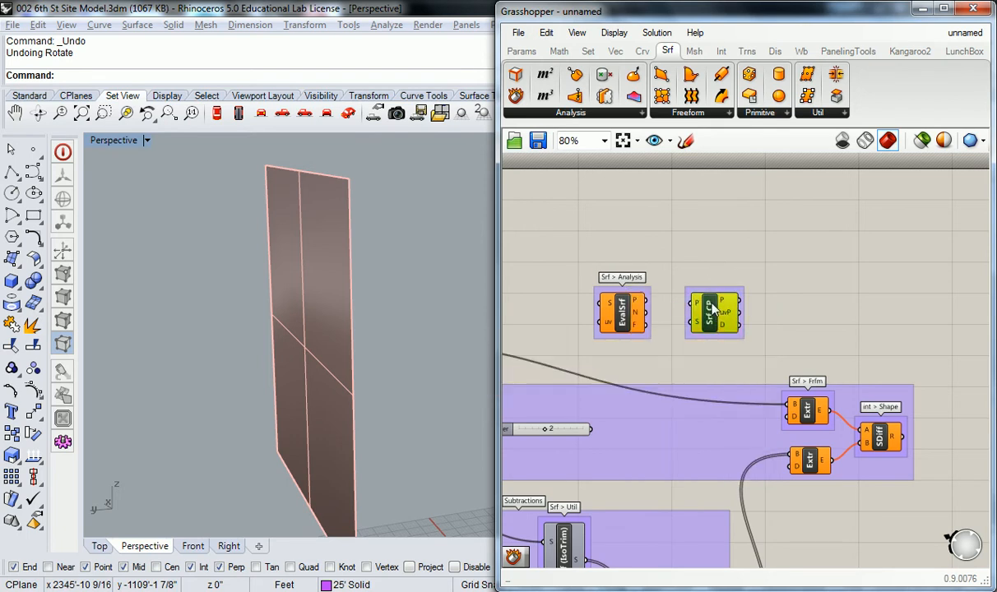
{"action": "right_click", "coordinate": [720, 288]}
{"action": "type", "text": "Srf > C"}
{"action": "key", "text": "BackSpace"}
{"action": "key", "text": "BackSpace"}
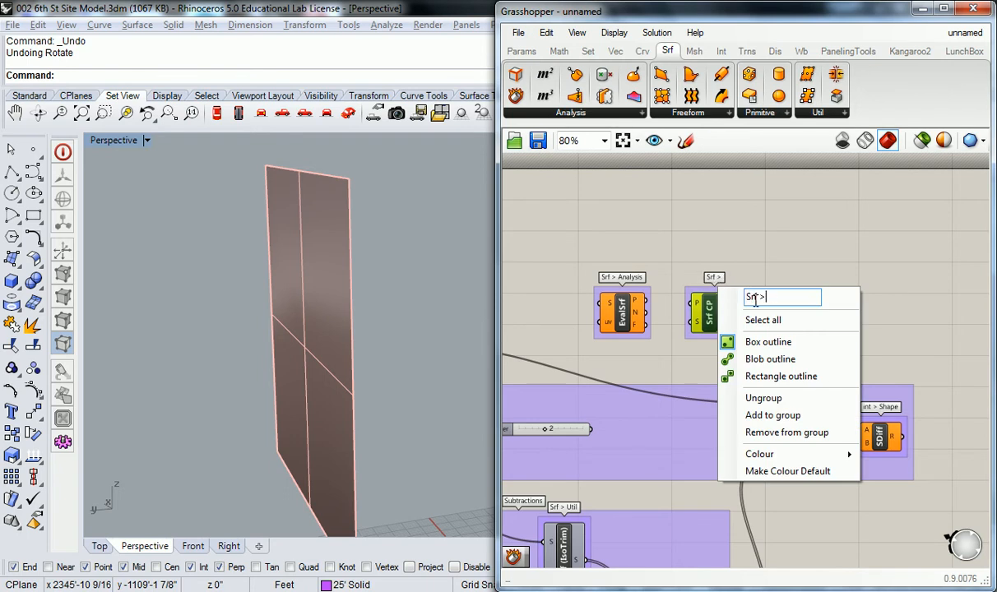
{"action": "type", "text": "Analsys"}
{"action": "key", "text": "BackSpace"}
{"action": "key", "text": "BackSpace"}
{"action": "key", "text": "BackSpace"}
{"action": "type", "text": "ysis"}
{"action": "left_click", "coordinate": [742, 248]}
{"action": "right_click_drag", "start_coordinate": [766, 266], "coordinate": [787, 278]}
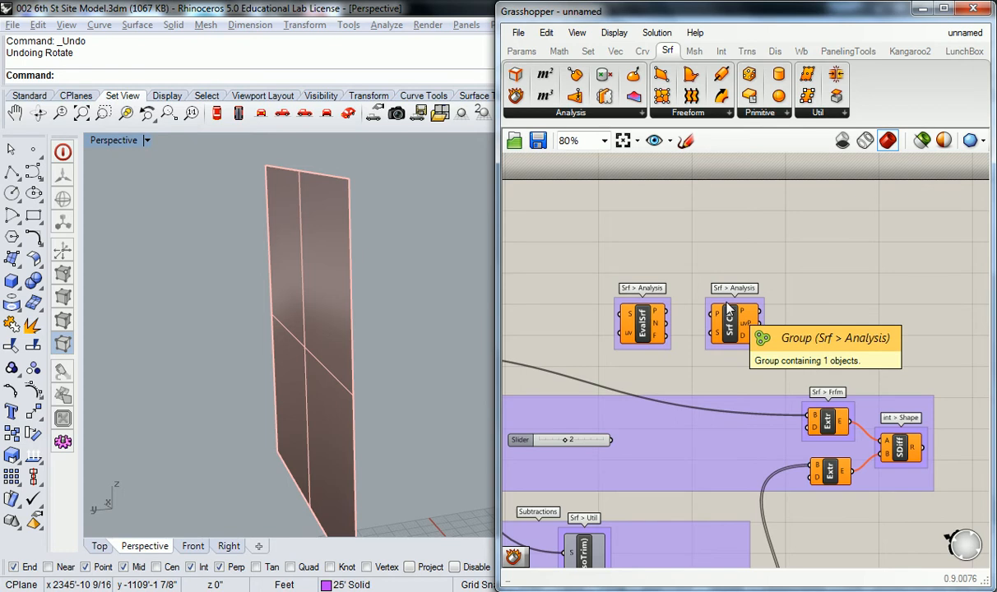
Rearrange the two analysis components so Surface Closest Point sits to the left of Evaluate Surface.
{"action": "right_click_drag", "start_coordinate": [738, 300], "coordinate": [791, 302]}
{"action": "left_click", "coordinate": [765, 323]}
{"action": "left_click_drag", "start_coordinate": [798, 337], "coordinate": [634, 302]}
{"action": "right_click_drag", "start_coordinate": [648, 355], "coordinate": [687, 355]}
{"action": "right_click_drag", "start_coordinate": [825, 378], "coordinate": [783, 364]}
{"action": "scroll", "coordinate": [679, 245], "scroll_direction": "up", "scroll_amount": 2}
{"action": "left_click", "coordinate": [746, 317]}
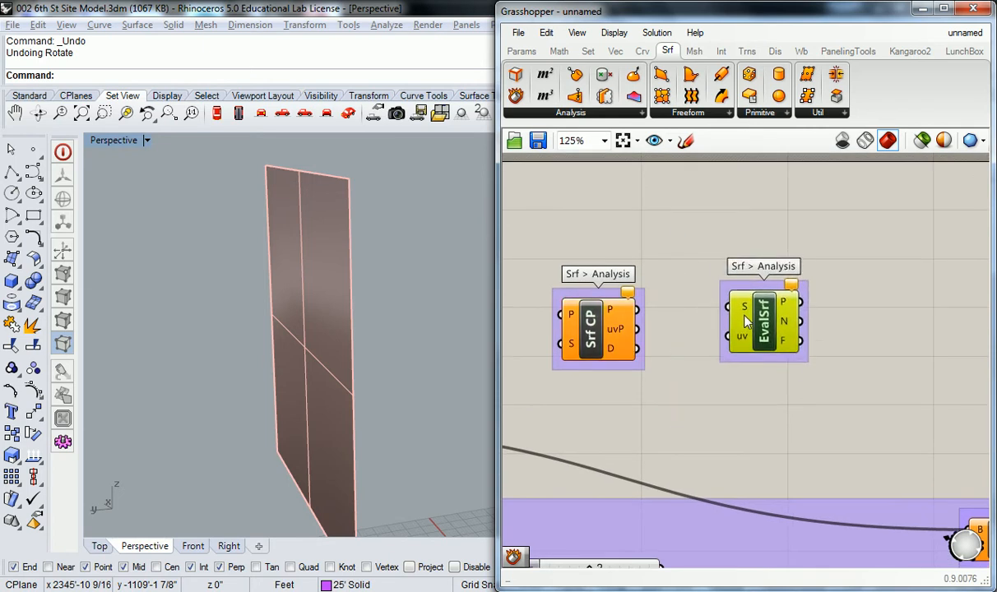
{"action": "left_click_drag", "start_coordinate": [746, 317], "coordinate": [732, 335]}
{"action": "right_click_drag", "start_coordinate": [641, 343], "coordinate": [645, 345]}
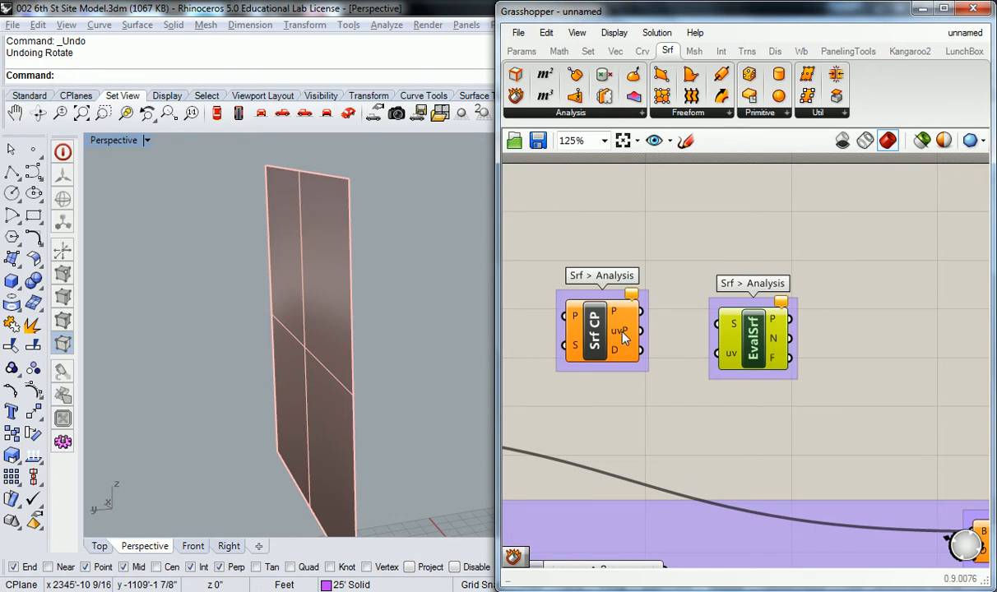
Connect the uvP output of Surface Closest Point to the uv input of Evaluate Surface.
{"action": "mouse_move", "coordinate": [622, 336]}
{"action": "mouse_move", "coordinate": [785, 348]}
{"action": "mouse_move", "coordinate": [578, 320]}
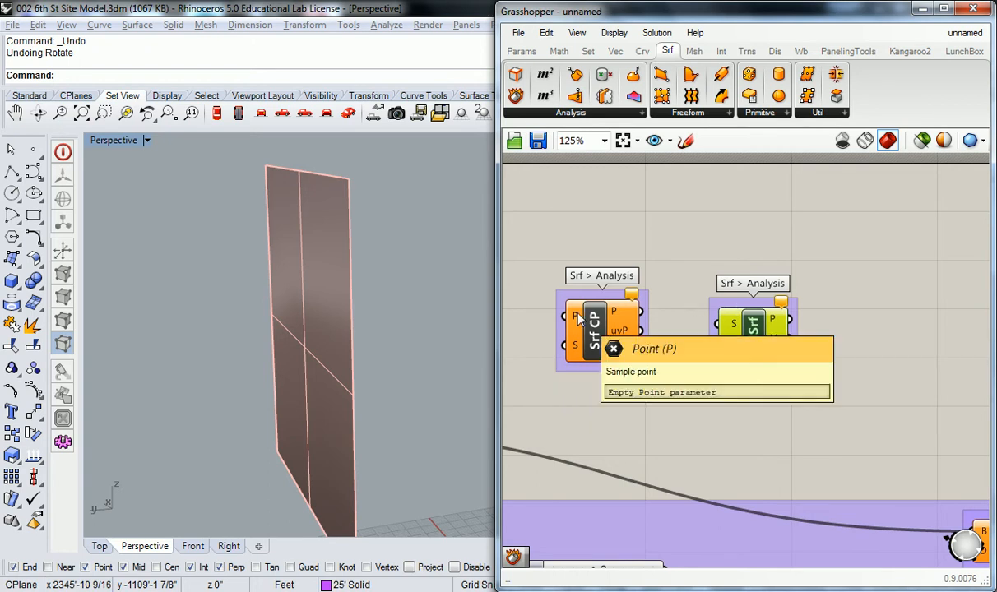
{"action": "mouse_move", "coordinate": [576, 352]}
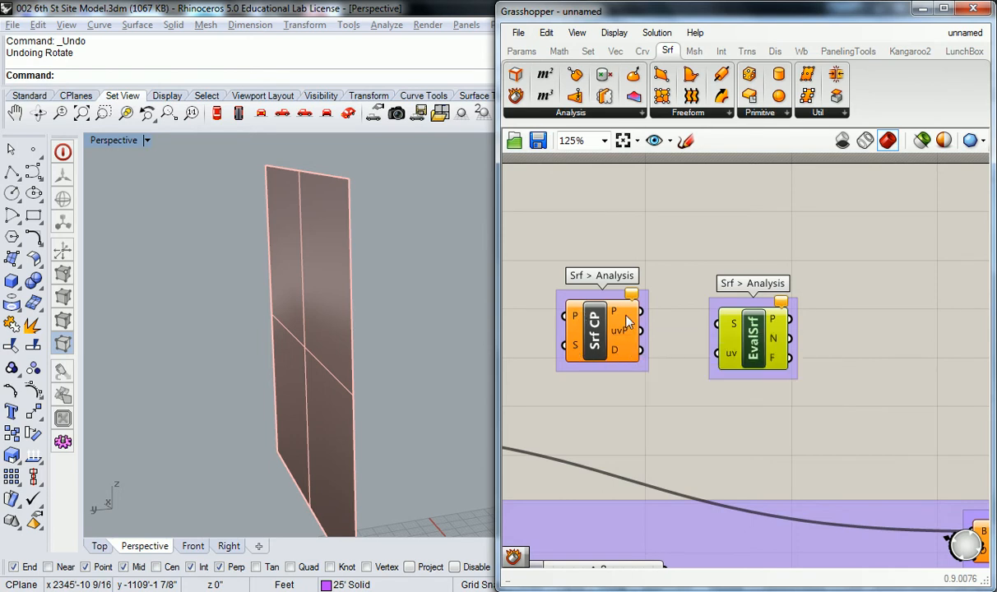
{"action": "mouse_move", "coordinate": [623, 317]}
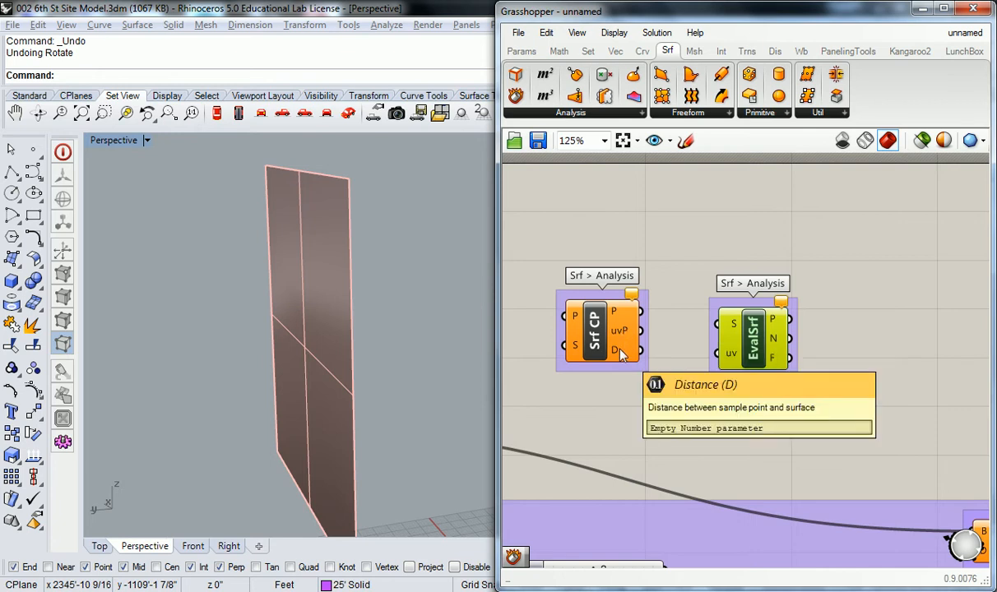
{"action": "mouse_move", "coordinate": [624, 360]}
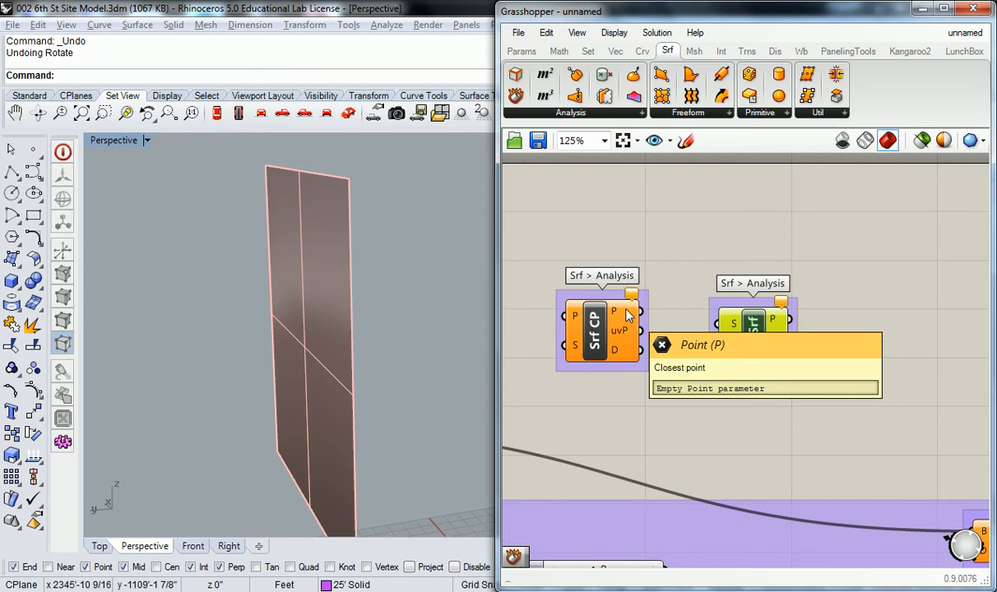
{"action": "left_click_drag", "start_coordinate": [720, 332], "coordinate": [714, 342]}
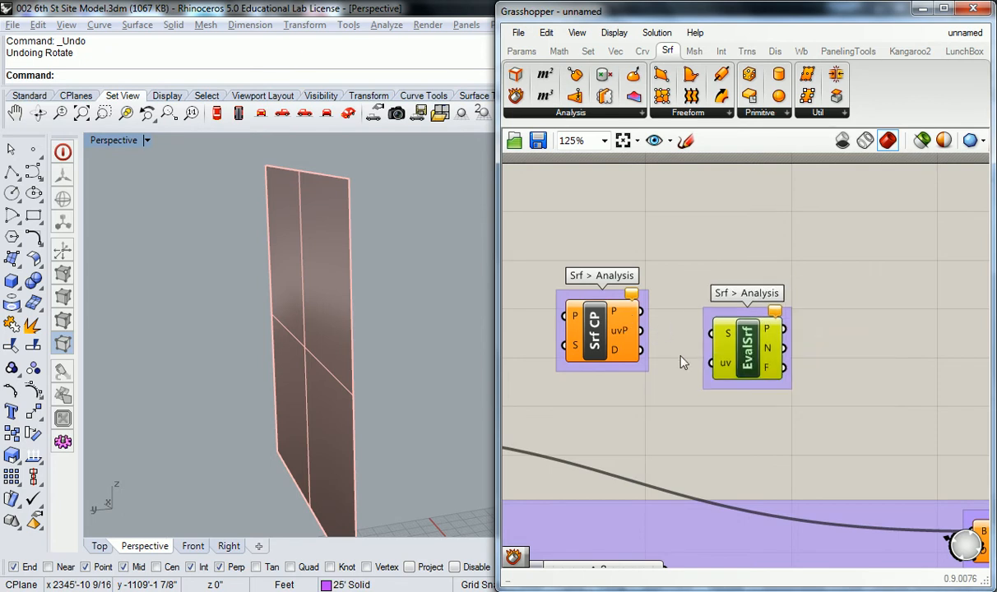
{"action": "mouse_move", "coordinate": [714, 342]}
{"action": "left_click_drag", "start_coordinate": [642, 330], "coordinate": [711, 368]}
{"action": "mouse_move", "coordinate": [726, 370]}
Connect the base Srf parameter to the S inputs of both Surface Closest Point and Evaluate Surface, raising Evaluate Surface slightly.
{"action": "scroll", "coordinate": [701, 227], "scroll_direction": "down", "scroll_amount": 3}
{"action": "right_click_drag", "start_coordinate": [701, 220], "coordinate": [813, 279]}
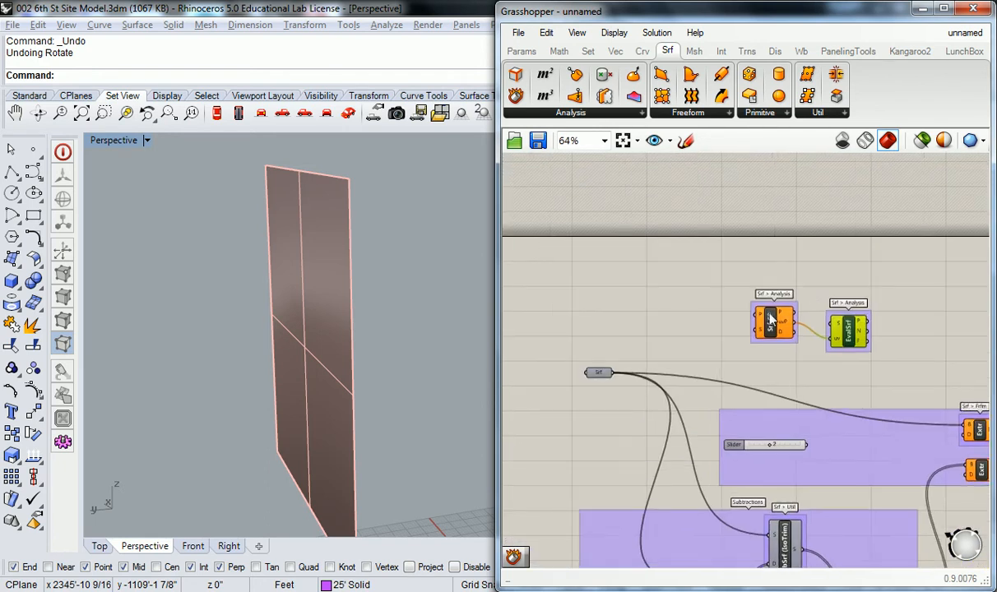
{"action": "scroll", "coordinate": [772, 321], "scroll_direction": "up", "scroll_amount": 2}
{"action": "left_click_drag", "start_coordinate": [537, 405], "coordinate": [780, 392]}
{"action": "left_click_drag", "start_coordinate": [894, 337], "coordinate": [894, 318]}
{"action": "left_click_drag", "start_coordinate": [527, 403], "coordinate": [866, 306]}
{"action": "left_click", "coordinate": [842, 275]}
{"action": "right_click_drag", "start_coordinate": [841, 275], "coordinate": [816, 281]}
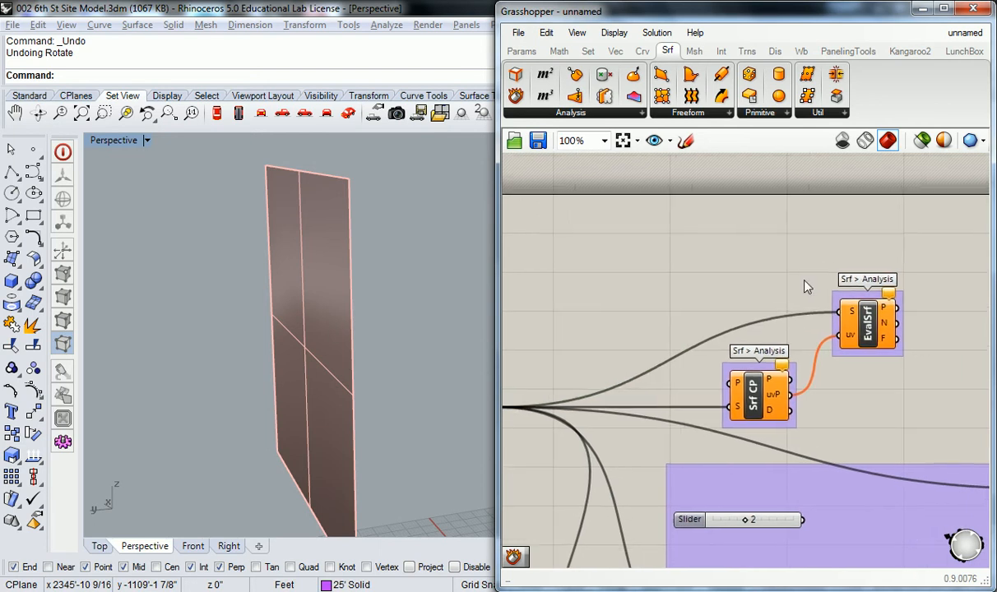
Add an Area component between the Srf parameter and Evaluate Surface, above Surface Closest Point.
{"action": "right_click_drag", "start_coordinate": [772, 385], "coordinate": [677, 380]}
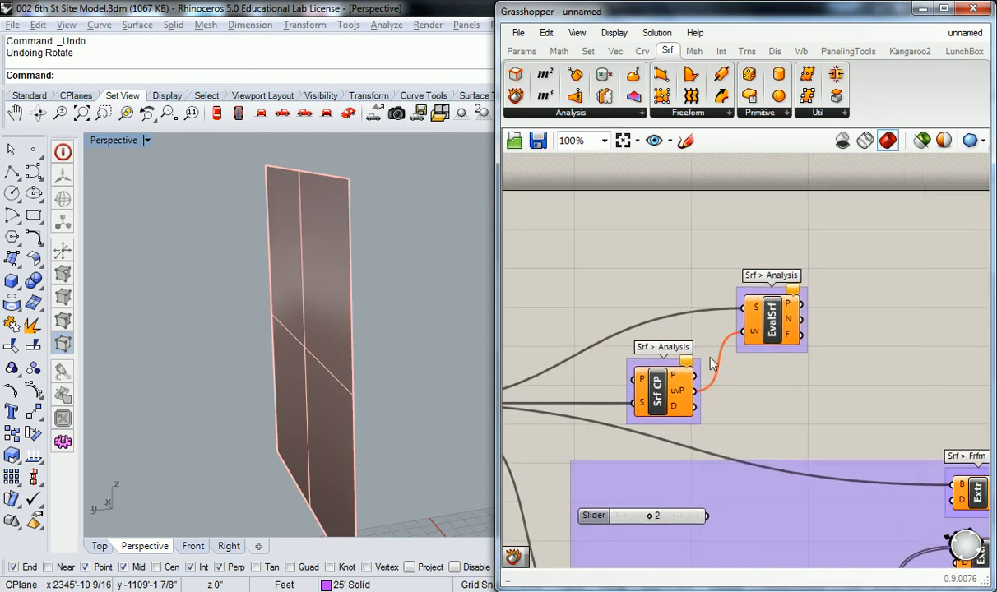
{"action": "mouse_move", "coordinate": [682, 396]}
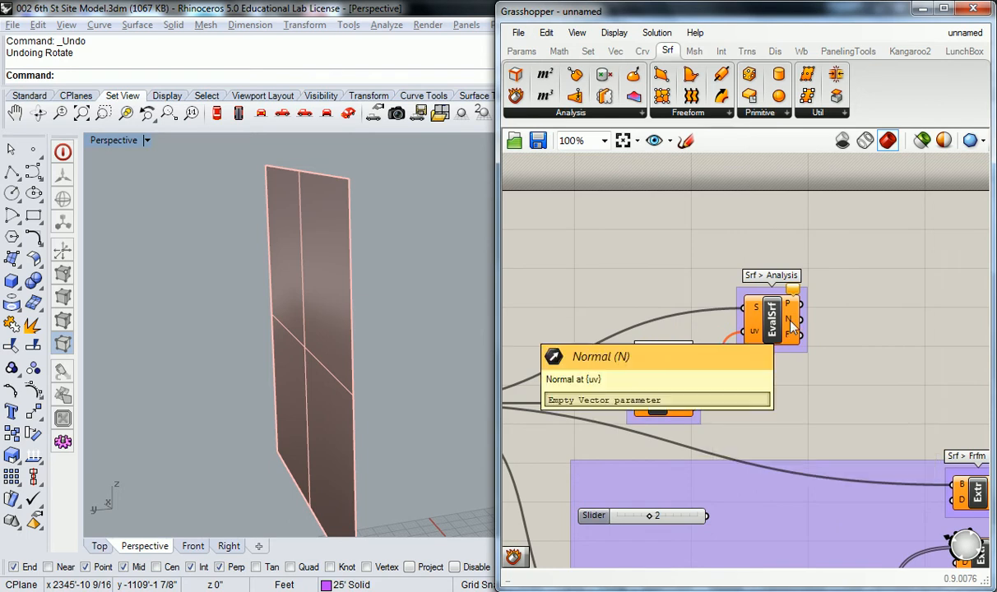
{"action": "mouse_move", "coordinate": [685, 362]}
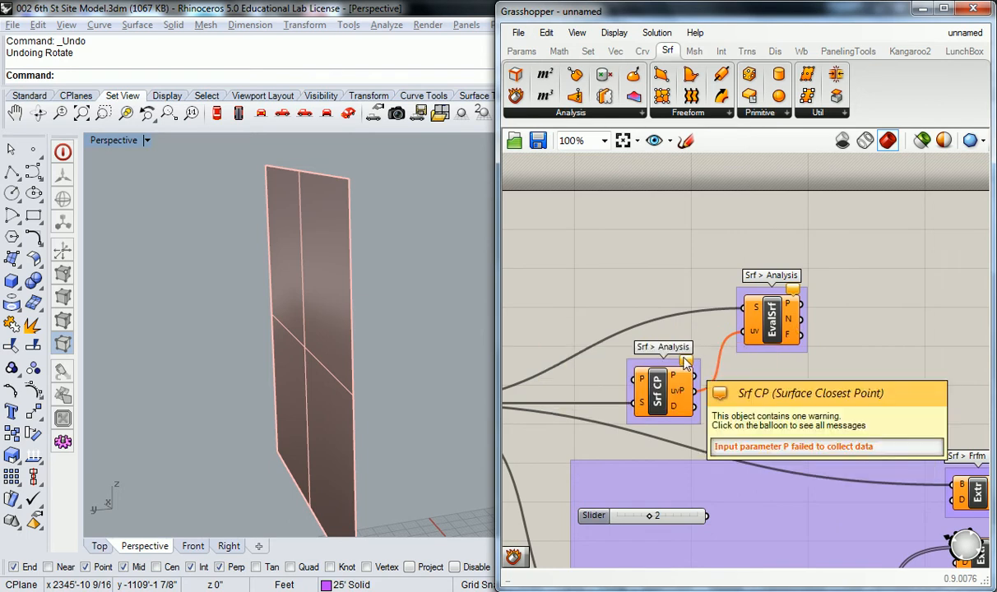
{"action": "mouse_move", "coordinate": [646, 383]}
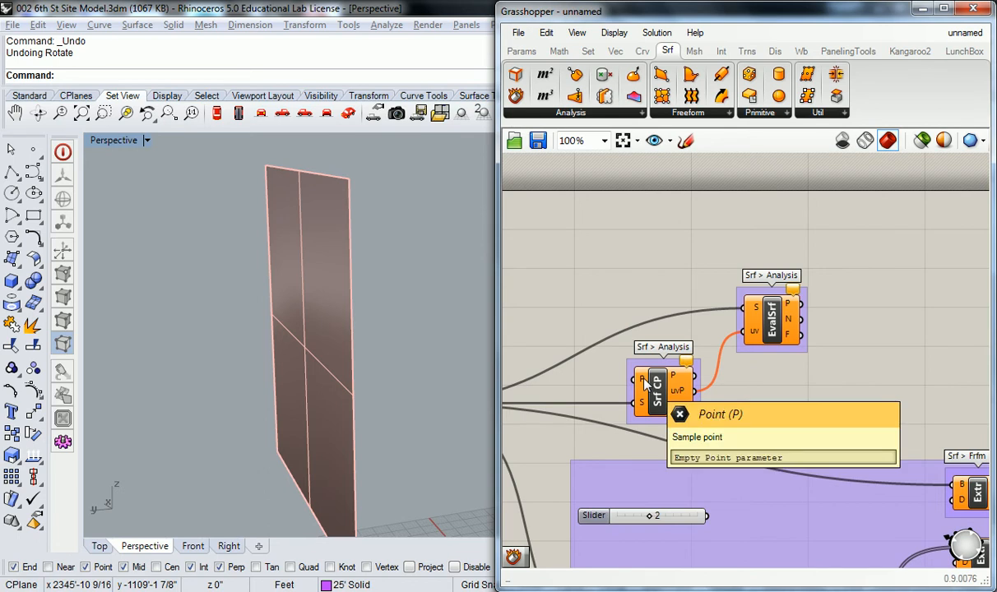
{"action": "right_click_drag", "start_coordinate": [566, 272], "coordinate": [662, 246]}
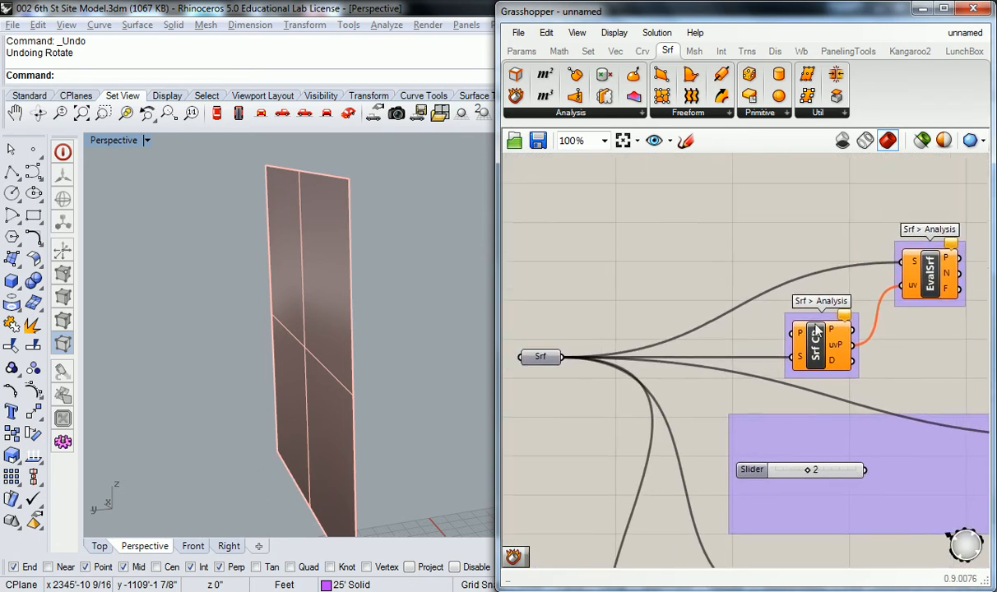
{"action": "mouse_move", "coordinate": [800, 334]}
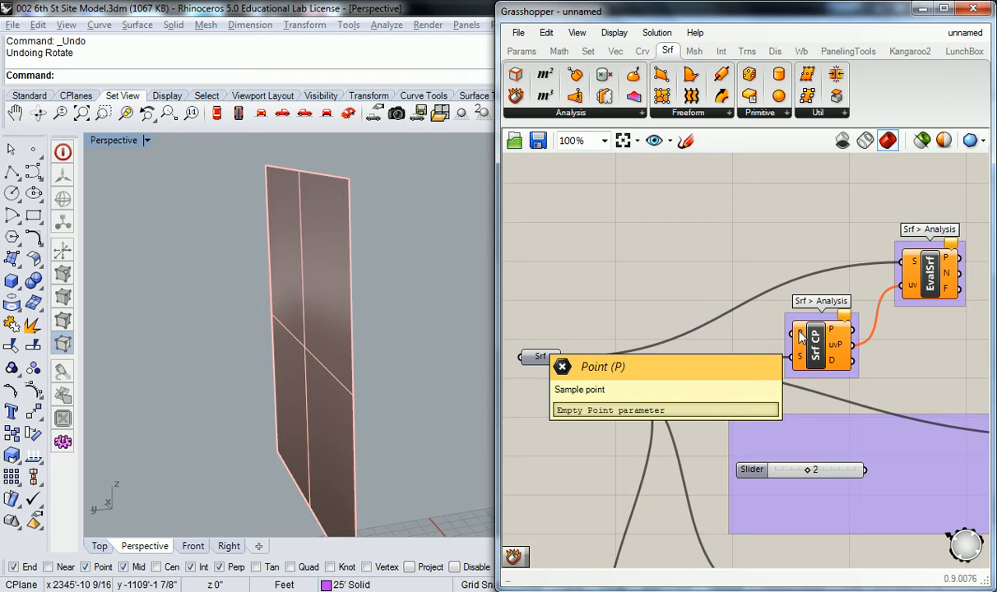
{"action": "left_click", "coordinate": [567, 113]}
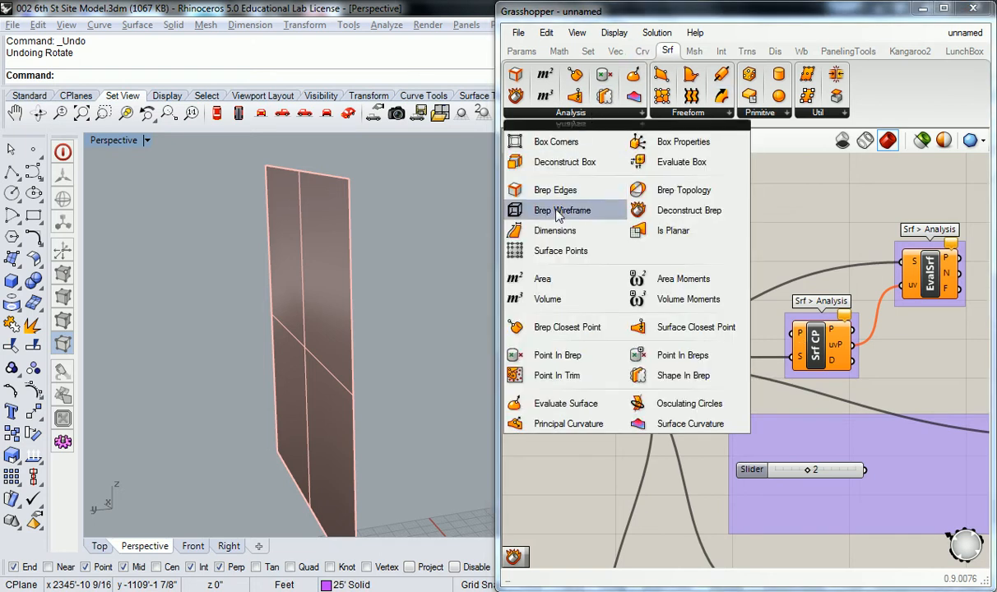
{"action": "left_click_drag", "start_coordinate": [552, 286], "coordinate": [737, 260]}
Group the Area component on its own and label the group "Srf > Analysis".
{"action": "key", "text": "ctrl+g"}
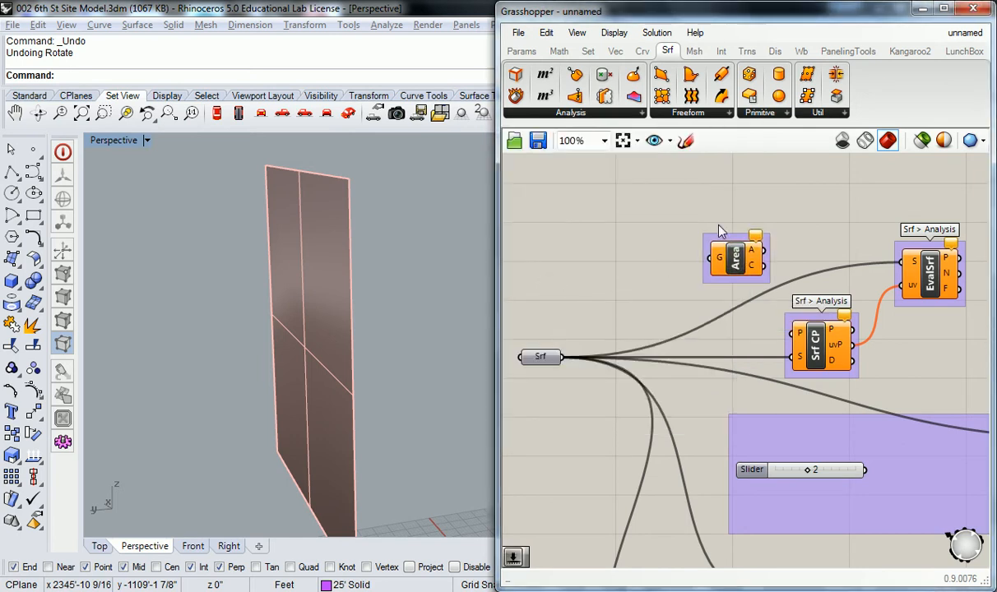
{"action": "right_click", "coordinate": [729, 237]}
{"action": "type", "text": "Sr"}
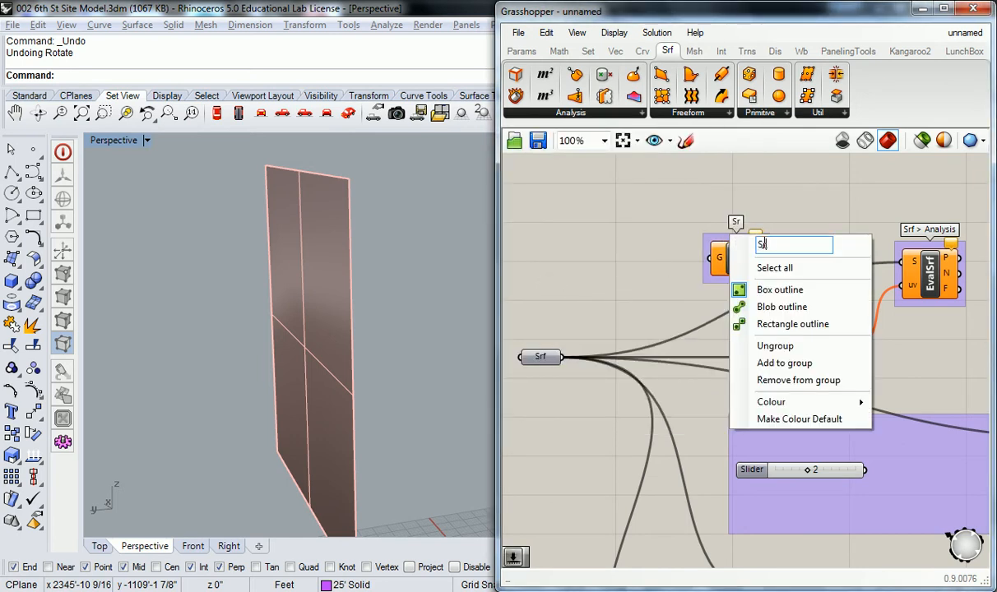
{"action": "type", "text": "f > Analysis"}
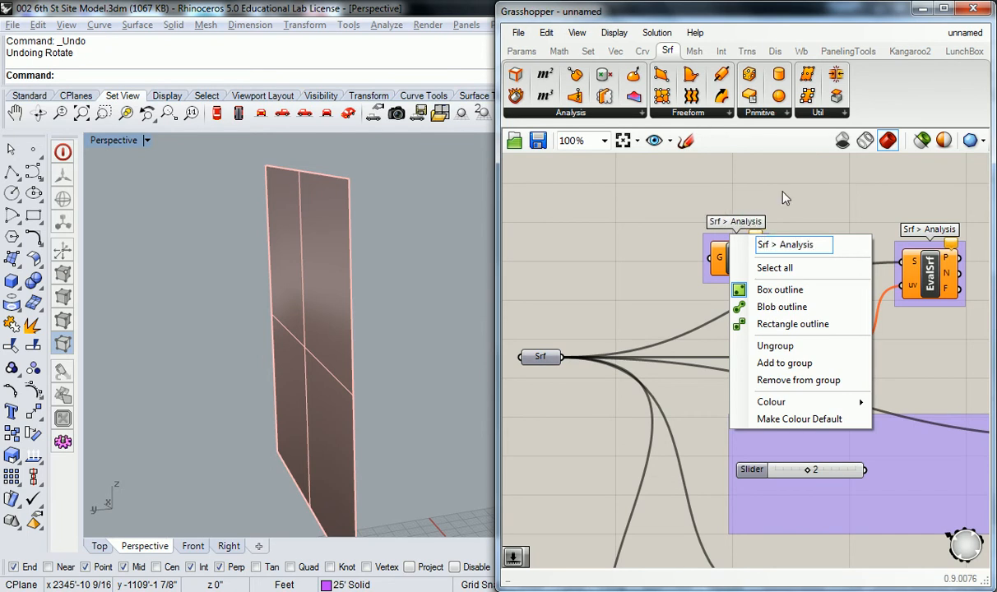
Connect the base Srf parameter to the Area component's G input and inspect the centroid point in the Perspective viewport.
{"action": "right_click_drag", "start_coordinate": [784, 198], "coordinate": [737, 218]}
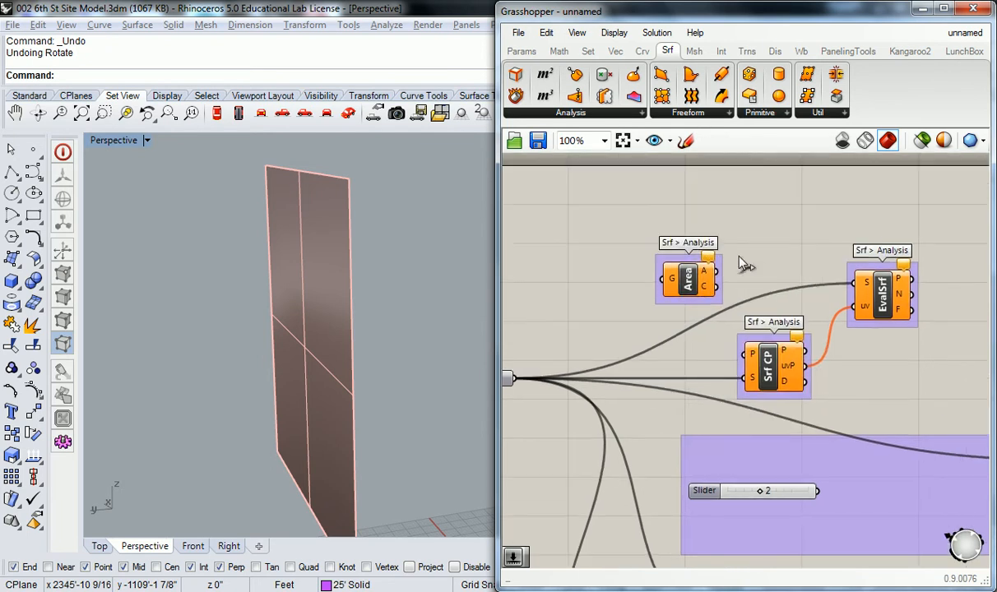
{"action": "left_click_drag", "start_coordinate": [515, 378], "coordinate": [663, 281]}
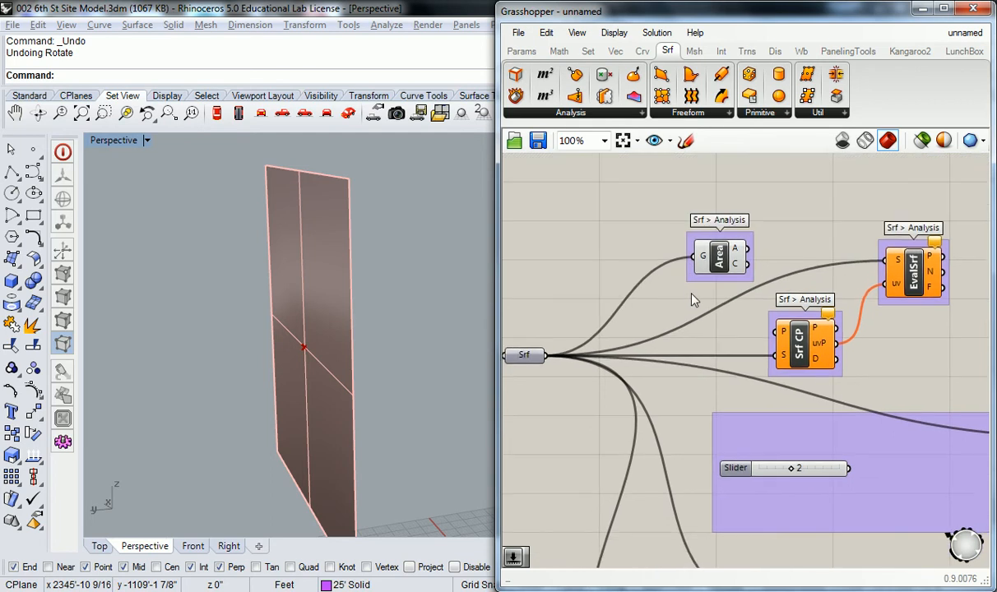
{"action": "right_click_drag", "start_coordinate": [444, 370], "coordinate": [274, 375]}
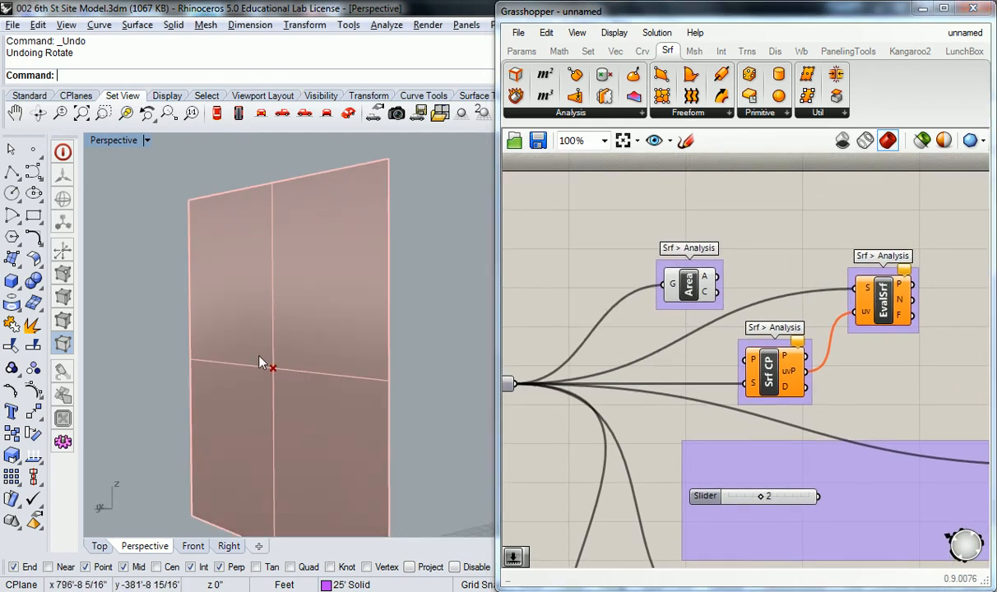
Connect the Area component's C output to Surface Closest Point's P input and inspect the evaluated point and frame in Perspective.
{"action": "right_click_drag", "start_coordinate": [710, 280], "coordinate": [646, 284]}
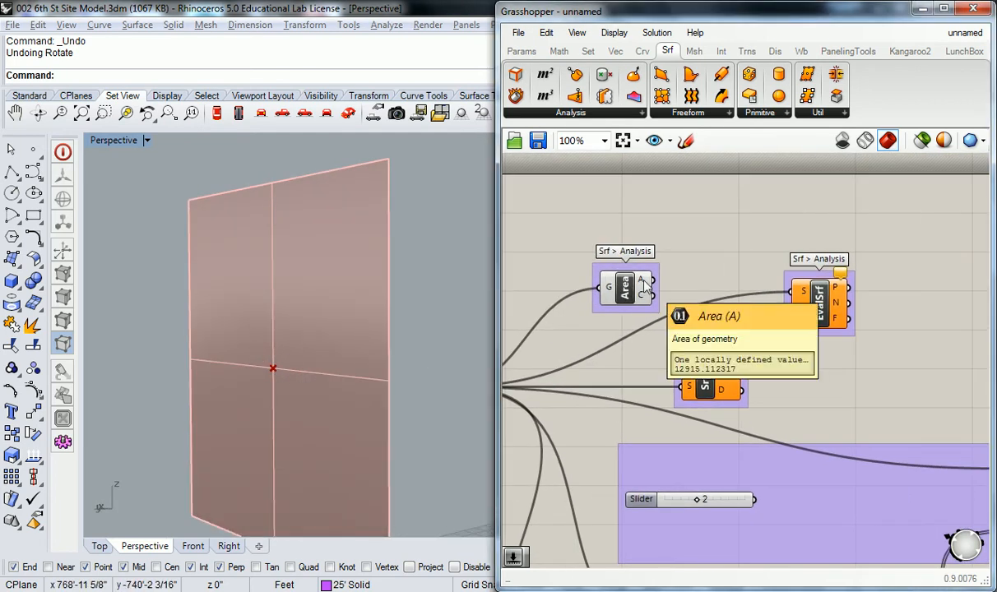
{"action": "left_click_drag", "start_coordinate": [654, 296], "coordinate": [680, 363]}
{"action": "right_click_drag", "start_coordinate": [361, 381], "coordinate": [348, 398]}
{"action": "scroll", "coordinate": [253, 351], "scroll_direction": "up", "scroll_amount": 10}
{"action": "right_click_drag", "start_coordinate": [254, 351], "coordinate": [358, 342]}
{"action": "scroll", "coordinate": [344, 329], "scroll_direction": "down", "scroll_amount": 3}
{"action": "scroll", "coordinate": [386, 328], "scroll_direction": "down", "scroll_amount": 6}
{"action": "scroll", "coordinate": [352, 344], "scroll_direction": "up", "scroll_amount": 12}
{"action": "right_click_drag", "start_coordinate": [298, 339], "coordinate": [343, 382], "text": "shift"}
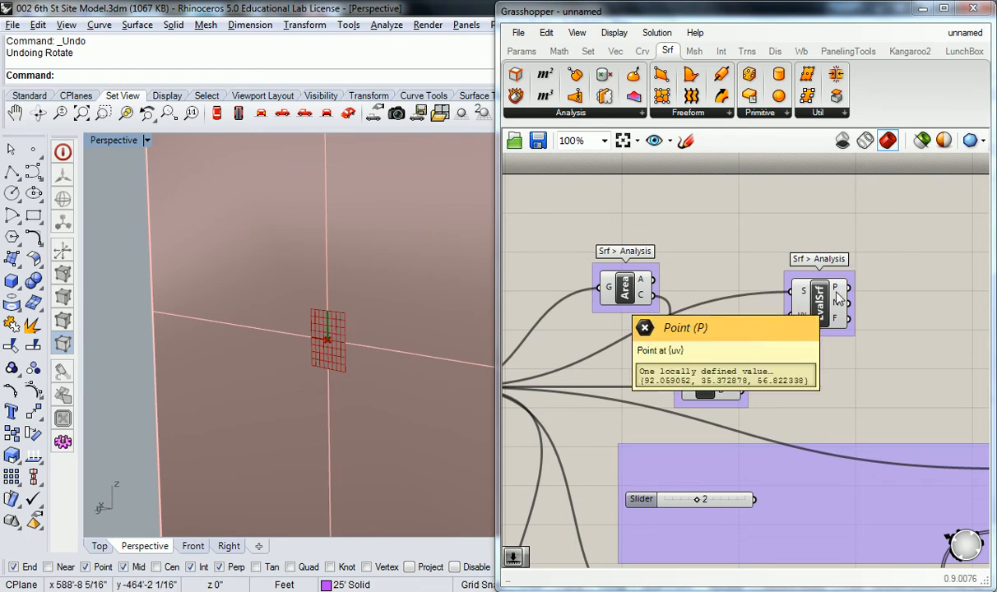
{"action": "mouse_move", "coordinate": [838, 306]}
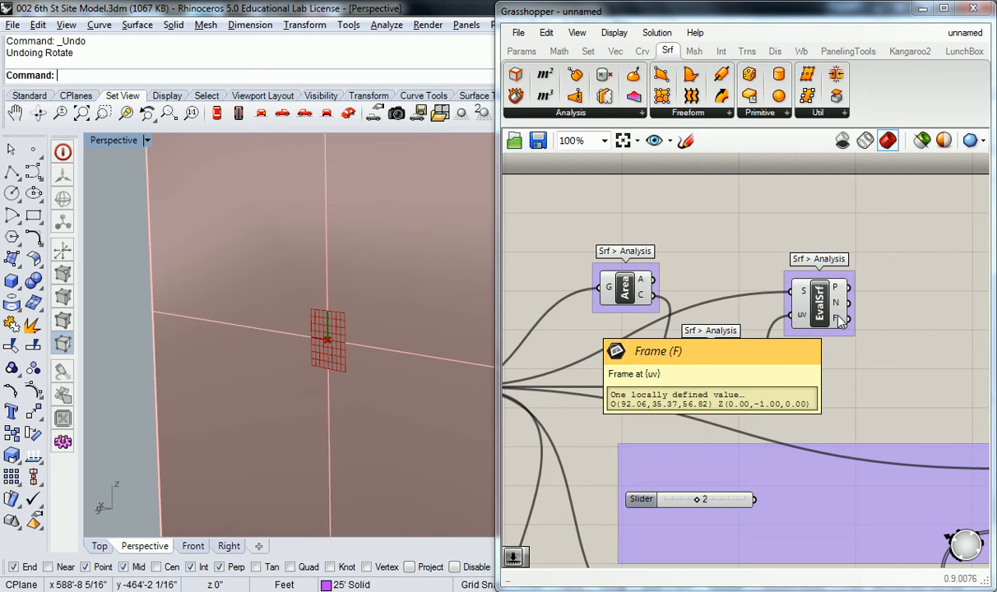
Rotate the base surface freehand with the gumball so that it leans at a steep diagonal in Perspective.
{"action": "right_click_drag", "start_coordinate": [411, 260], "coordinate": [363, 330]}
{"action": "left_click", "coordinate": [351, 337]}
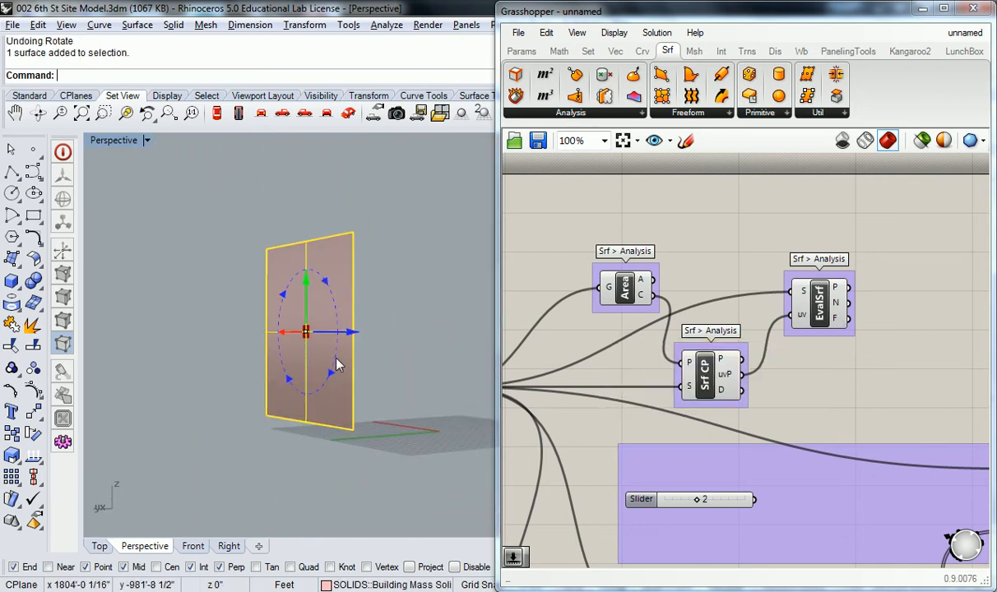
{"action": "mouse_move", "coordinate": [333, 375]}
{"action": "left_mouse_down"}
{"action": "mouse_move", "coordinate": [313, 337]}
{"action": "mouse_move", "coordinate": [341, 375]}
{"action": "left_mouse_up"}
{"action": "right_click_drag", "start_coordinate": [383, 356], "coordinate": [335, 372]}
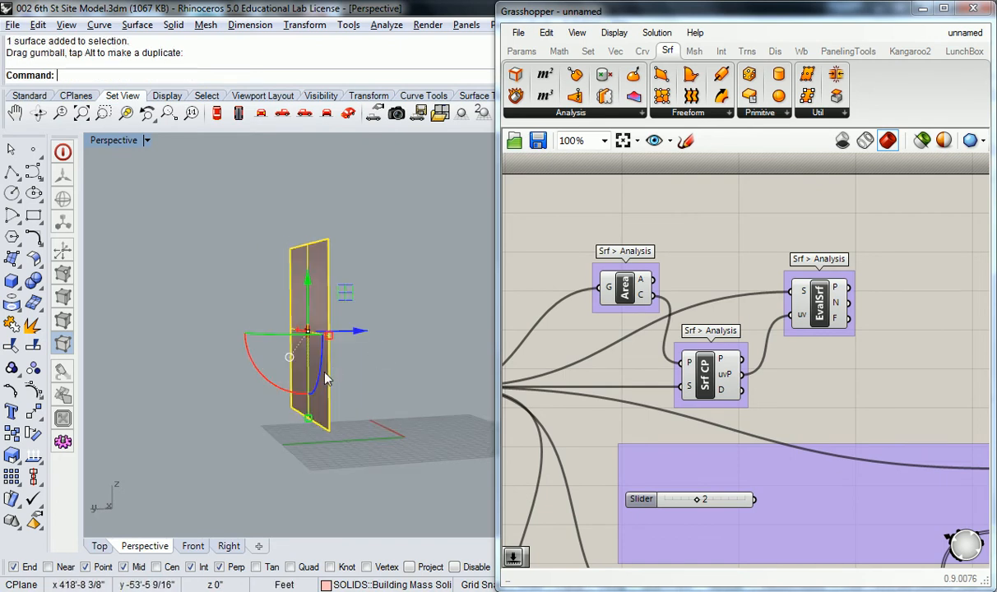
{"action": "left_click_drag", "start_coordinate": [272, 382], "coordinate": [363, 348]}
{"action": "right_click_drag", "start_coordinate": [417, 299], "coordinate": [328, 352]}
{"action": "scroll", "coordinate": [336, 339], "scroll_direction": "up", "scroll_amount": 6}
{"action": "scroll", "coordinate": [630, 246], "scroll_direction": "down", "scroll_amount": 4}
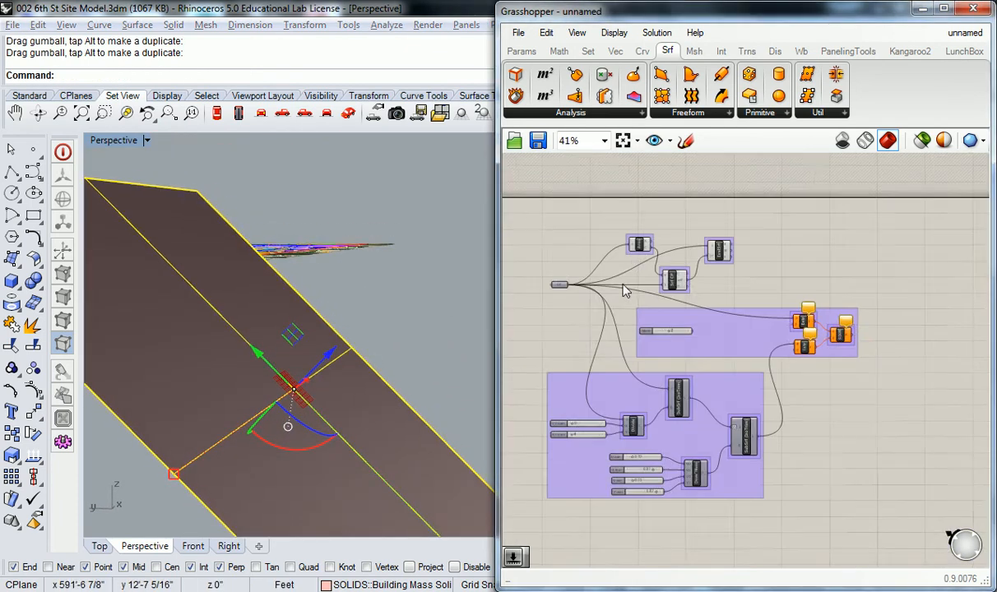
Examine how the centroid frame sits on the tilted base surface and check the N output of Evaluate Surface.
{"action": "right_click_drag", "start_coordinate": [632, 255], "coordinate": [676, 254]}
{"action": "scroll", "coordinate": [633, 292], "scroll_direction": "up", "scroll_amount": 3}
{"action": "right_click_drag", "start_coordinate": [739, 294], "coordinate": [651, 350]}
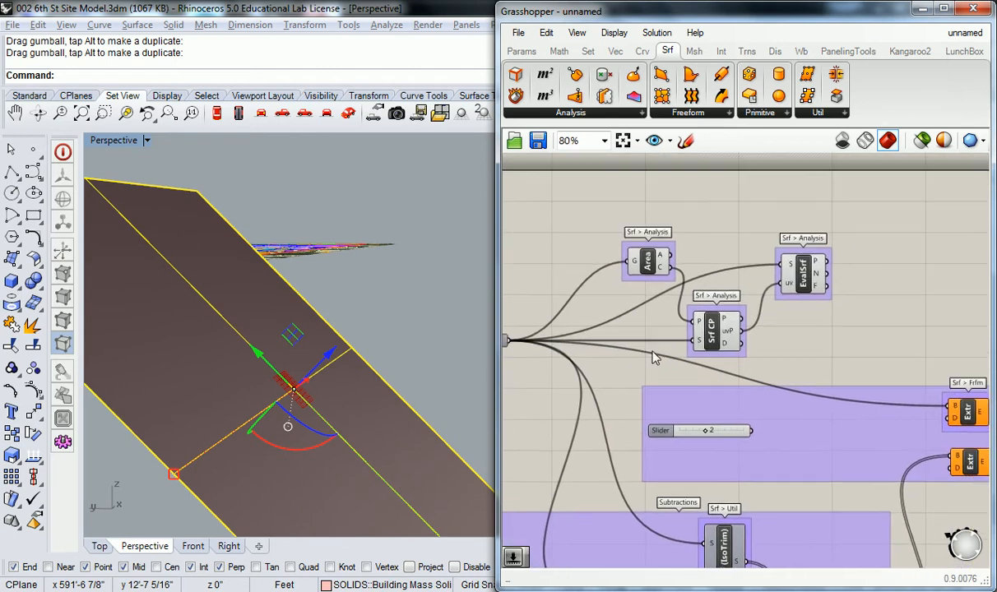
{"action": "right_click_drag", "start_coordinate": [619, 320], "coordinate": [664, 323]}
{"action": "right_click_drag", "start_coordinate": [388, 325], "coordinate": [283, 344]}
{"action": "left_click", "coordinate": [322, 280]}
{"action": "right_click_drag", "start_coordinate": [321, 280], "coordinate": [372, 272]}
{"action": "right_click_drag", "start_coordinate": [335, 309], "coordinate": [333, 345]}
{"action": "scroll", "coordinate": [333, 346], "scroll_direction": "down", "scroll_amount": 3}
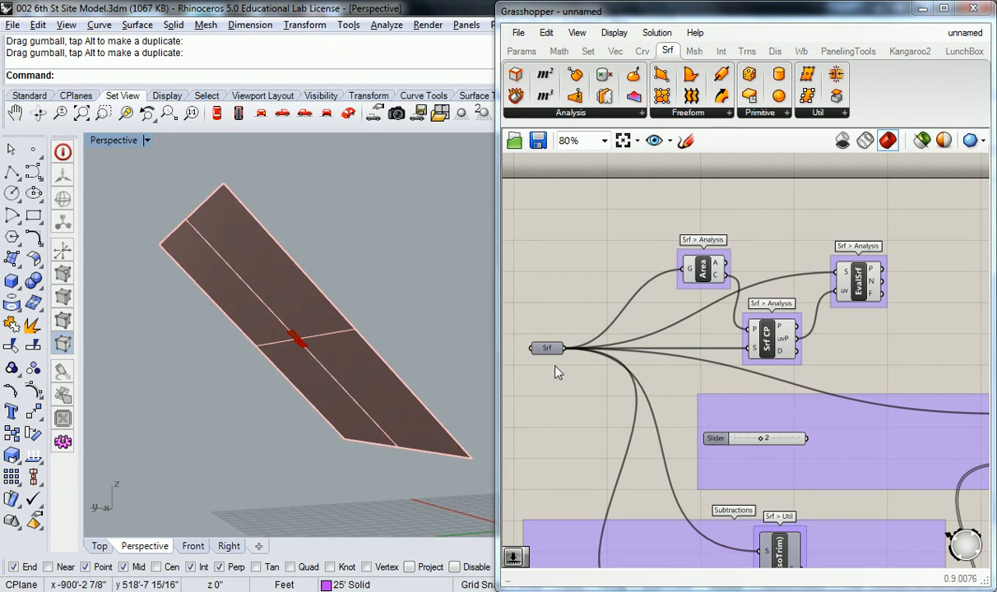
{"action": "right_click_drag", "start_coordinate": [929, 320], "coordinate": [775, 329]}
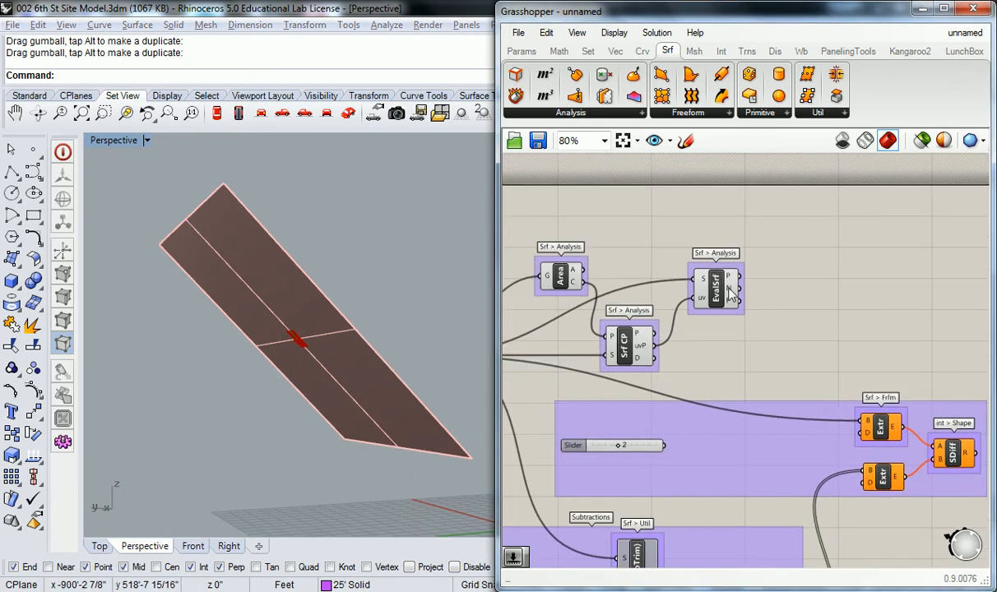
{"action": "mouse_move", "coordinate": [731, 297]}
Add an Amplitude vector component below and beside Evaluate Surface, just above the extrusion group.
{"action": "left_click", "coordinate": [615, 51]}
{"action": "left_click", "coordinate": [826, 114]}
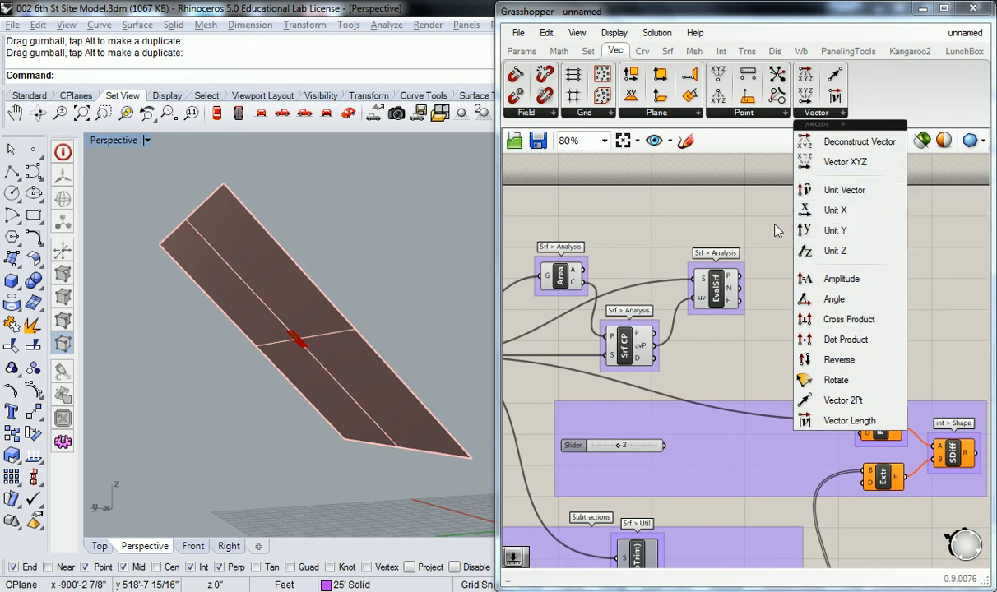
{"action": "left_click", "coordinate": [745, 203]}
{"action": "right_click_drag", "start_coordinate": [777, 262], "coordinate": [776, 242]}
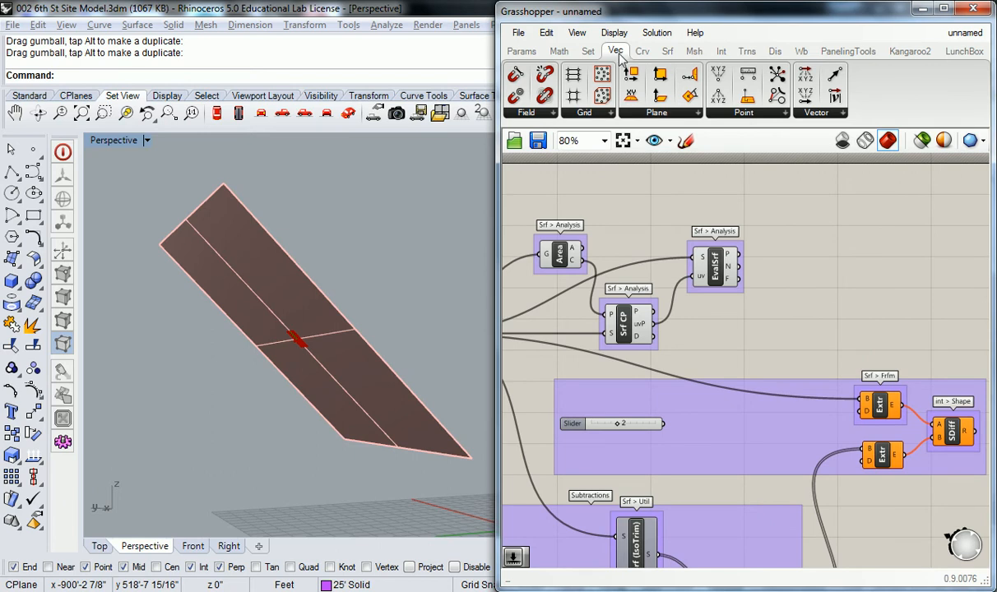
{"action": "left_click", "coordinate": [833, 115]}
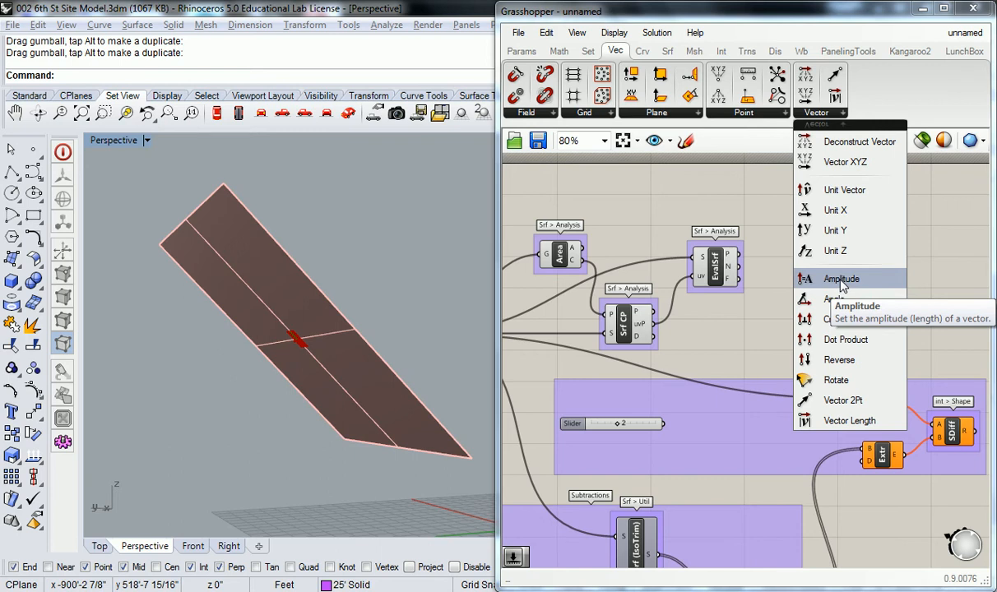
{"action": "left_click_drag", "start_coordinate": [841, 280], "coordinate": [794, 341]}
{"action": "scroll", "coordinate": [784, 337], "scroll_direction": "up", "scroll_amount": 2}
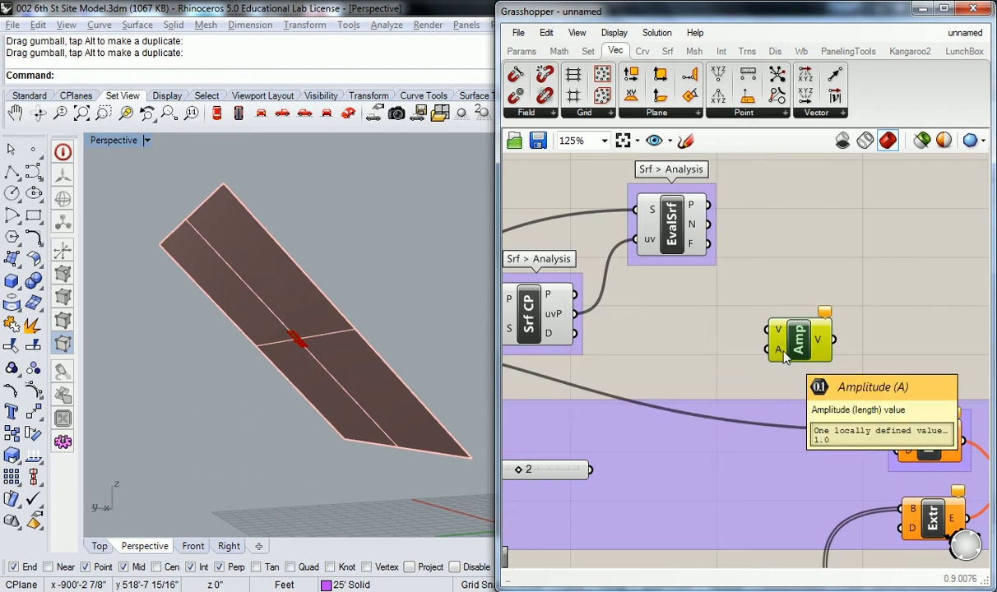
{"action": "left_click_drag", "start_coordinate": [797, 341], "coordinate": [785, 325]}
{"action": "left_click", "coordinate": [719, 293]}
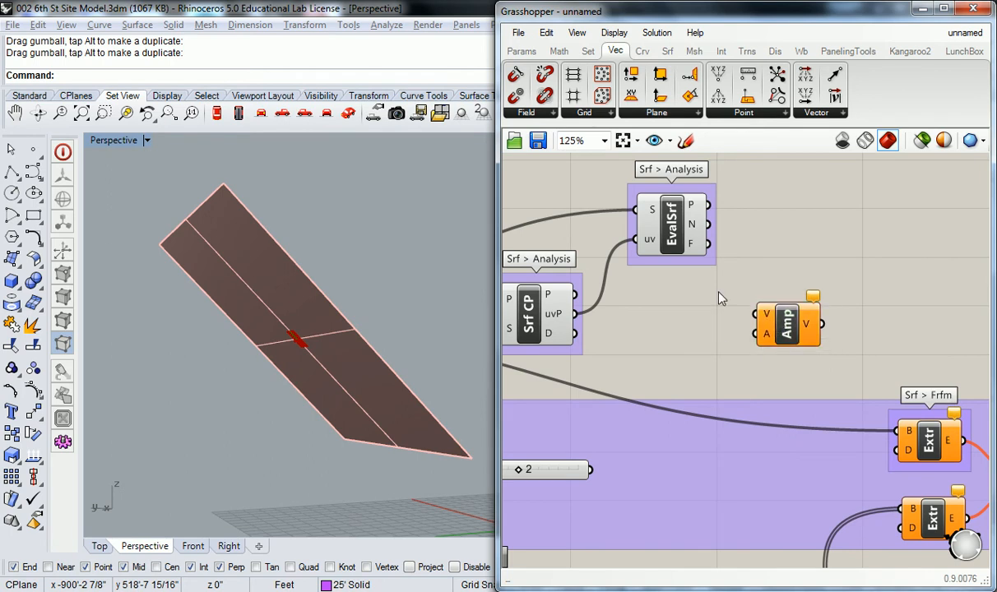
Wire Evaluate Surface's N output and the slider into Amplitude's V and A inputs, and Amplitude's output into both Extrude components' D inputs.
{"action": "left_click_drag", "start_coordinate": [711, 234], "coordinate": [757, 314]}
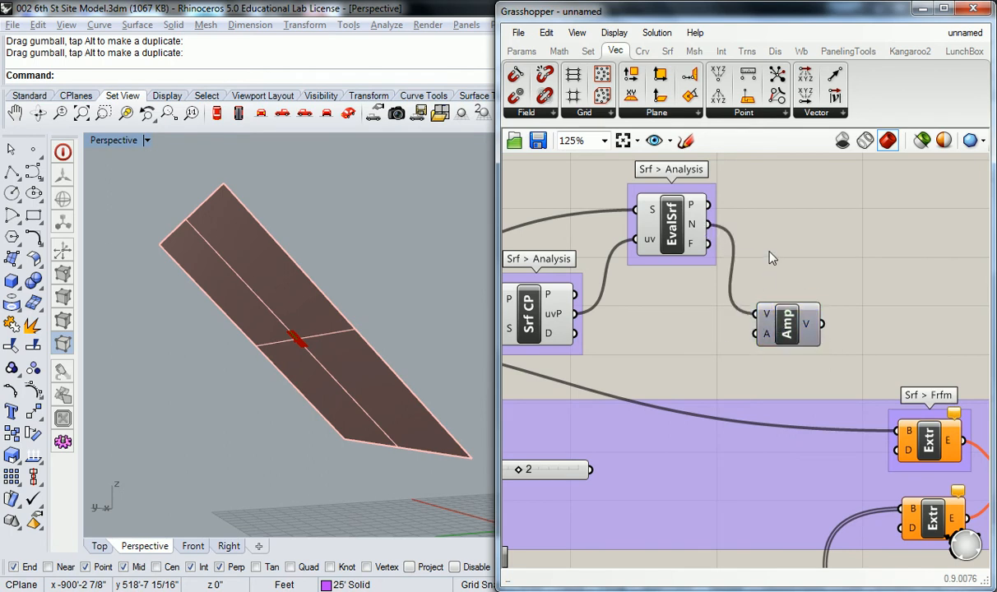
{"action": "left_click_drag", "start_coordinate": [594, 472], "coordinate": [752, 342]}
{"action": "right_click_drag", "start_coordinate": [877, 321], "coordinate": [723, 262]}
{"action": "mouse_move", "coordinate": [738, 329]}
{"action": "left_click_drag", "start_coordinate": [669, 267], "coordinate": [745, 393]}
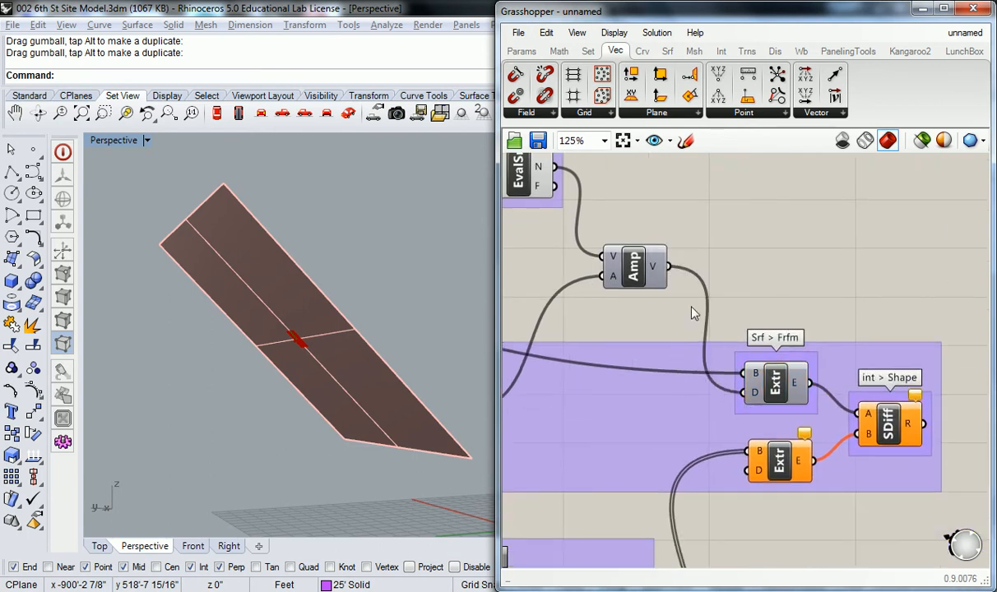
{"action": "left_click_drag", "start_coordinate": [670, 268], "coordinate": [748, 471]}
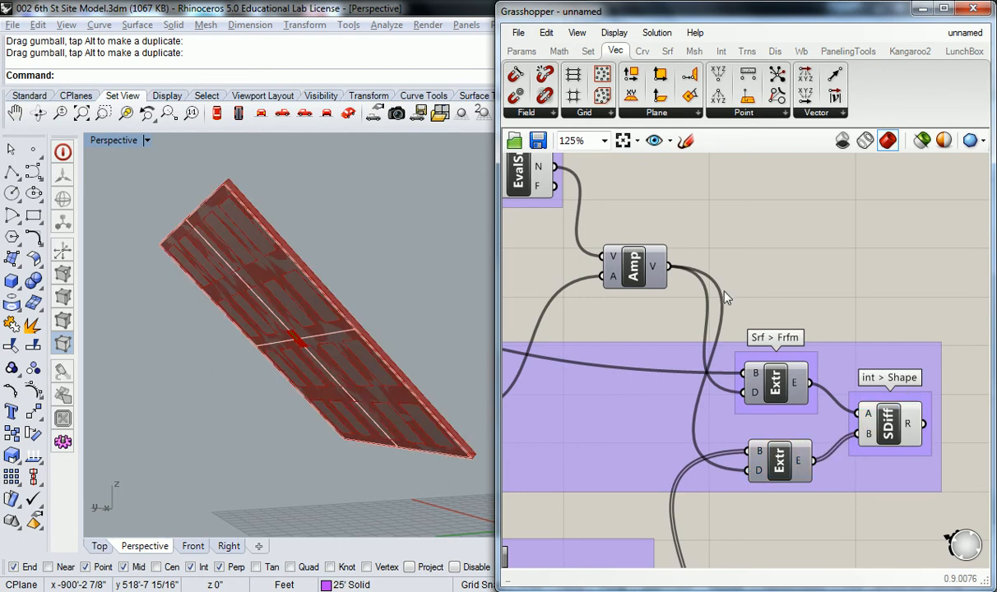
{"action": "right_click_drag", "start_coordinate": [393, 286], "coordinate": [329, 338]}
{"action": "scroll", "coordinate": [243, 348], "scroll_direction": "up", "scroll_amount": 3}
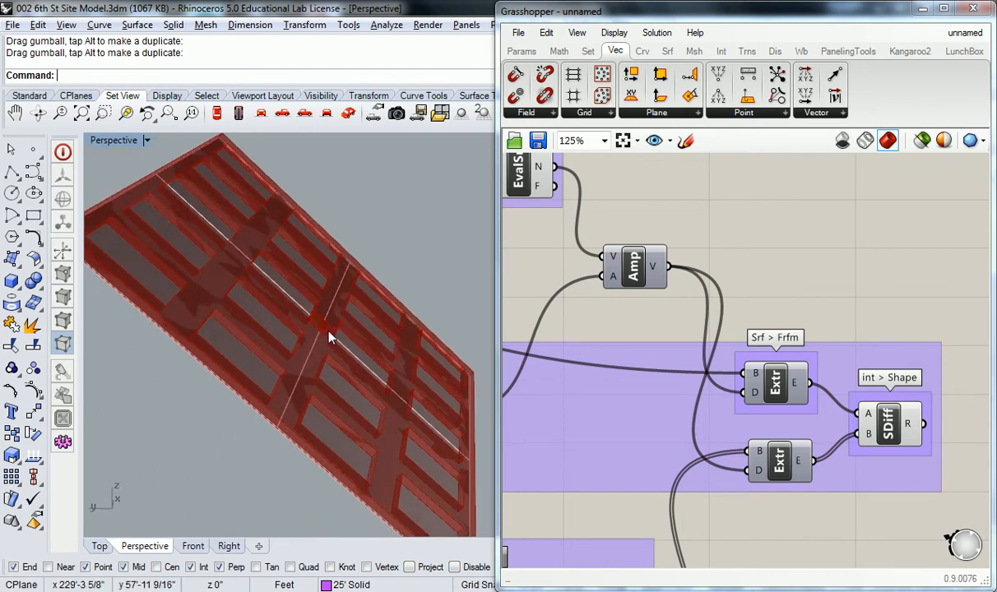
Group the Amplitude component on its own and label the group "Vect > Vect".
{"action": "scroll", "coordinate": [697, 207], "scroll_direction": "down", "scroll_amount": 3}
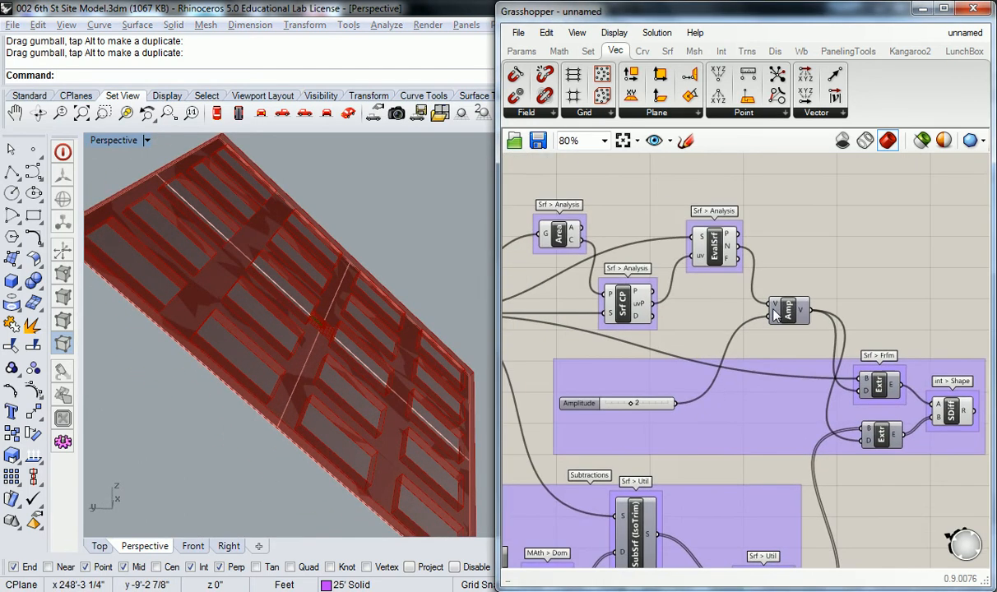
{"action": "scroll", "coordinate": [776, 306], "scroll_direction": "up", "scroll_amount": 2}
{"action": "left_click", "coordinate": [776, 306]}
{"action": "right_click", "coordinate": [809, 295]}
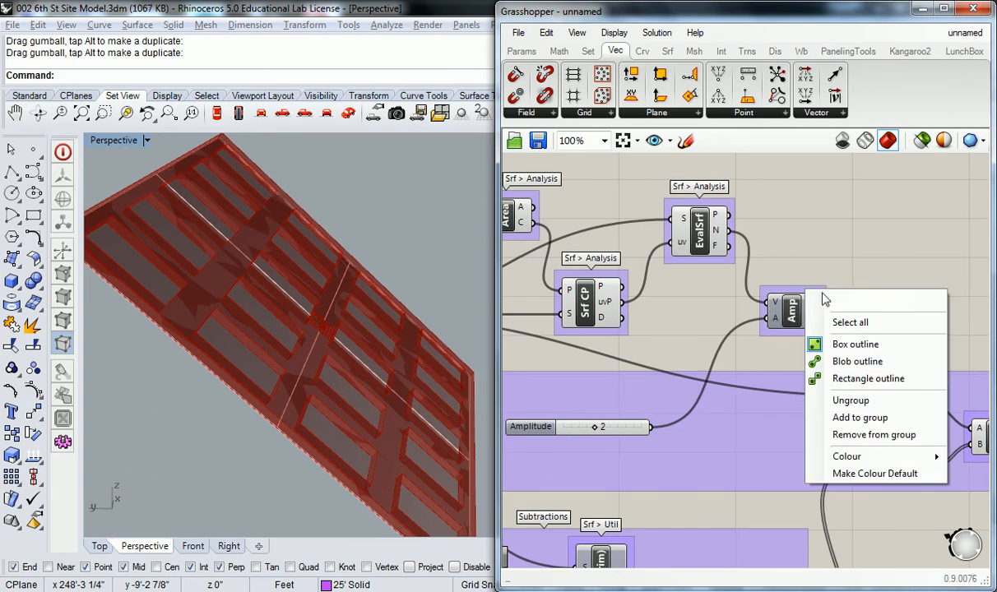
{"action": "type", "text": "Vect > Vect"}
{"action": "key", "text": "Return"}
Turn off the 35' building layer under SOLIDS in Rhino and restore the Grasshopper window.
{"action": "scroll", "coordinate": [850, 251], "scroll_direction": "down", "scroll_amount": 4}
{"action": "scroll", "coordinate": [626, 292], "scroll_direction": "up", "scroll_amount": 1}
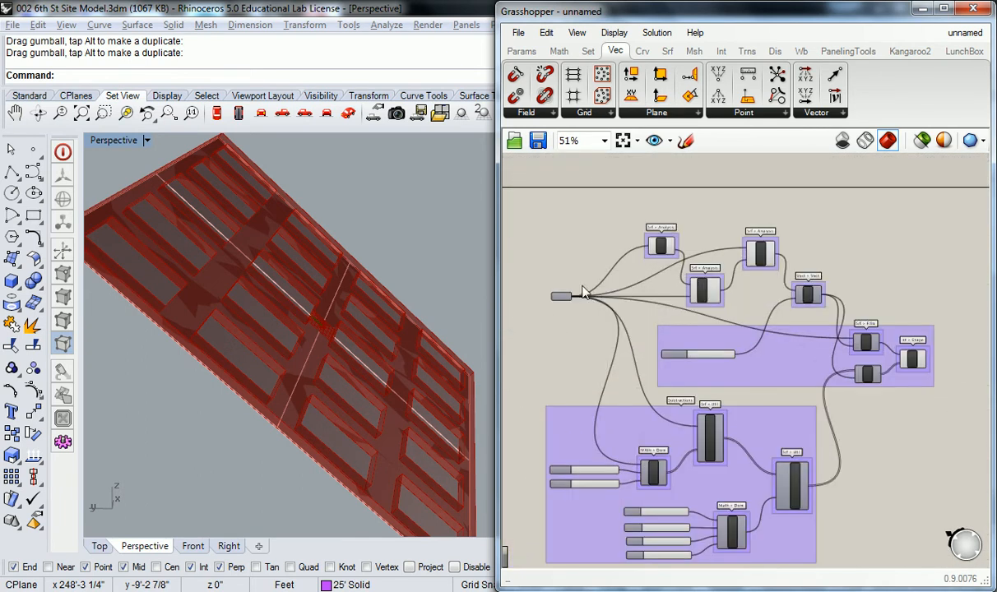
{"action": "right_click_drag", "start_coordinate": [405, 258], "coordinate": [460, 313]}
{"action": "left_click", "coordinate": [923, 9]}
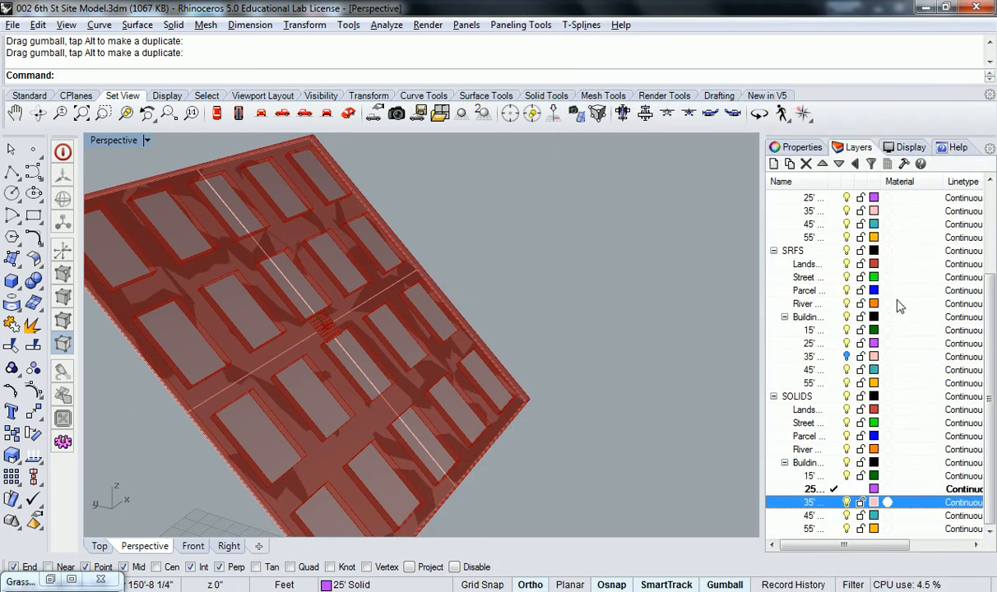
{"action": "left_click", "coordinate": [847, 503]}
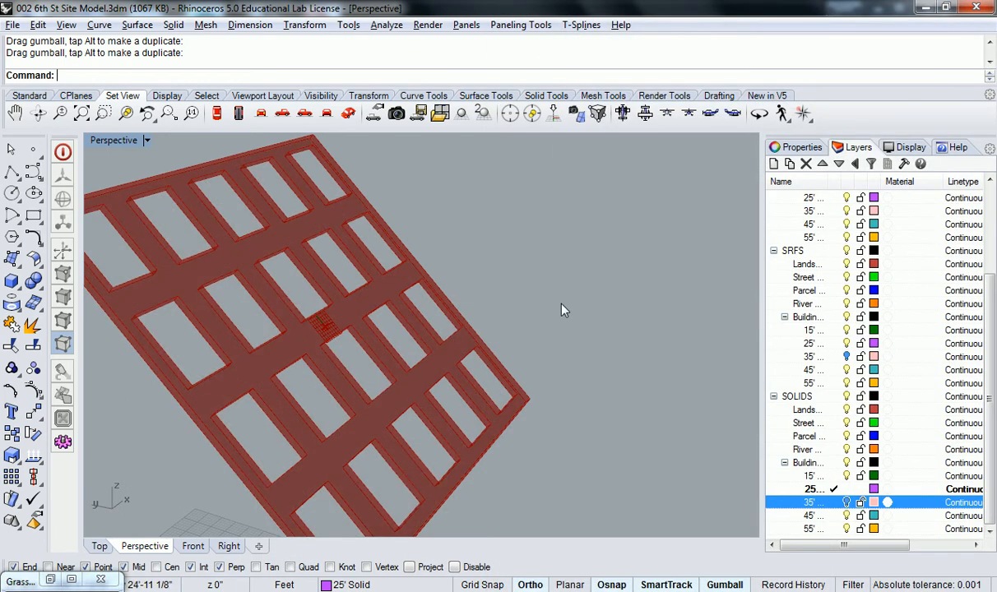
{"action": "left_click", "coordinate": [25, 582]}
{"action": "left_click", "coordinate": [44, 467]}
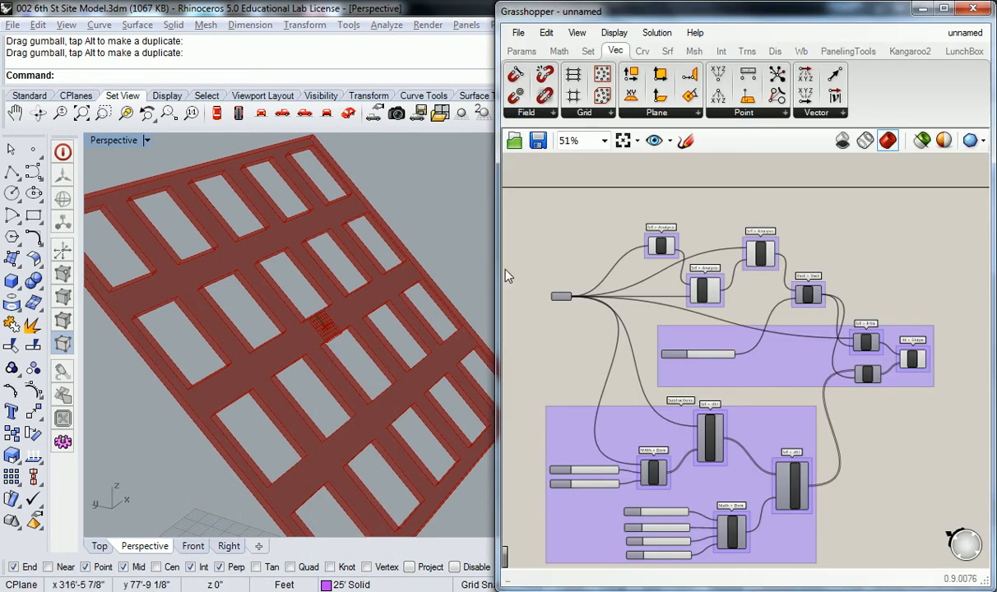
Widen the Grasshopper window and group Area, Surface Closest Point, Evaluate Surface and Amplitude together.
{"action": "right_click_drag", "start_coordinate": [402, 292], "coordinate": [293, 278], "text": "shift"}
{"action": "left_click_drag", "start_coordinate": [496, 282], "coordinate": [318, 282]}
{"action": "scroll", "coordinate": [395, 222], "scroll_direction": "up", "scroll_amount": 3}
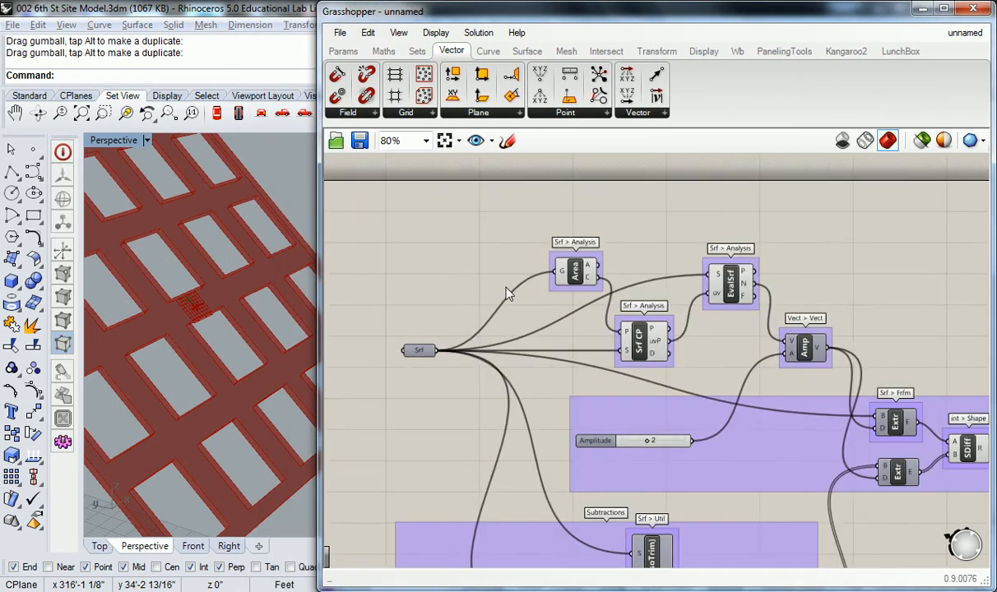
{"action": "right_click_drag", "start_coordinate": [461, 274], "coordinate": [438, 260]}
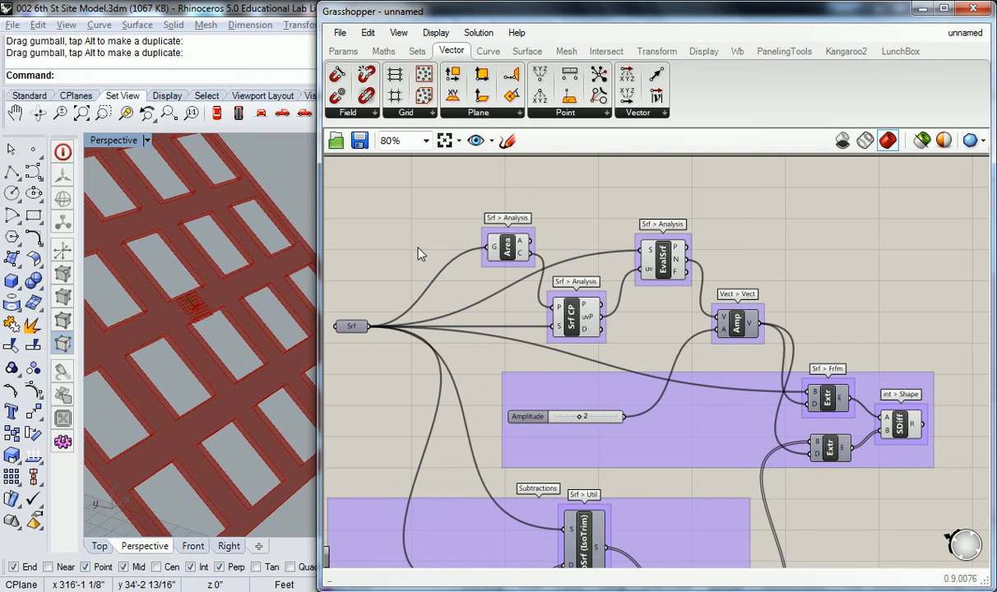
{"action": "left_click_drag", "start_coordinate": [806, 194], "coordinate": [452, 317]}
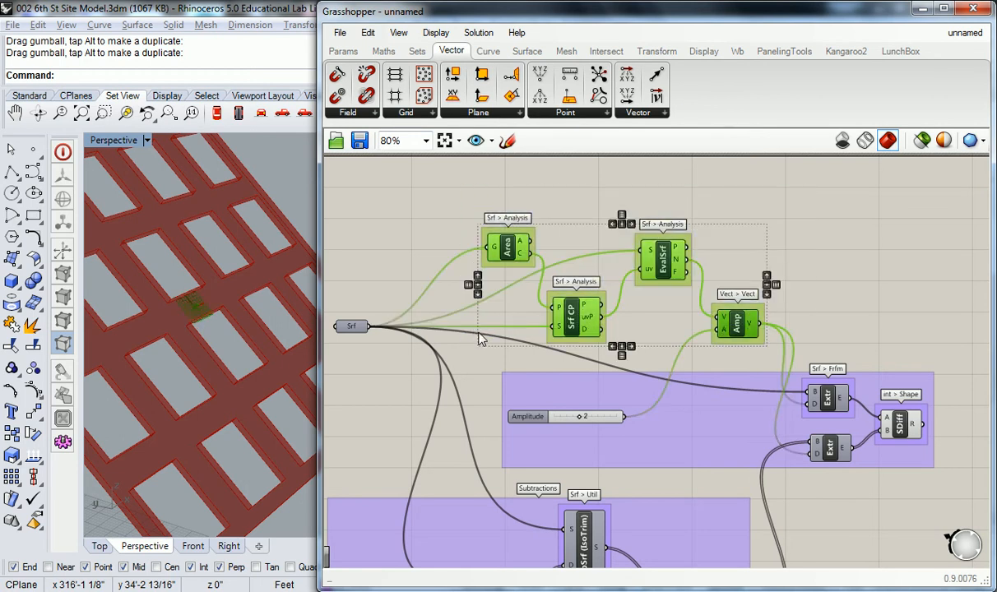
{"action": "key", "text": "ctrl+g"}
{"action": "left_click", "coordinate": [772, 180]}
Move the four grouped components closer together so the normal-vector group becomes compact above the extrusion group.
{"action": "left_click_drag", "start_coordinate": [565, 322], "coordinate": [573, 291]}
{"action": "left_click_drag", "start_coordinate": [506, 247], "coordinate": [506, 244]}
{"action": "left_click_drag", "start_coordinate": [662, 257], "coordinate": [660, 253]}
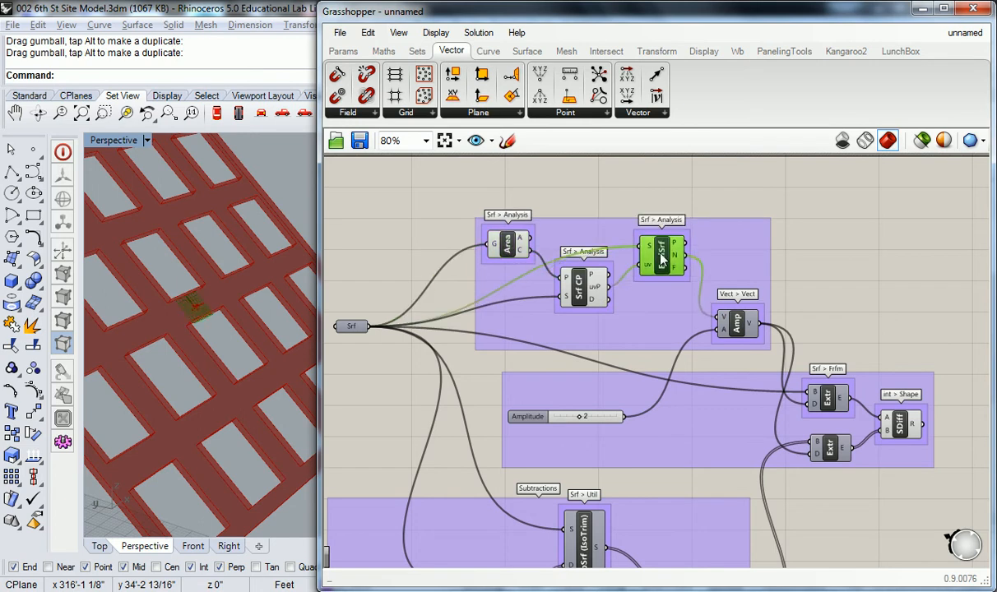
{"action": "left_click_drag", "start_coordinate": [735, 319], "coordinate": [740, 263]}
{"action": "left_click", "coordinate": [716, 203]}
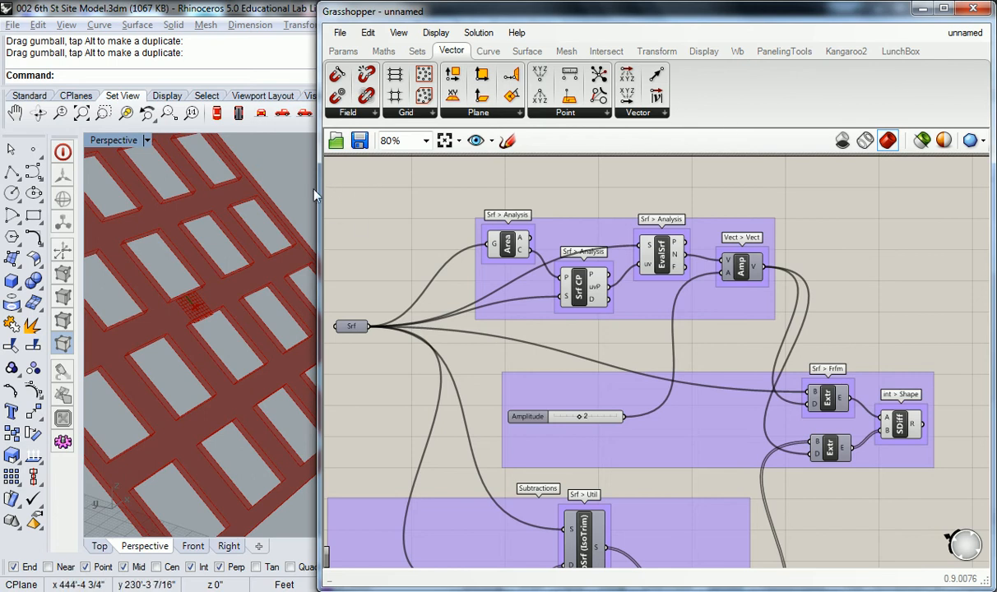
Narrow the Grasshopper window and bring the orange building mass on the site model into view in the maximized Perspective viewport.
{"action": "left_click_drag", "start_coordinate": [320, 198], "coordinate": [658, 189]}
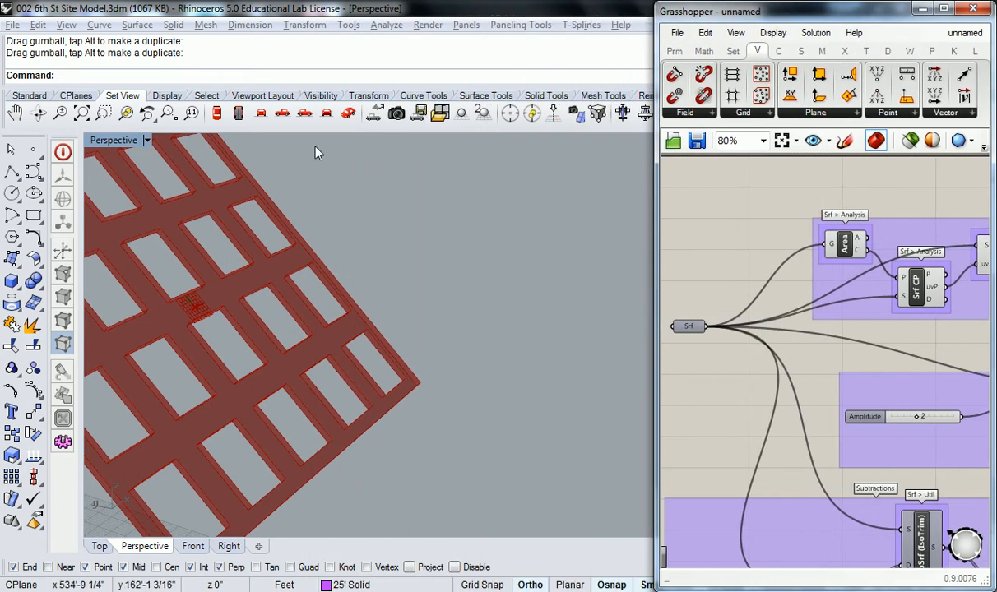
{"action": "double_click", "coordinate": [115, 141]}
{"action": "scroll", "coordinate": [486, 197], "scroll_direction": "down", "scroll_amount": 4}
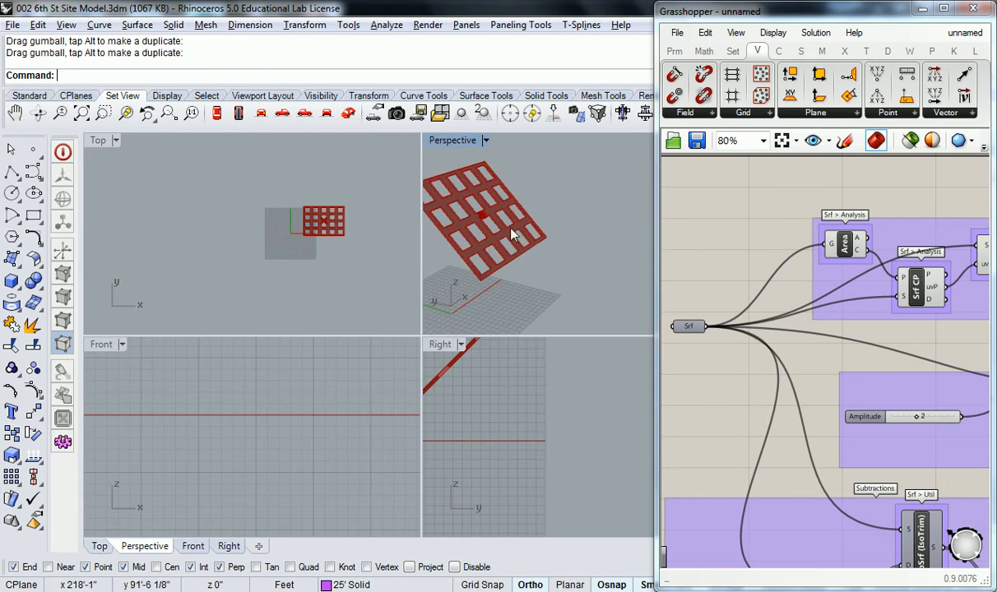
{"action": "double_click", "coordinate": [448, 142]}
{"action": "scroll", "coordinate": [415, 209], "scroll_direction": "down", "scroll_amount": 15}
{"action": "right_click_drag", "start_coordinate": [418, 212], "coordinate": [419, 280], "text": "shift"}
{"action": "scroll", "coordinate": [418, 279], "scroll_direction": "up", "scroll_amount": 8}
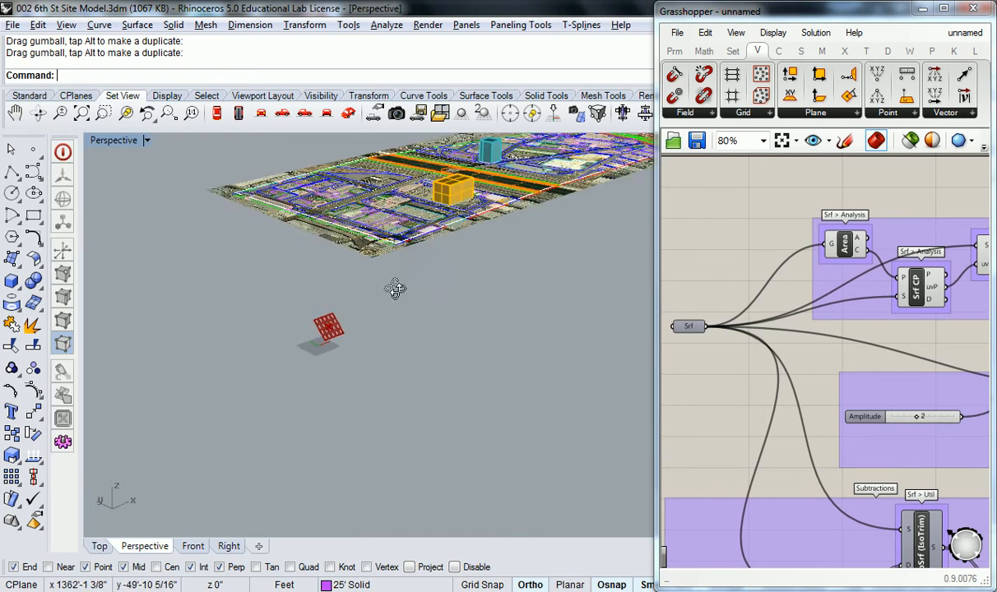
{"action": "scroll", "coordinate": [356, 239], "scroll_direction": "up", "scroll_amount": 1}
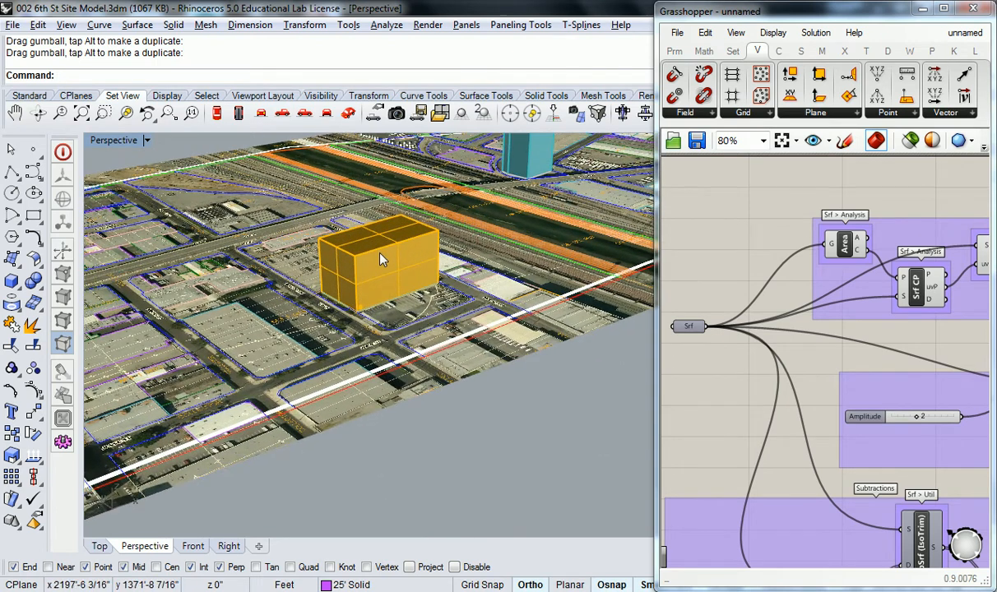
Select the orange building mass and zoom the Perspective view to the selection, with some of the surrounding site in view.
{"action": "left_click", "coordinate": [473, 350]}
{"action": "left_click", "coordinate": [391, 266]}
{"action": "type", "text": "zs"}
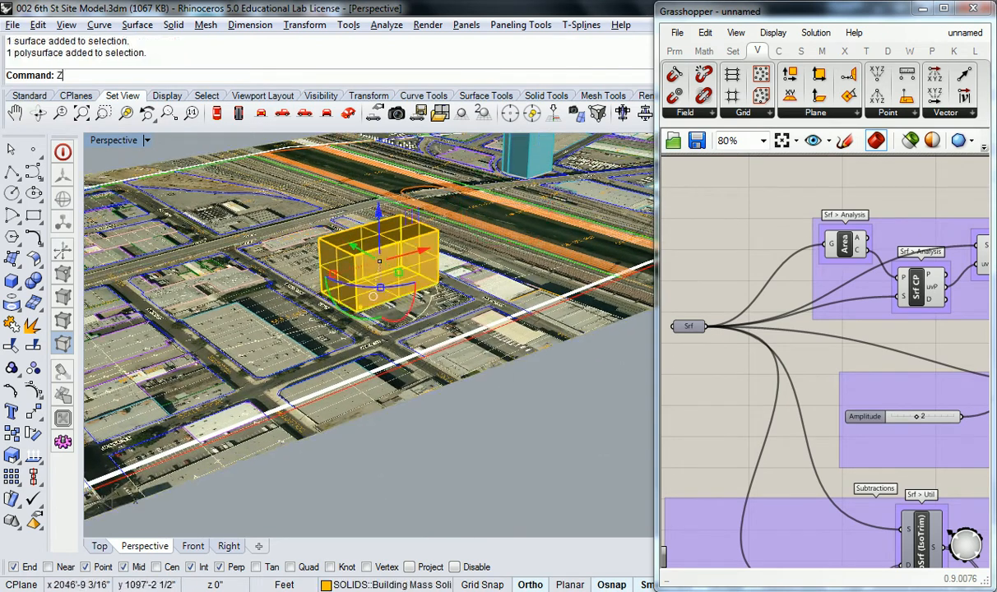
{"action": "key", "text": "Return"}
{"action": "scroll", "coordinate": [403, 271], "scroll_direction": "down", "scroll_amount": 3}
{"action": "scroll", "coordinate": [414, 275], "scroll_direction": "down", "scroll_amount": 1}
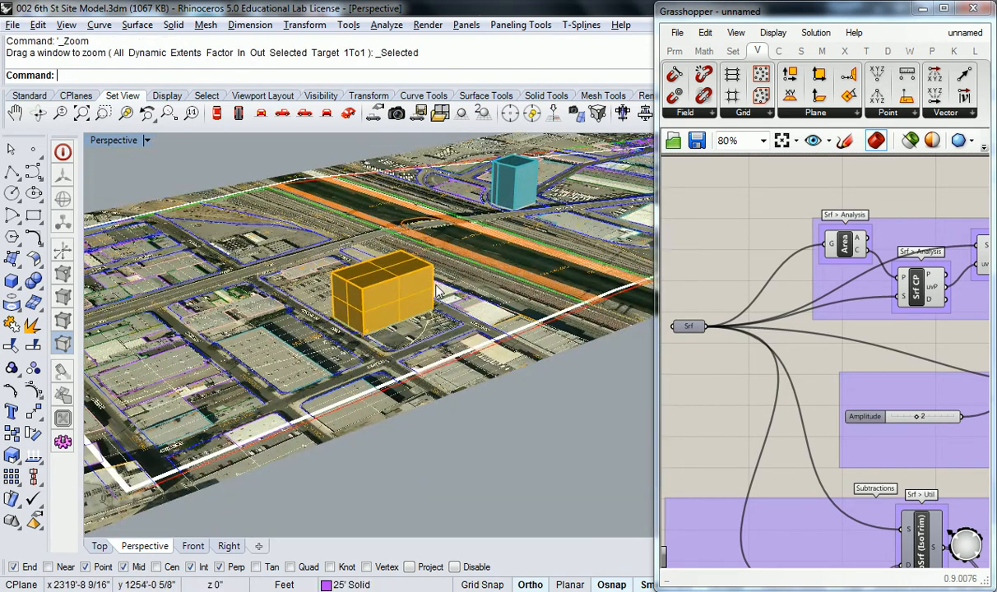
Examine the orange building mass and the surrounding site from above and closer up in the Perspective view.
{"action": "scroll", "coordinate": [434, 354], "scroll_direction": "down", "scroll_amount": 3}
{"action": "scroll", "coordinate": [434, 354], "scroll_direction": "down", "scroll_amount": 3}
{"action": "scroll", "coordinate": [391, 372], "scroll_direction": "up", "scroll_amount": 4}
{"action": "scroll", "coordinate": [429, 401], "scroll_direction": "up", "scroll_amount": 2}
{"action": "scroll", "coordinate": [392, 328], "scroll_direction": "down", "scroll_amount": 2}
{"action": "right_click_drag", "start_coordinate": [401, 297], "coordinate": [413, 395]}
{"action": "scroll", "coordinate": [362, 377], "scroll_direction": "down", "scroll_amount": 5}
{"action": "scroll", "coordinate": [452, 296], "scroll_direction": "up", "scroll_amount": 5}
{"action": "scroll", "coordinate": [428, 308], "scroll_direction": "up", "scroll_amount": 4}
{"action": "right_click_drag", "start_coordinate": [383, 338], "coordinate": [378, 299], "text": "shift"}
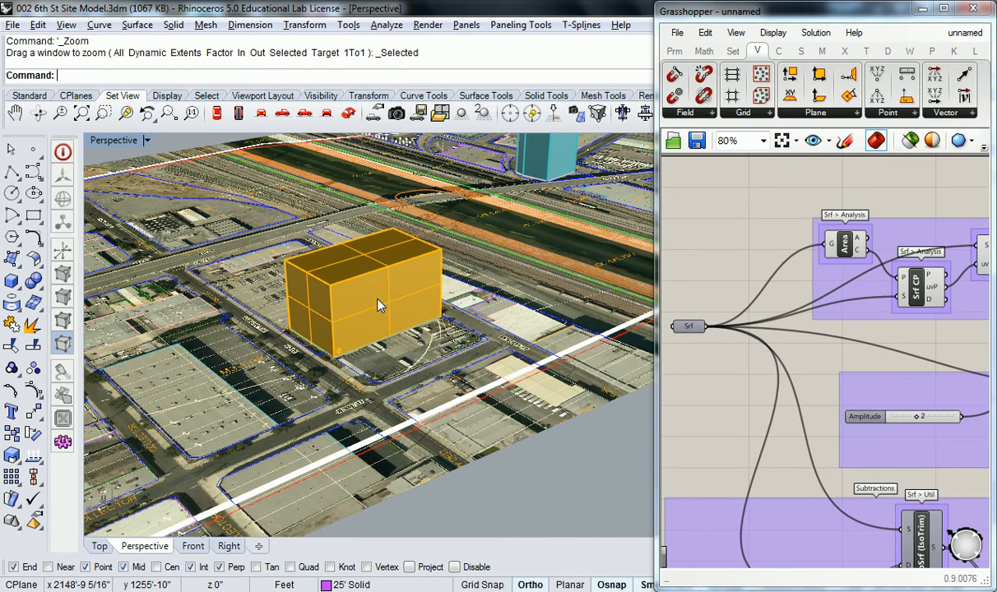
Clear the referenced values from the Srf surface parameter in the Grasshopper definition.
{"action": "left_click", "coordinate": [689, 328]}
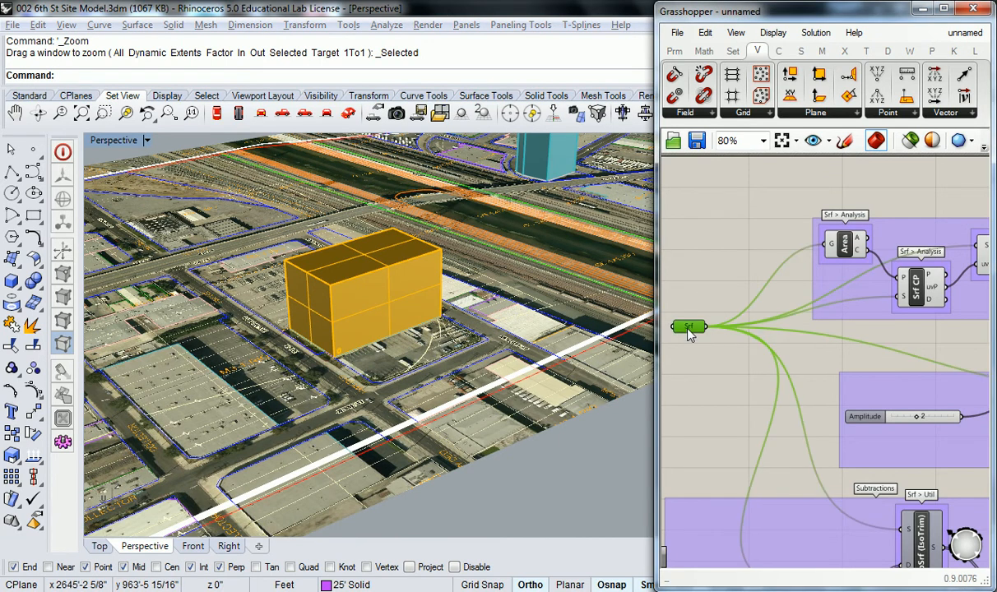
{"action": "right_click", "coordinate": [689, 328]}
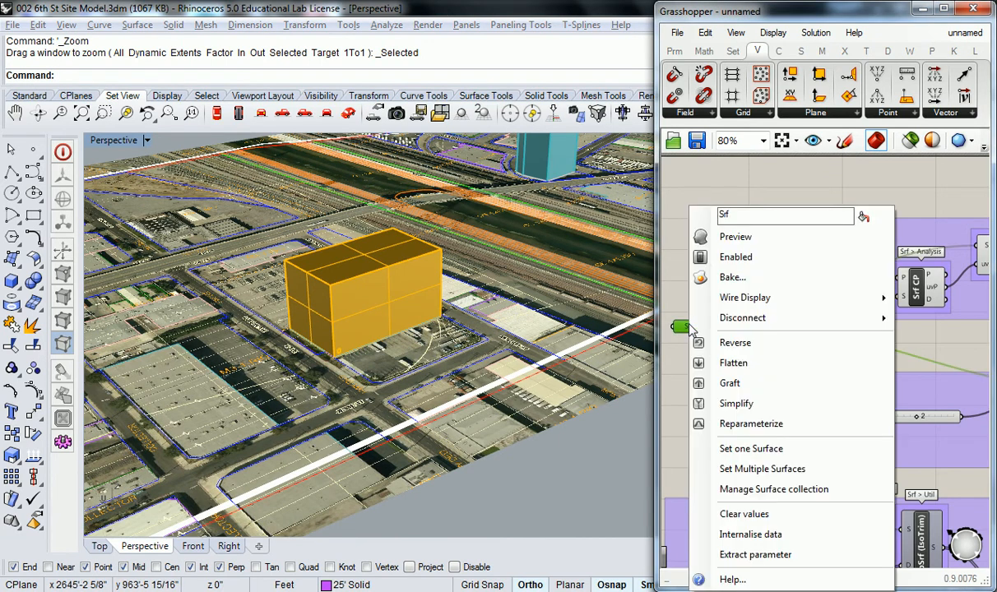
{"action": "left_click", "coordinate": [750, 516]}
{"action": "right_click_drag", "start_coordinate": [677, 241], "coordinate": [752, 228]}
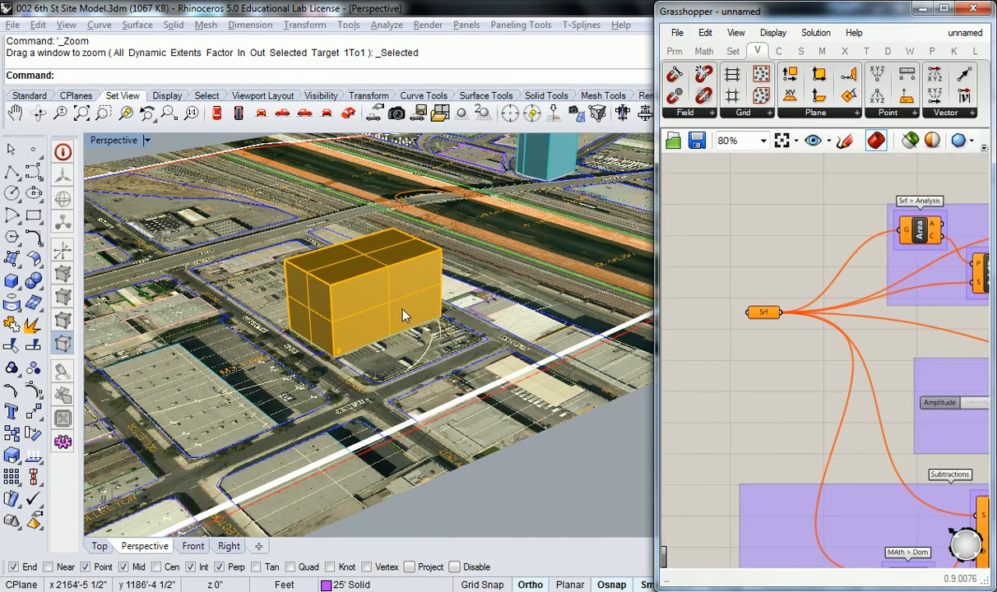
Join the small rectangular surface near the orange mass's lower corner to the building mass polysurface.
{"action": "scroll", "coordinate": [356, 334], "scroll_direction": "up", "scroll_amount": 3}
{"action": "left_click", "coordinate": [356, 338]}
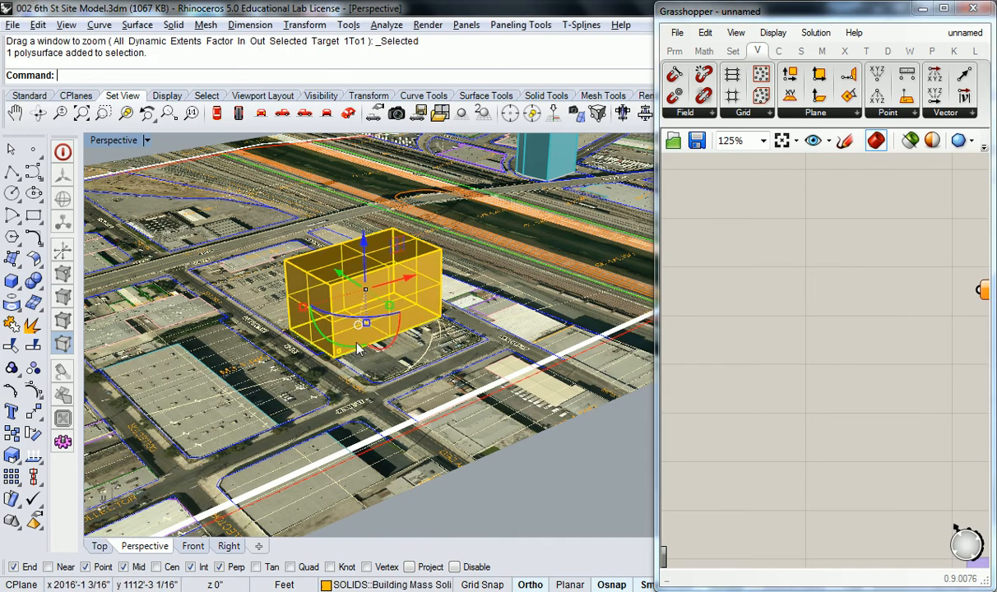
{"action": "key", "text": "Return"}
{"action": "scroll", "coordinate": [458, 338], "scroll_direction": "down", "scroll_amount": 6}
{"action": "right_click_drag", "start_coordinate": [371, 349], "coordinate": [317, 362]}
{"action": "scroll", "coordinate": [338, 373], "scroll_direction": "up", "scroll_amount": 7}
{"action": "key", "text": "Escape"}
{"action": "scroll", "coordinate": [338, 370], "scroll_direction": "up", "scroll_amount": 6}
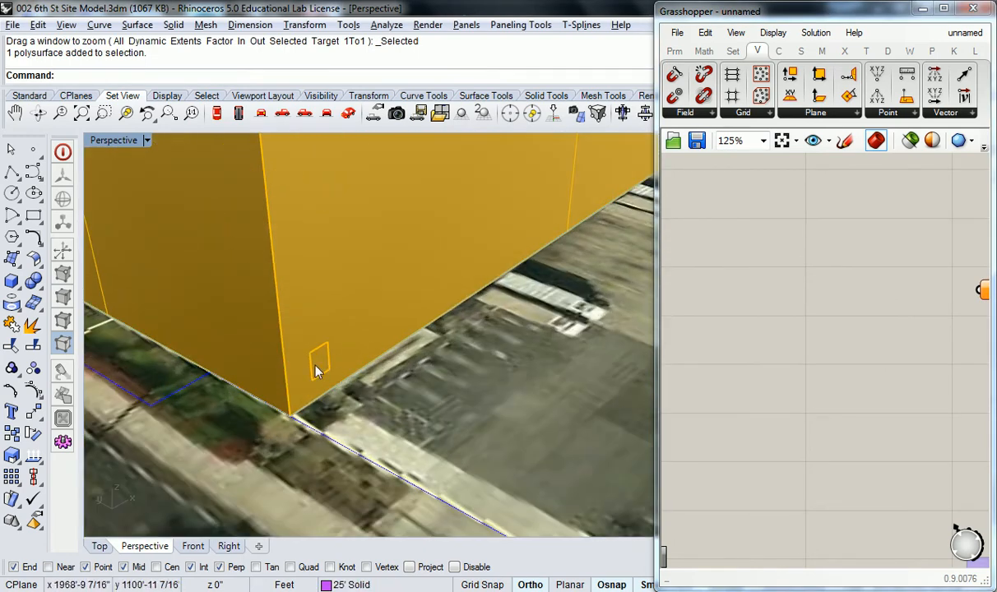
{"action": "left_click", "coordinate": [314, 368]}
{"action": "left_click", "coordinate": [368, 334]}
{"action": "type", "text": "join"}
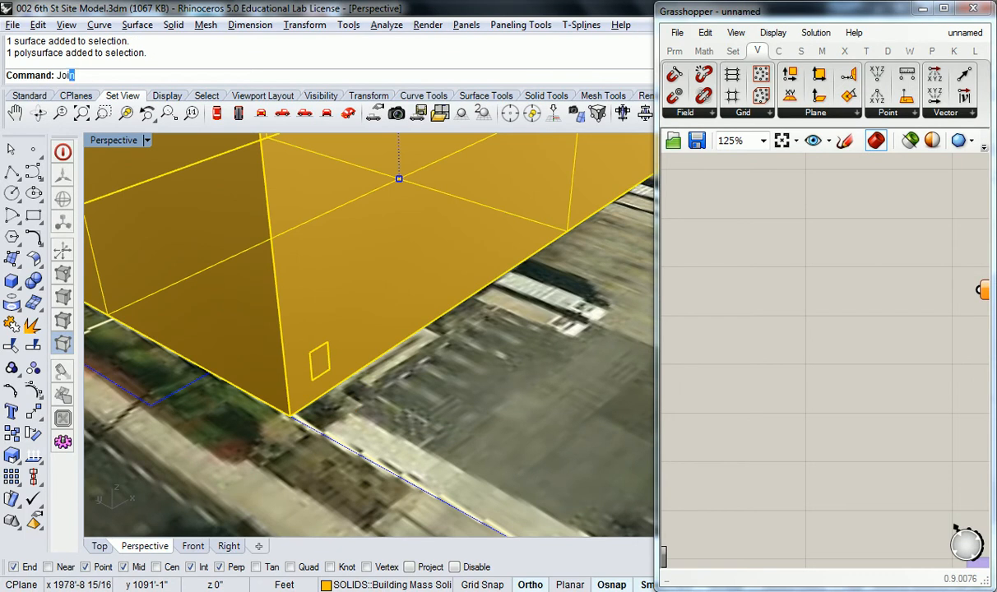
{"action": "key", "text": "Return"}
Merge all coplanar faces of the joined building mass with MergeAllFaces.
{"action": "left_click", "coordinate": [298, 381]}
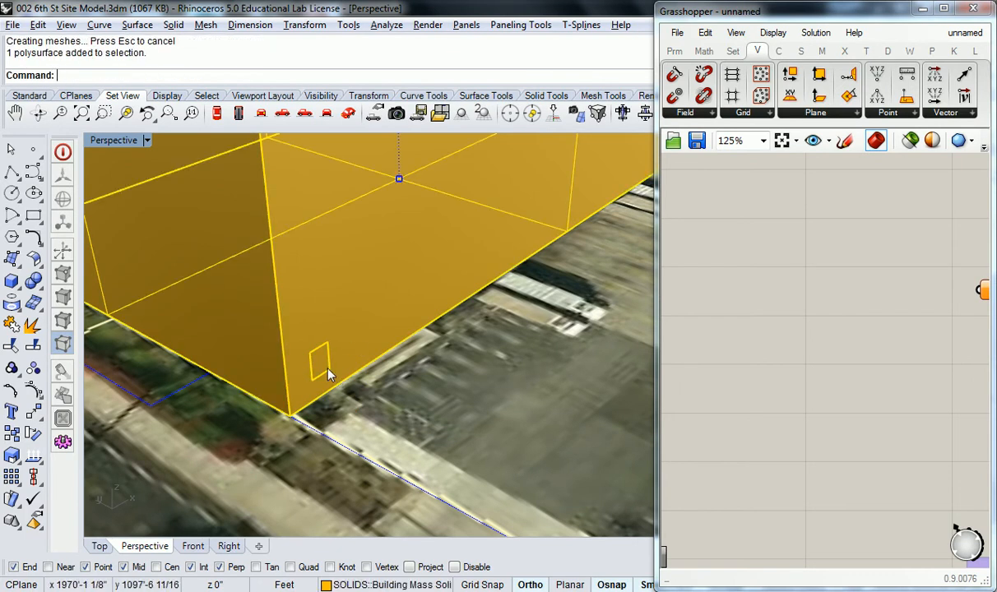
{"action": "type", "text": "MergeAllFaces"}
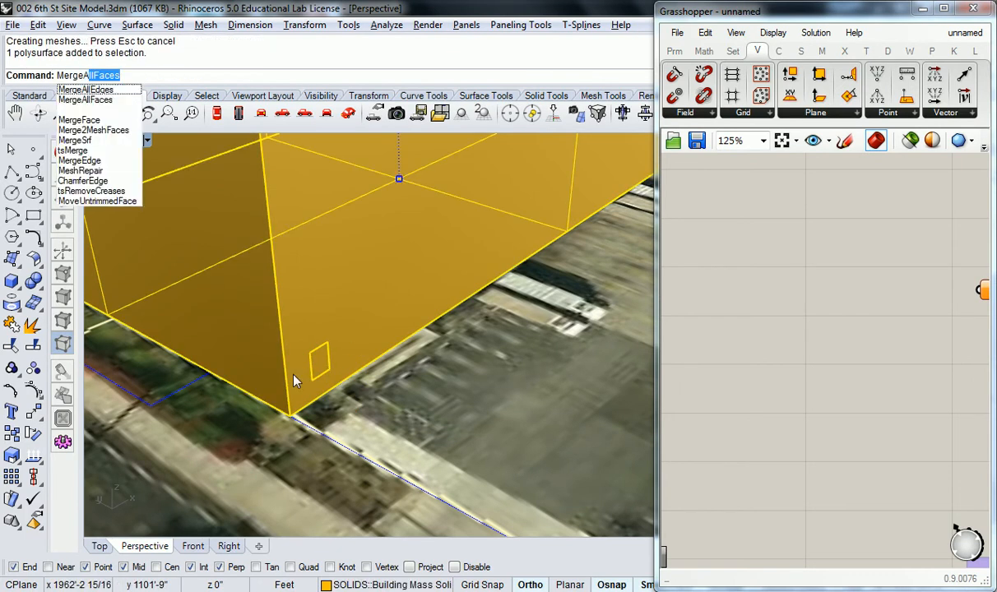
{"action": "key", "text": "Return"}
Try to reference the joined orange building mass in the Srf parameter with Set Multiple Surfaces.
{"action": "scroll", "coordinate": [296, 331], "scroll_direction": "down", "scroll_amount": 8}
{"action": "right_click_drag", "start_coordinate": [273, 293], "coordinate": [286, 251]}
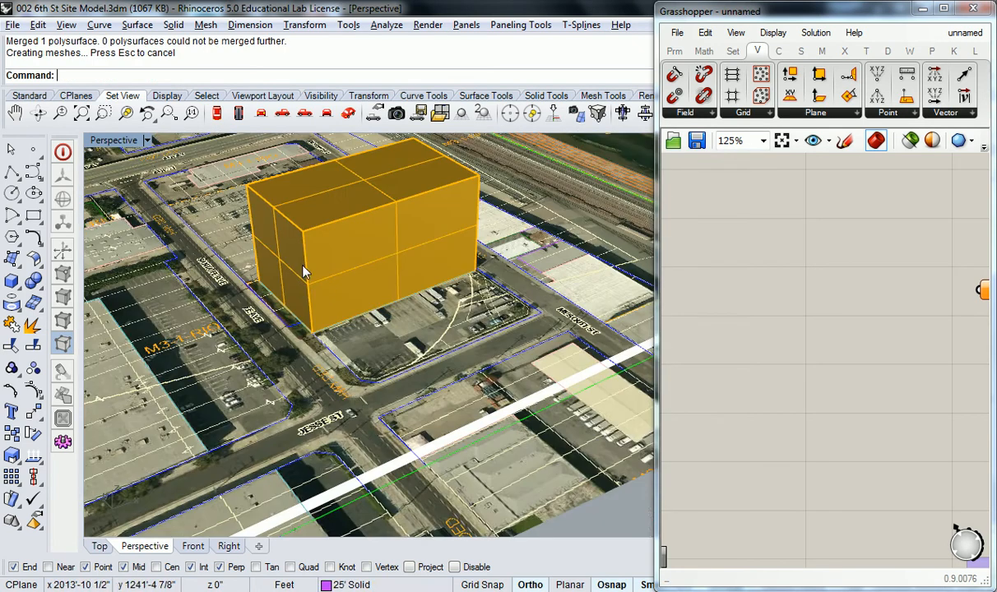
{"action": "scroll", "coordinate": [887, 277], "scroll_direction": "down", "scroll_amount": 4}
{"action": "scroll", "coordinate": [848, 323], "scroll_direction": "up", "scroll_amount": 2}
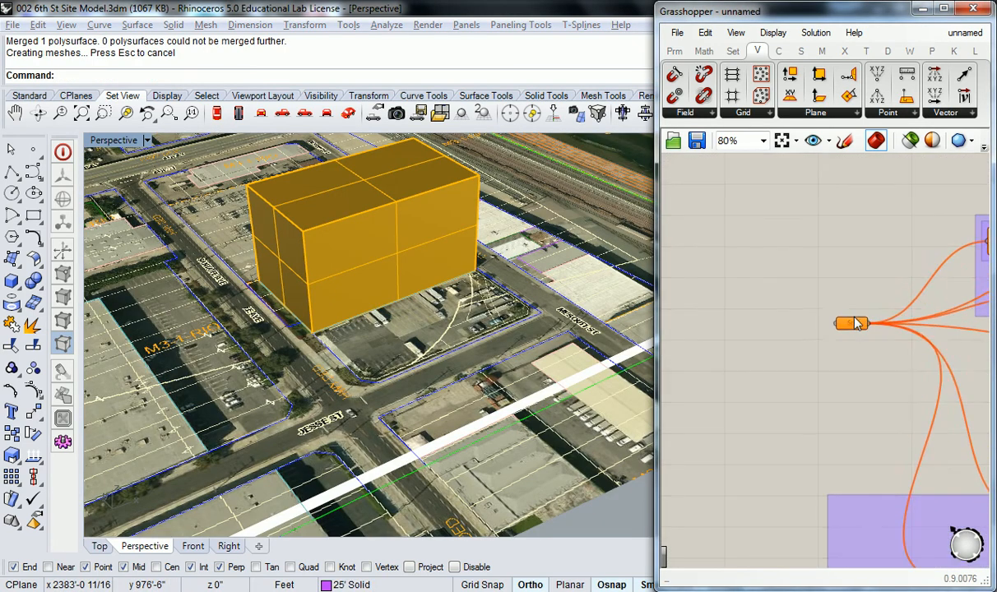
{"action": "right_click", "coordinate": [852, 323]}
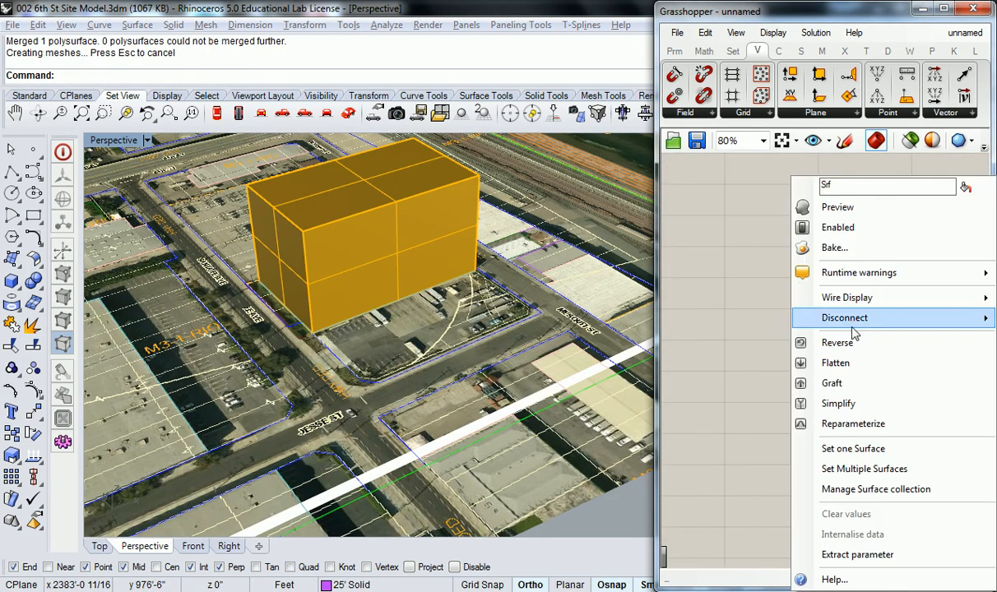
{"action": "left_click", "coordinate": [864, 475]}
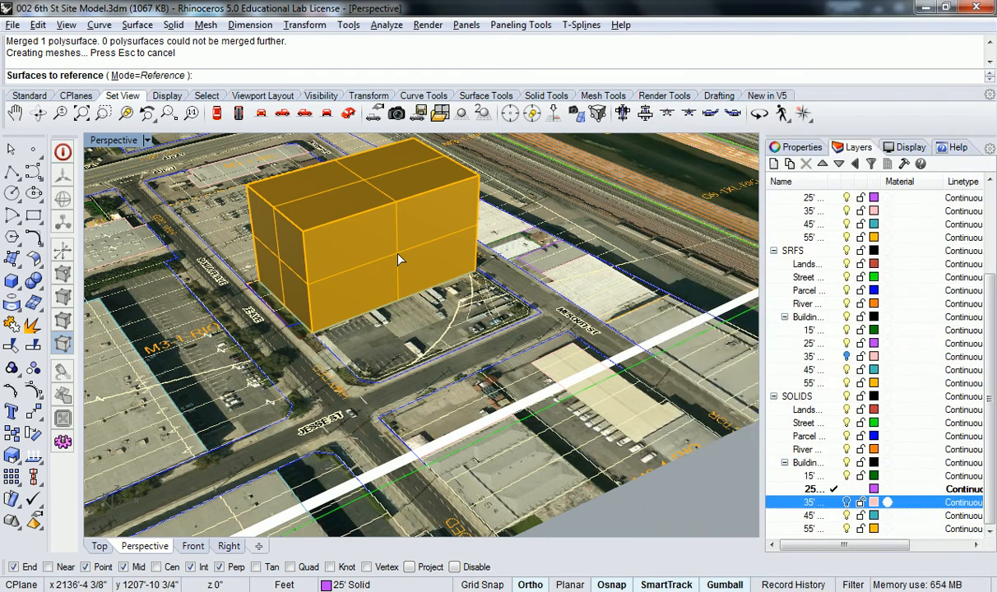
{"action": "left_click", "coordinate": [378, 242]}
{"action": "right_click_drag", "start_coordinate": [294, 269], "coordinate": [424, 348]}
{"action": "key", "text": "Return"}
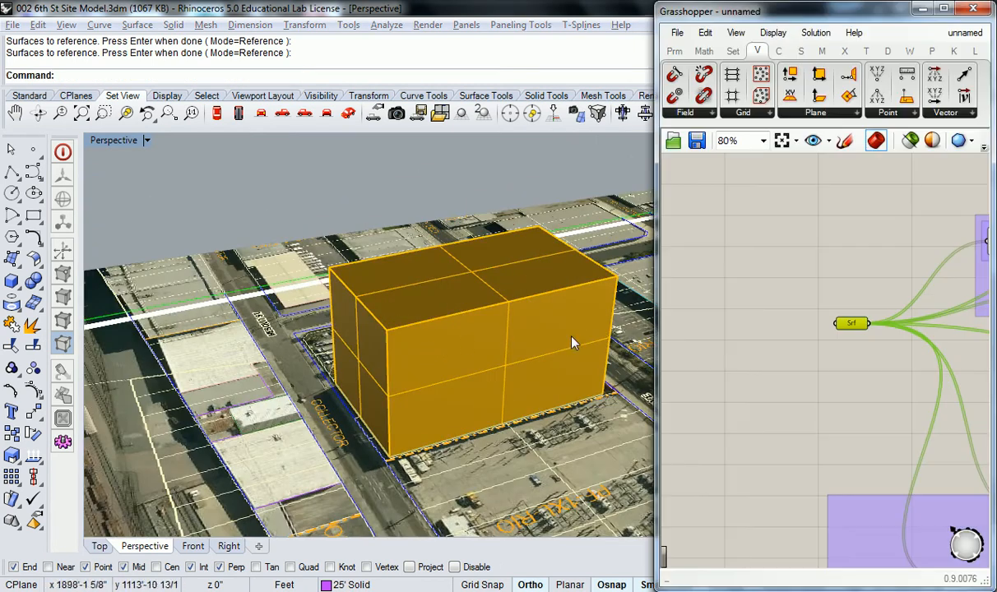
Inspect the warning on the Srf surface parameter.
{"action": "left_click", "coordinate": [786, 333]}
{"action": "scroll", "coordinate": [777, 330], "scroll_direction": "down", "scroll_amount": 3}
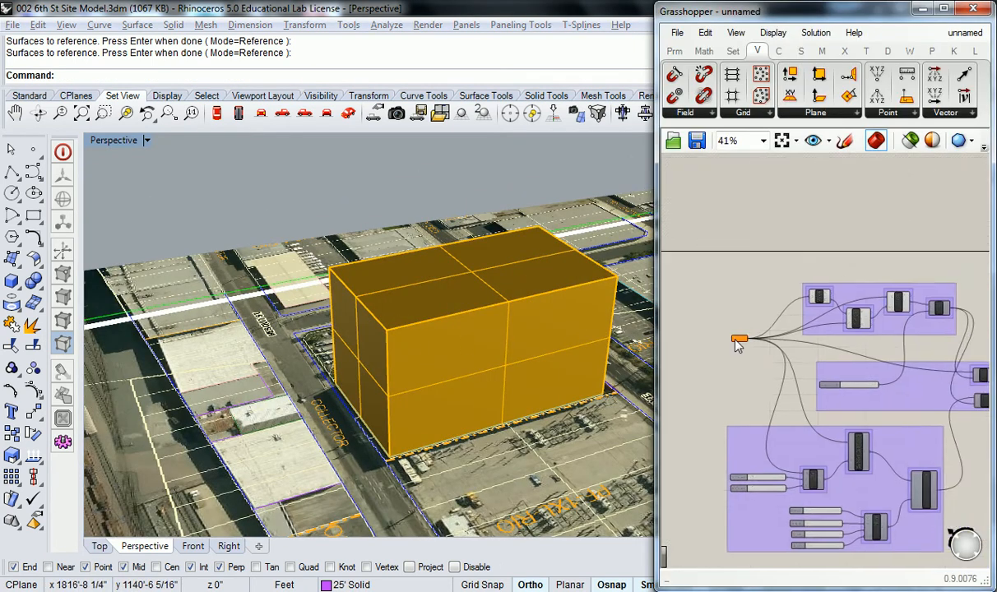
{"action": "scroll", "coordinate": [744, 335], "scroll_direction": "up", "scroll_amount": 5}
{"action": "mouse_move", "coordinate": [768, 329]}
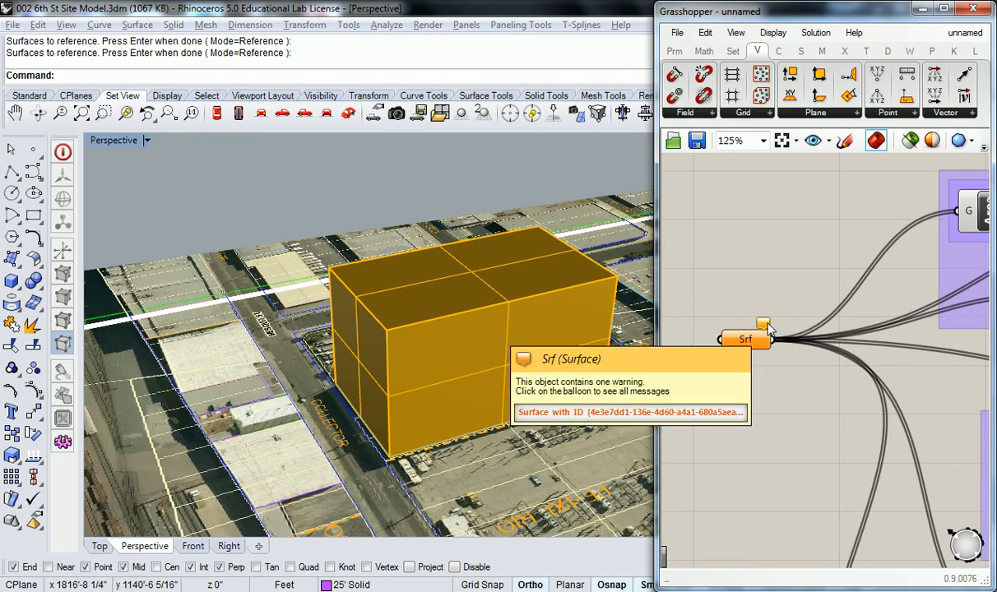
Explode the orange building mass polysurface into separate surfaces.
{"action": "left_click", "coordinate": [488, 332]}
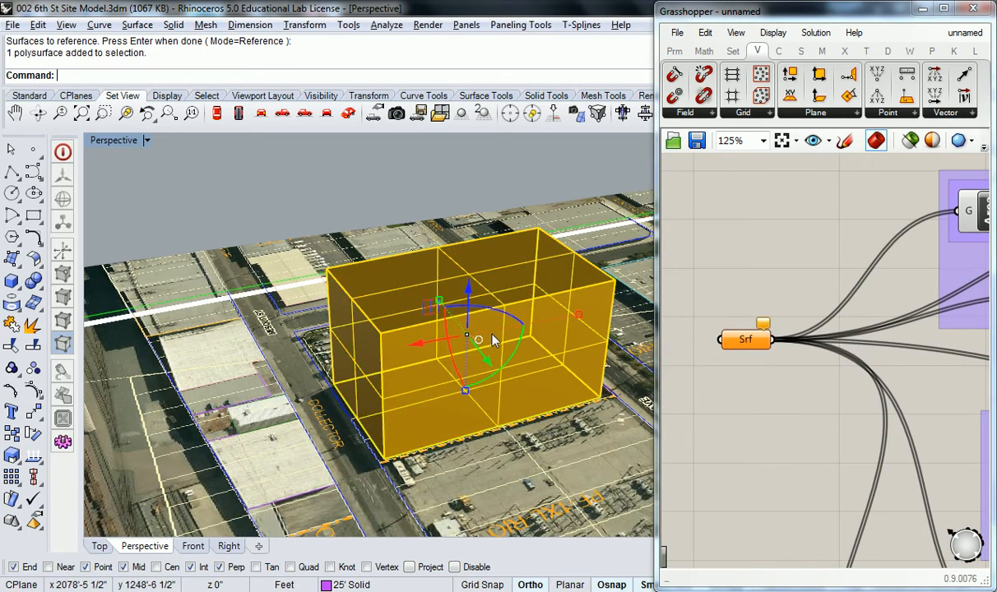
{"action": "key", "text": "Up"}
{"action": "type", "text": "Explode"}
{"action": "key", "text": "Return"}
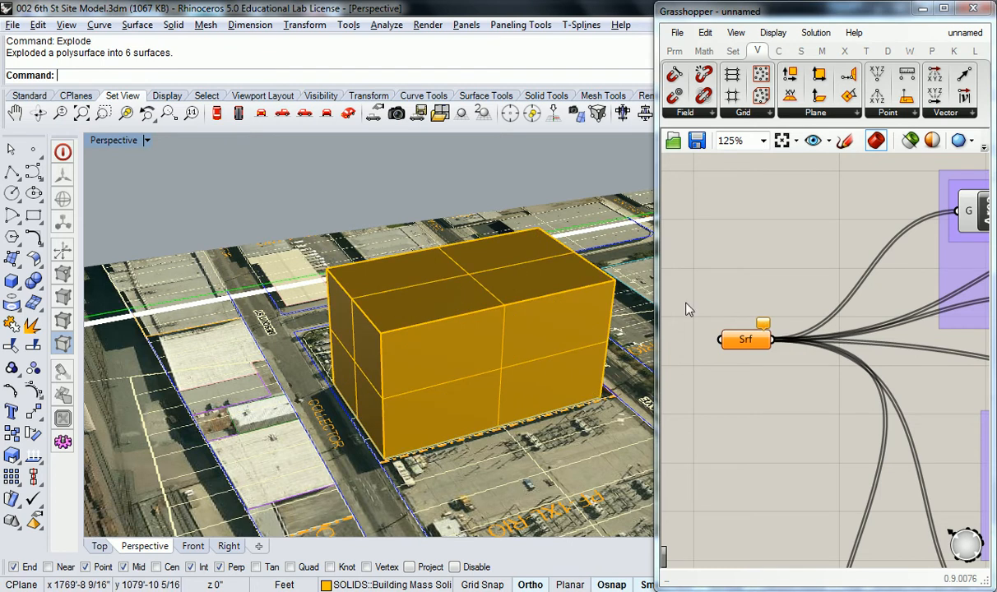
Reference the four side walls of the orange building mass as multiple surfaces in the Srf parameter.
{"action": "right_click", "coordinate": [747, 344]}
{"action": "left_click", "coordinate": [782, 447]}
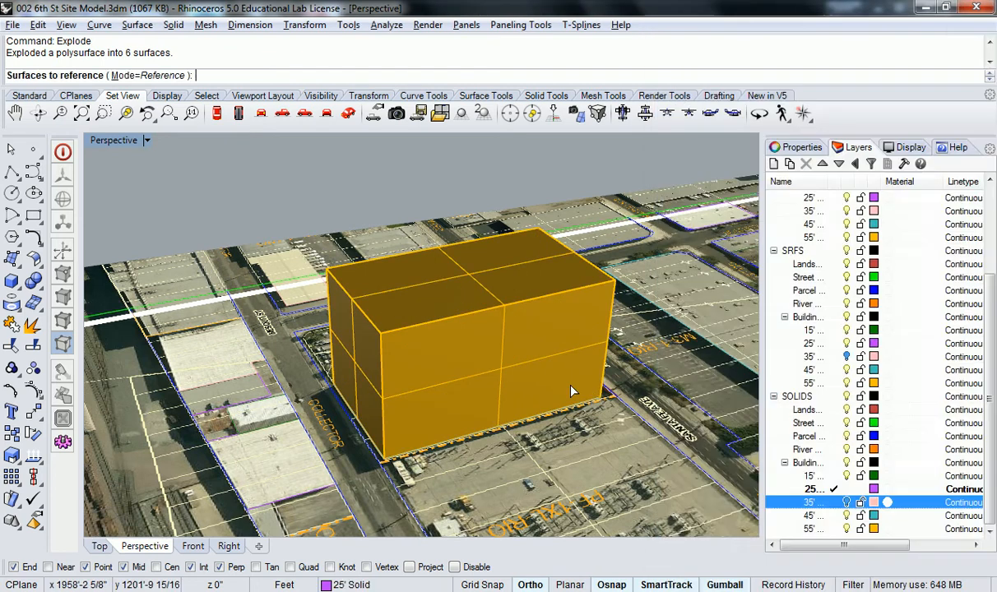
{"action": "right_click_drag", "start_coordinate": [356, 367], "coordinate": [568, 370]}
{"action": "right_click_drag", "start_coordinate": [468, 256], "coordinate": [570, 339]}
{"action": "left_click", "coordinate": [409, 457]}
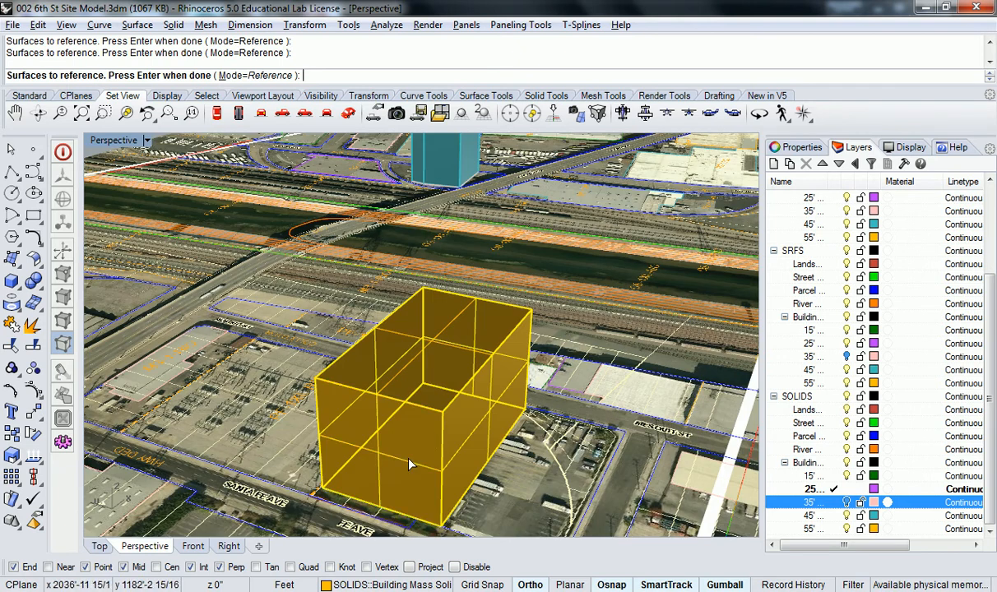
{"action": "key", "text": "Return"}
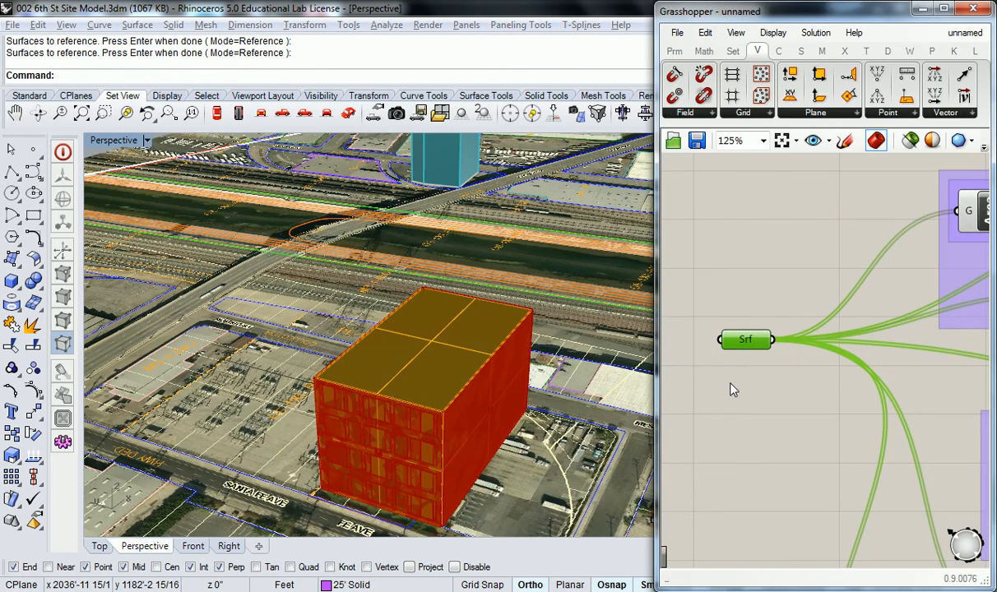
Examine the panel extrusions previewed on the building mass's side walls from several angles.
{"action": "left_click", "coordinate": [731, 383]}
{"action": "right_click_drag", "start_coordinate": [474, 420], "coordinate": [500, 329]}
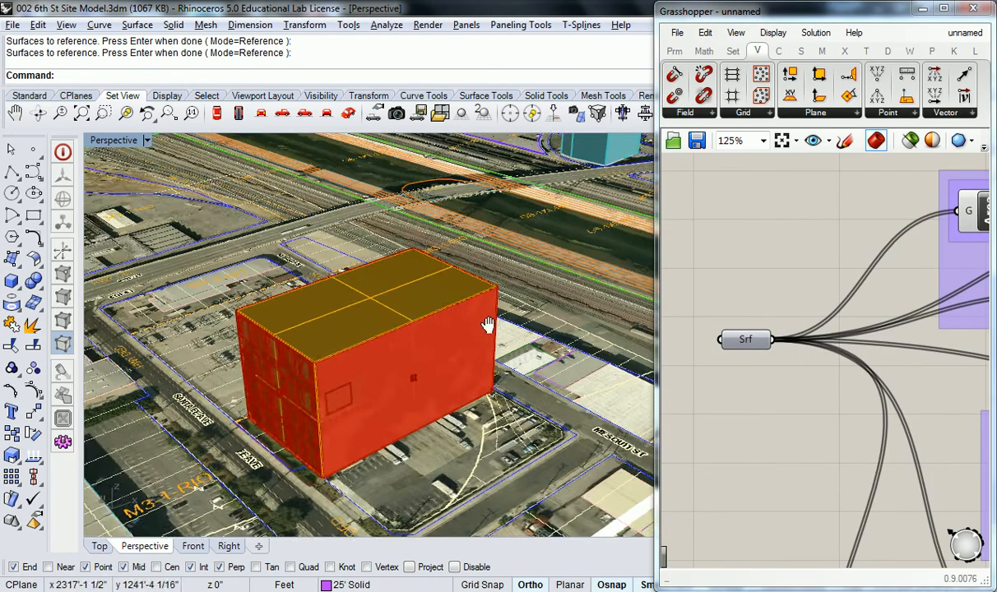
{"action": "scroll", "coordinate": [362, 404], "scroll_direction": "up", "scroll_amount": 6}
{"action": "right_click_drag", "start_coordinate": [288, 423], "coordinate": [395, 308]}
{"action": "scroll", "coordinate": [724, 279], "scroll_direction": "down", "scroll_amount": 5}
{"action": "scroll", "coordinate": [771, 283], "scroll_direction": "up", "scroll_amount": 4}
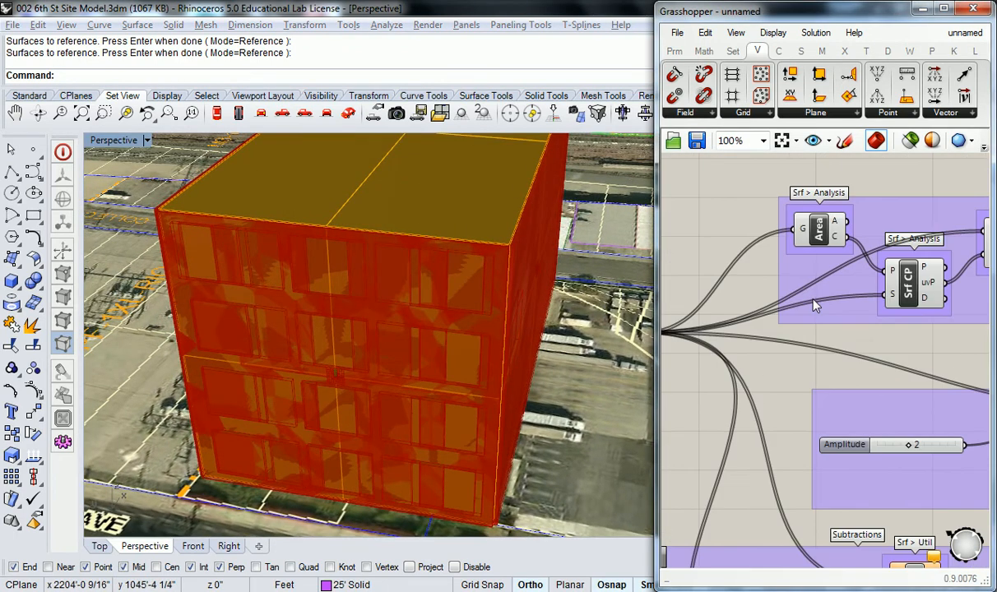
Flatten the surface output of the first SubSrf (IsoTrim) component in the Subtractions group.
{"action": "scroll", "coordinate": [756, 311], "scroll_direction": "down", "scroll_amount": 3}
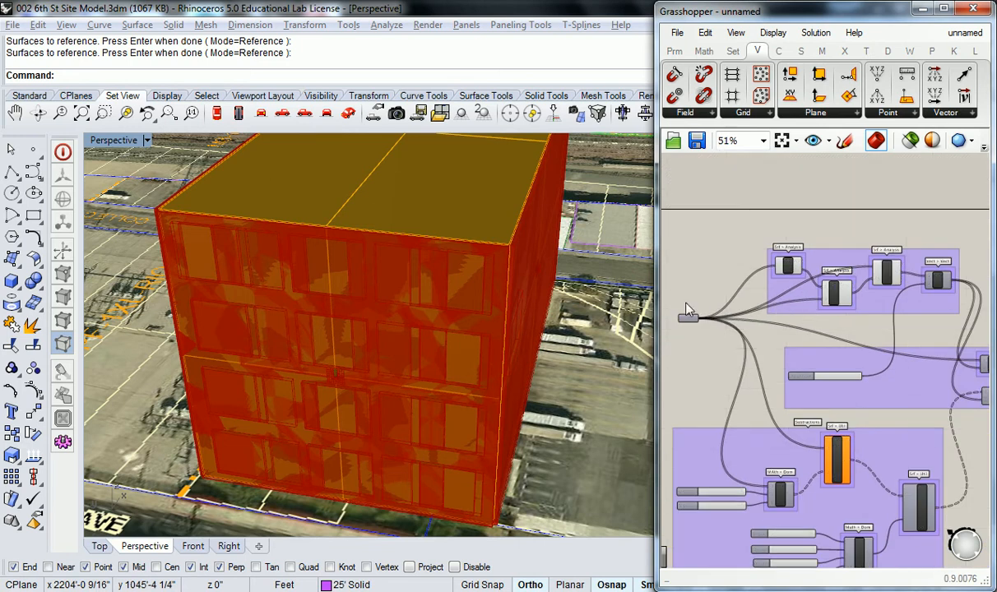
{"action": "right_click_drag", "start_coordinate": [796, 340], "coordinate": [777, 334]}
{"action": "scroll", "coordinate": [791, 484], "scroll_direction": "up", "scroll_amount": 3}
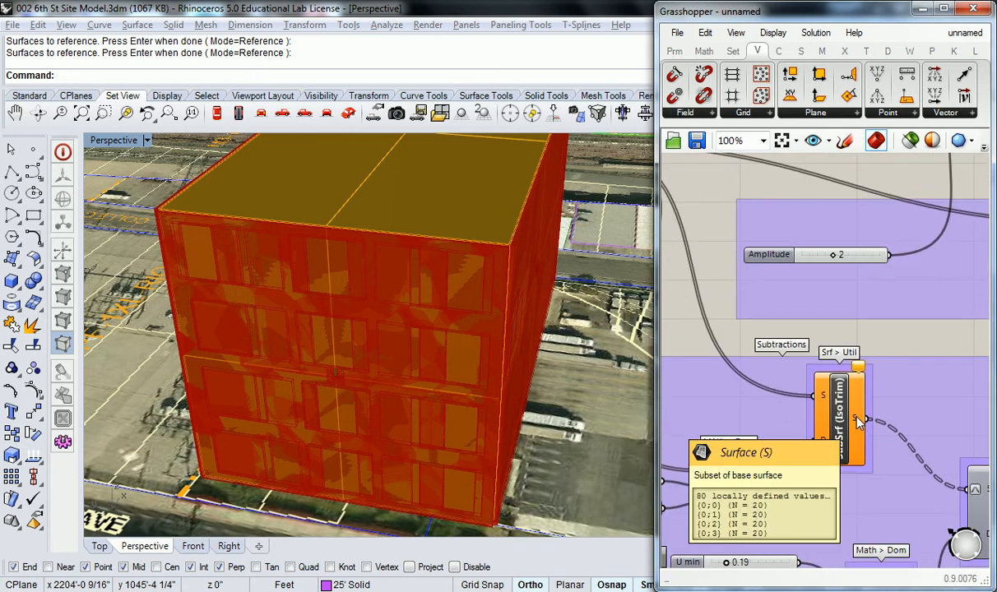
{"action": "right_click", "coordinate": [856, 419]}
{"action": "left_click", "coordinate": [889, 494]}
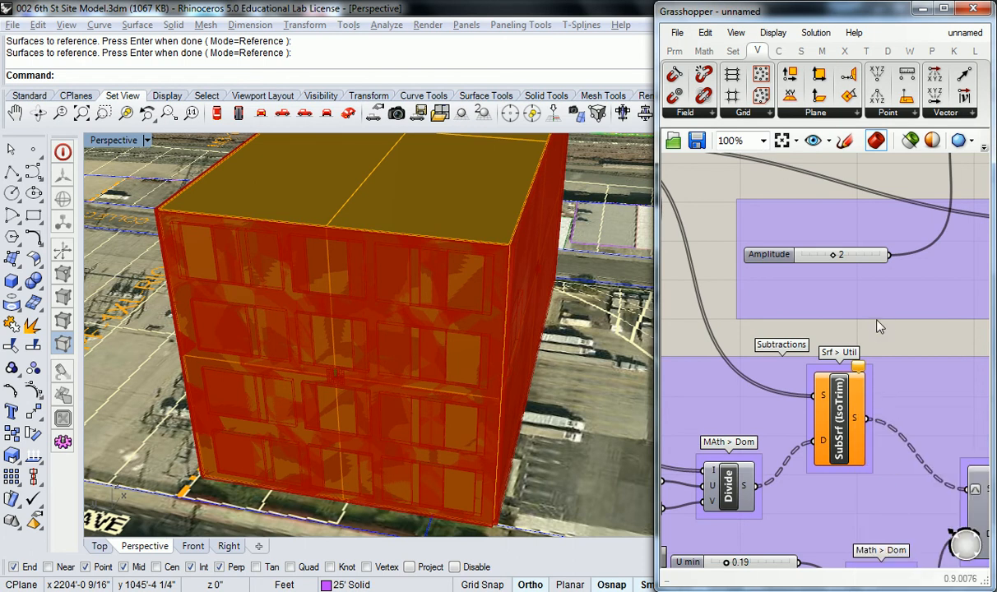
Check the panels on the building's end wall and flatten the S output of the Divide domain component.
{"action": "scroll", "coordinate": [322, 278], "scroll_direction": "up", "scroll_amount": 5}
{"action": "right_click_drag", "start_coordinate": [322, 278], "coordinate": [500, 311]}
{"action": "right_click_drag", "start_coordinate": [367, 329], "coordinate": [469, 309]}
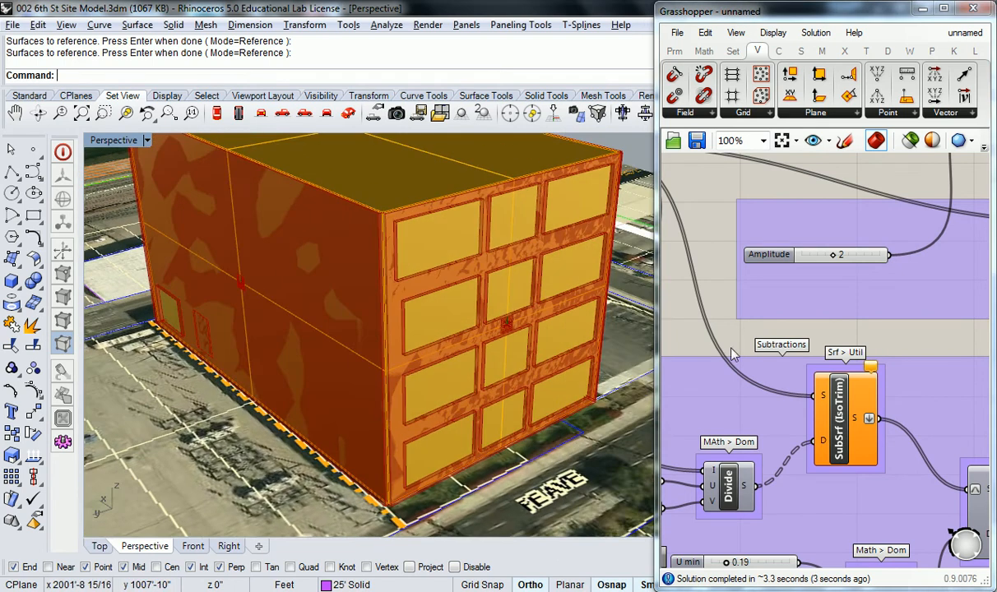
{"action": "scroll", "coordinate": [822, 330], "scroll_direction": "down", "scroll_amount": 2}
{"action": "scroll", "coordinate": [700, 423], "scroll_direction": "down", "scroll_amount": 1}
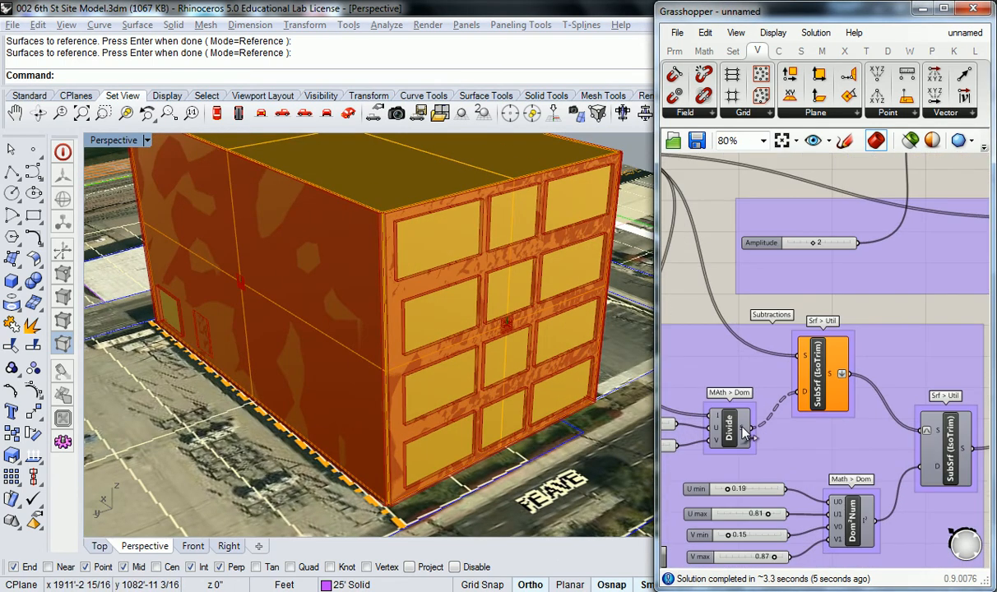
{"action": "right_click", "coordinate": [742, 428]}
{"action": "left_click", "coordinate": [783, 492]}
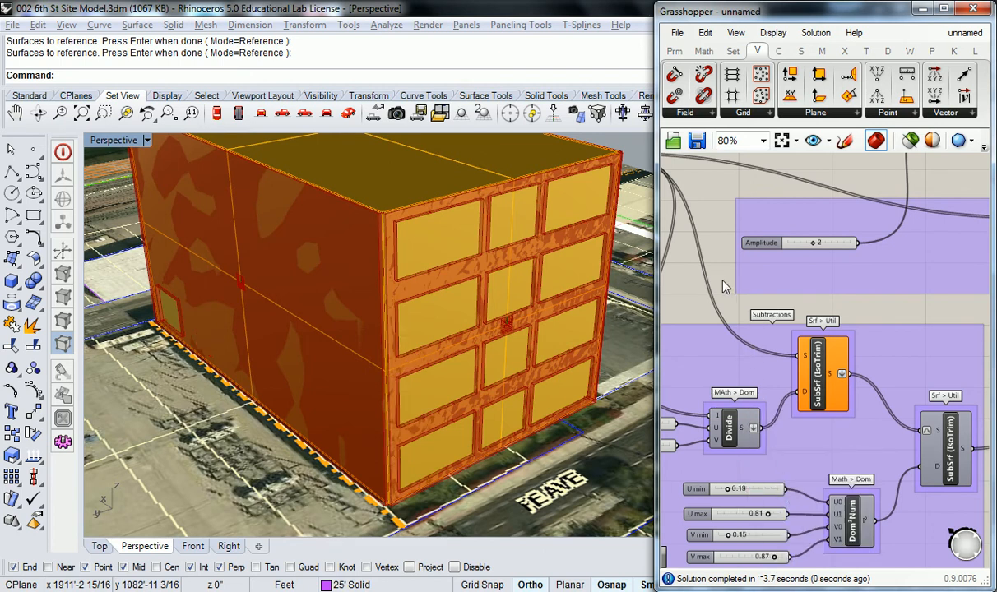
Inspect the warnings on the first SubSrf (IsoTrim) component and the data reaching its base surface input.
{"action": "scroll", "coordinate": [766, 337], "scroll_direction": "down", "scroll_amount": 4}
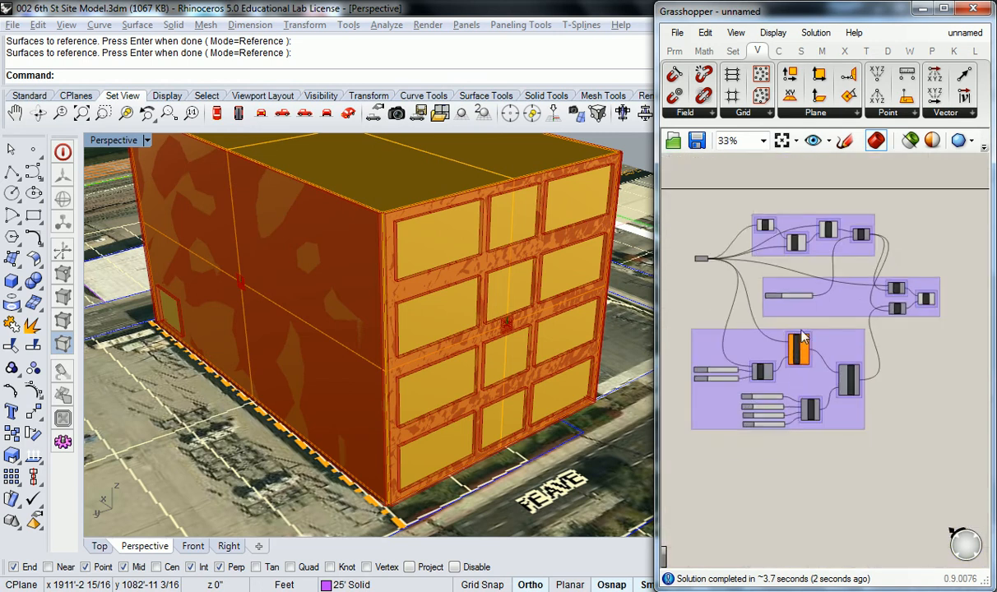
{"action": "scroll", "coordinate": [809, 409], "scroll_direction": "up", "scroll_amount": 5}
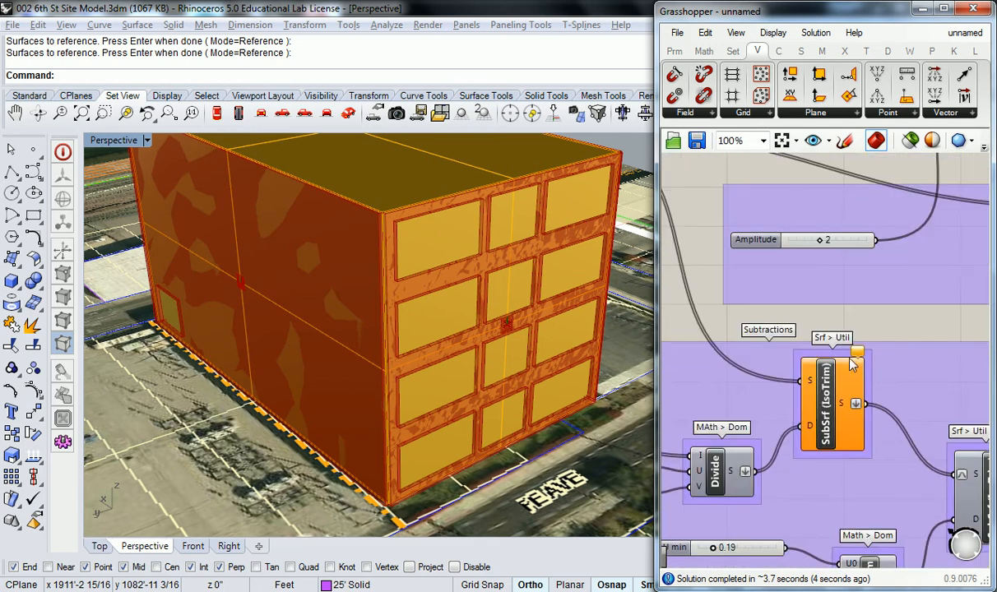
{"action": "mouse_move", "coordinate": [856, 356]}
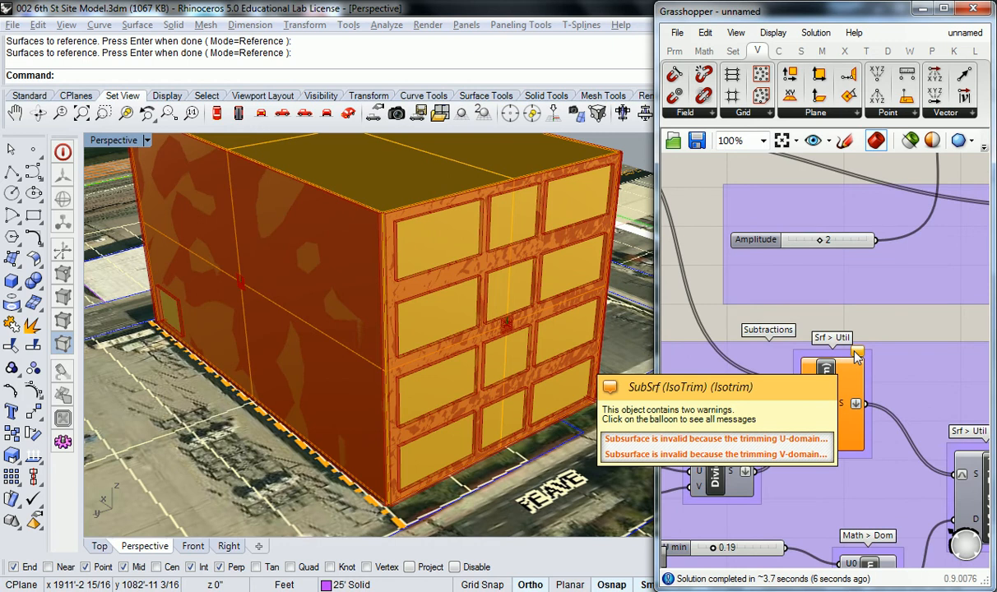
{"action": "right_click_drag", "start_coordinate": [705, 412], "coordinate": [780, 357]}
{"action": "scroll", "coordinate": [852, 321], "scroll_direction": "down", "scroll_amount": 1}
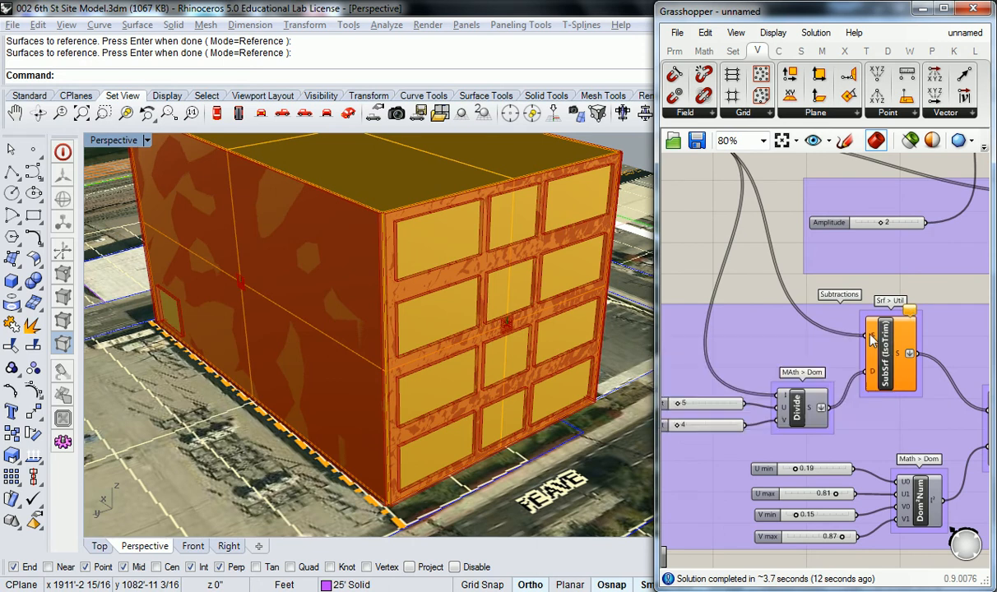
{"action": "mouse_move", "coordinate": [873, 341]}
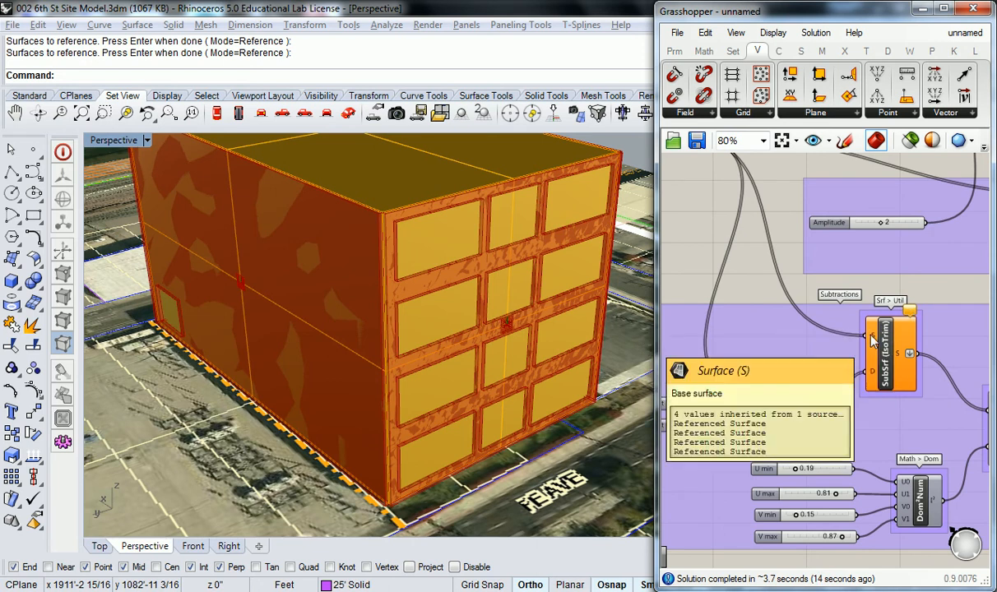
{"action": "right_click_drag", "start_coordinate": [874, 341], "coordinate": [860, 343]}
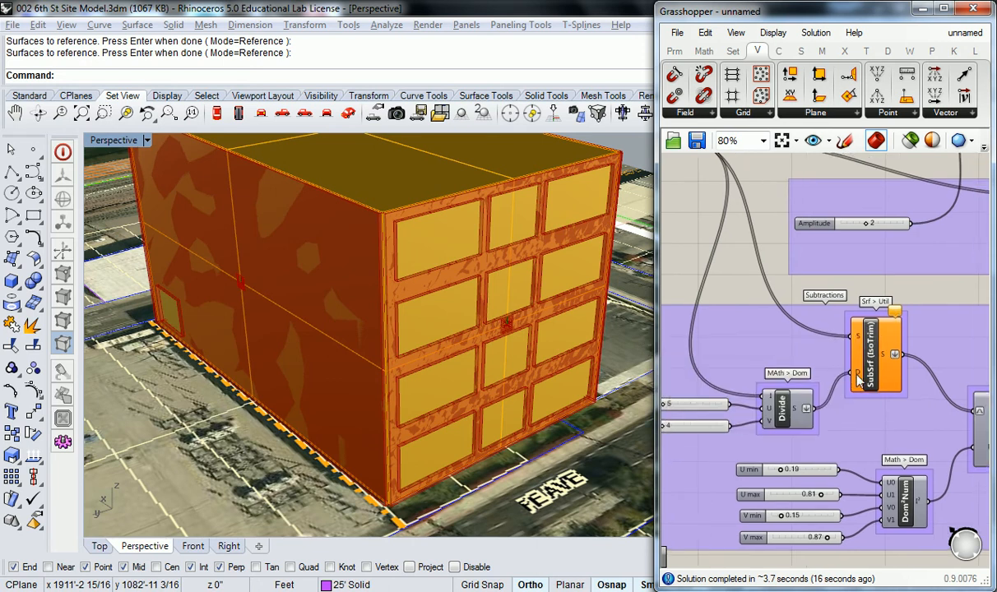
Inspect the values reaching the domain input of the first SubSrf component and view the panelled building from several sides.
{"action": "mouse_move", "coordinate": [858, 378]}
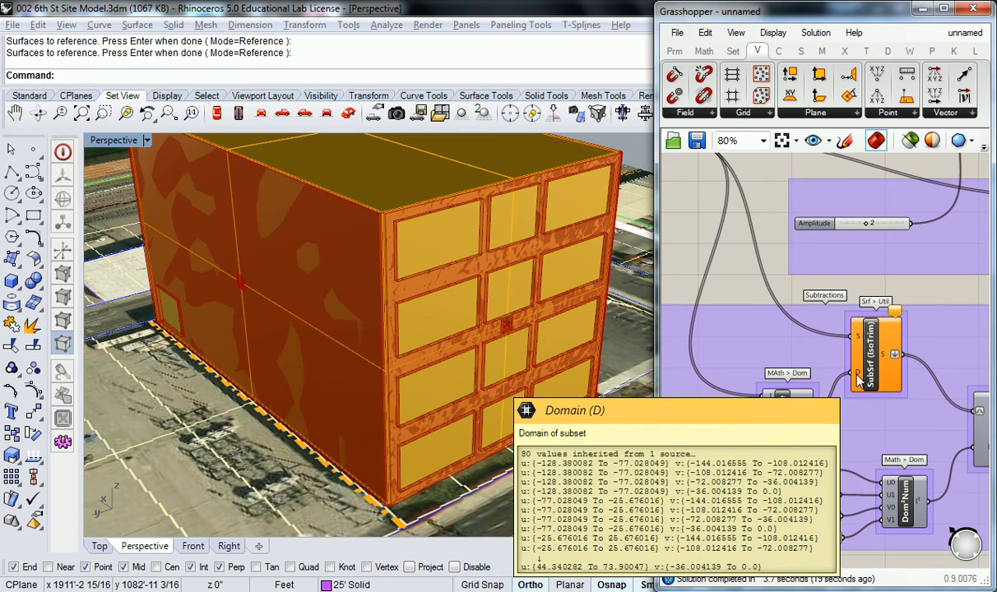
{"action": "right_click_drag", "start_coordinate": [780, 401], "coordinate": [836, 383]}
{"action": "right_click_drag", "start_coordinate": [254, 220], "coordinate": [416, 271]}
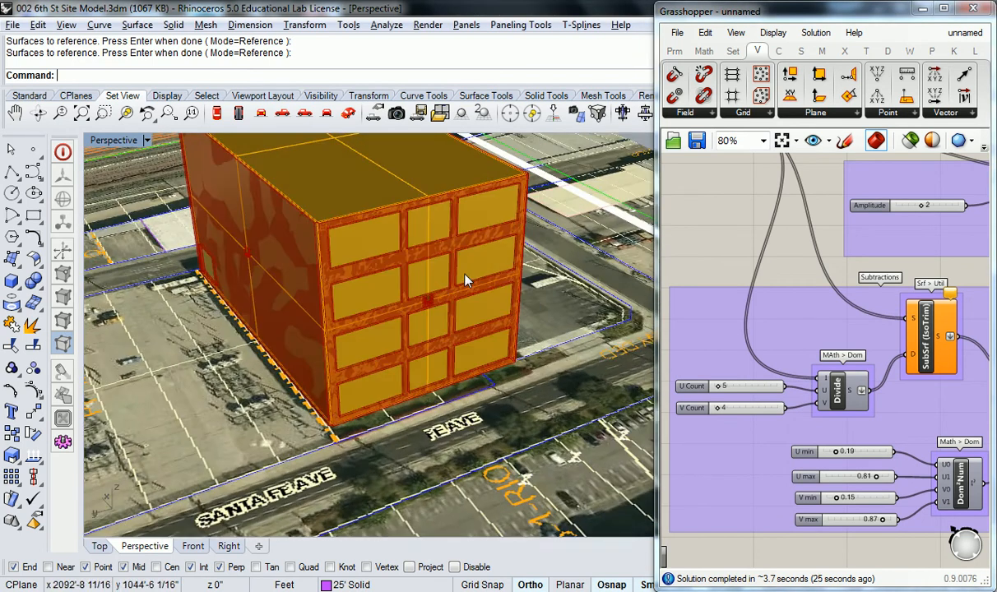
{"action": "scroll", "coordinate": [755, 238], "scroll_direction": "down", "scroll_amount": 3}
{"action": "right_click_drag", "start_coordinate": [613, 255], "coordinate": [350, 326]}
Minimize the Grasshopper window and undo the explode of the building mass.
{"action": "left_click", "coordinate": [347, 264]}
{"action": "key", "text": "Escape"}
{"action": "left_click", "coordinate": [922, 8]}
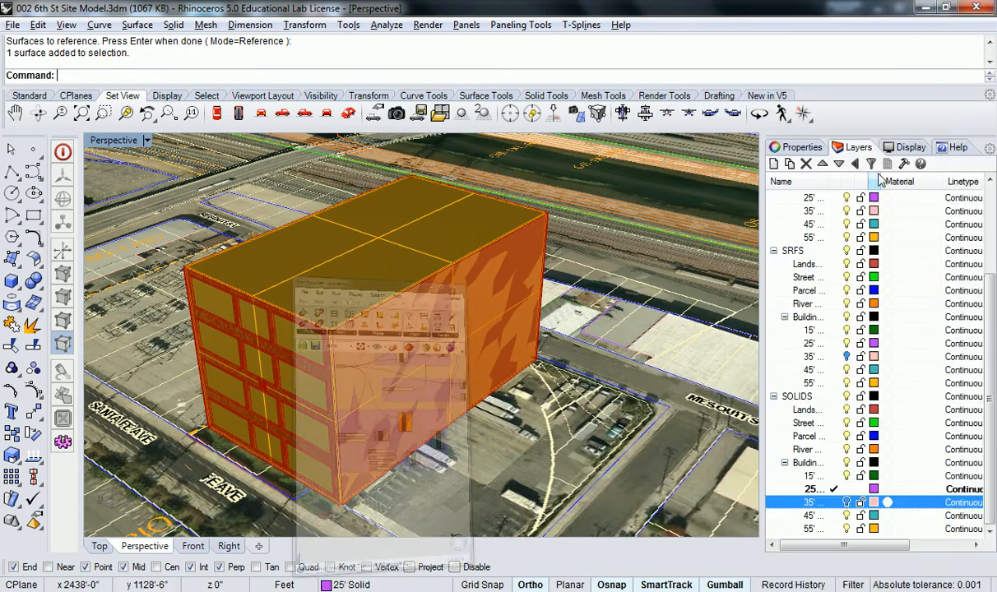
{"action": "mouse_move", "coordinate": [461, 321]}
{"action": "right_mouse_down"}
{"action": "mouse_move", "coordinate": [436, 318]}
{"action": "mouse_move", "coordinate": [417, 338]}
{"action": "mouse_move", "coordinate": [589, 307]}
{"action": "mouse_move", "coordinate": [472, 325]}
{"action": "right_mouse_up"}
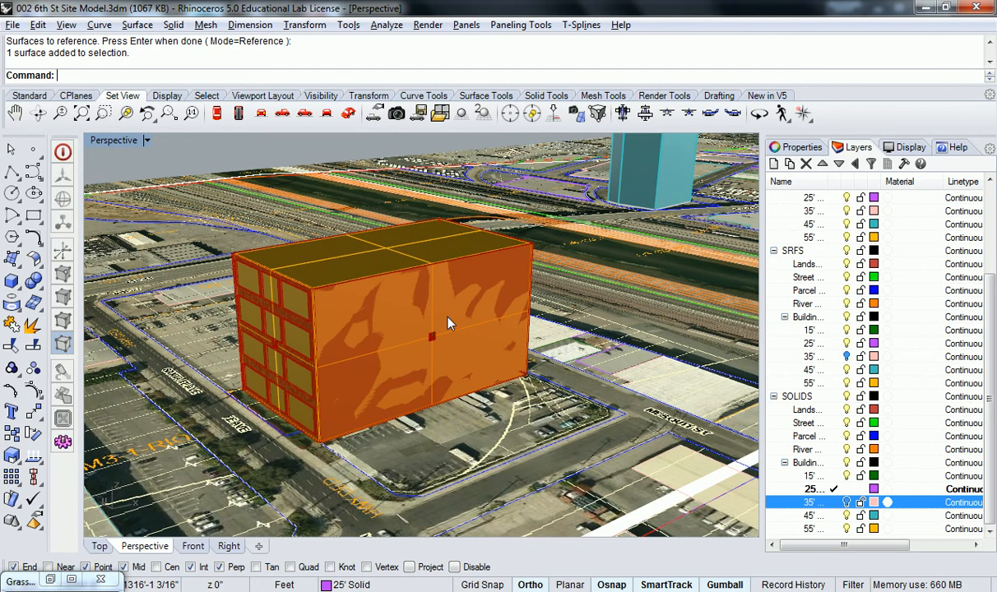
{"action": "key", "text": "ctrl+z"}
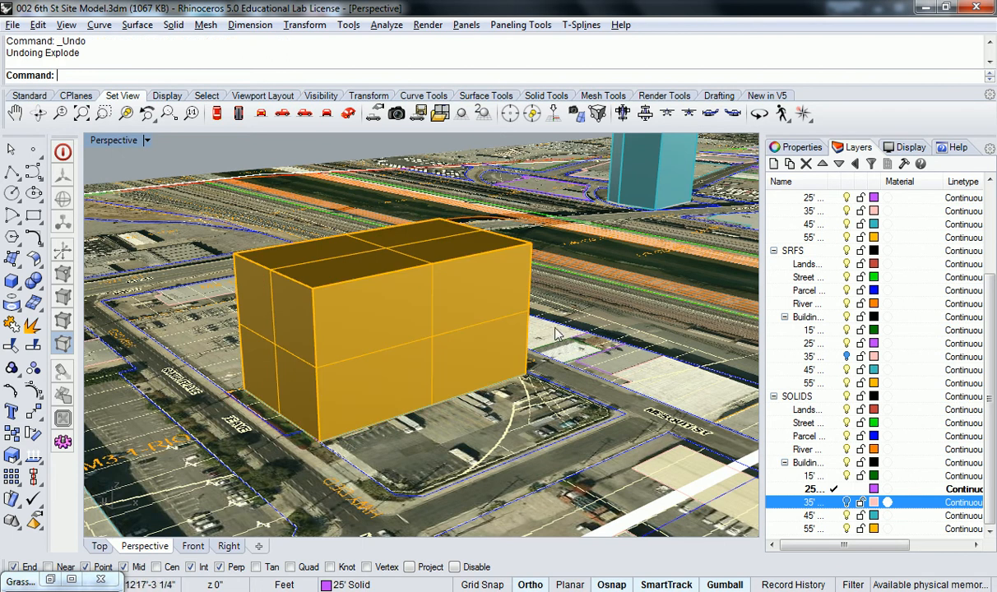
Restore the Grasshopper window and try to reference the unexploded building mass as one surface in the Srf parameter.
{"action": "left_click", "coordinate": [50, 580]}
{"action": "left_click", "coordinate": [356, 297]}
{"action": "key", "text": "Escape"}
{"action": "right_click_drag", "start_coordinate": [745, 185], "coordinate": [746, 272]}
{"action": "scroll", "coordinate": [746, 272], "scroll_direction": "up", "scroll_amount": 4}
{"action": "right_click", "coordinate": [747, 278]}
{"action": "left_click", "coordinate": [823, 448]}
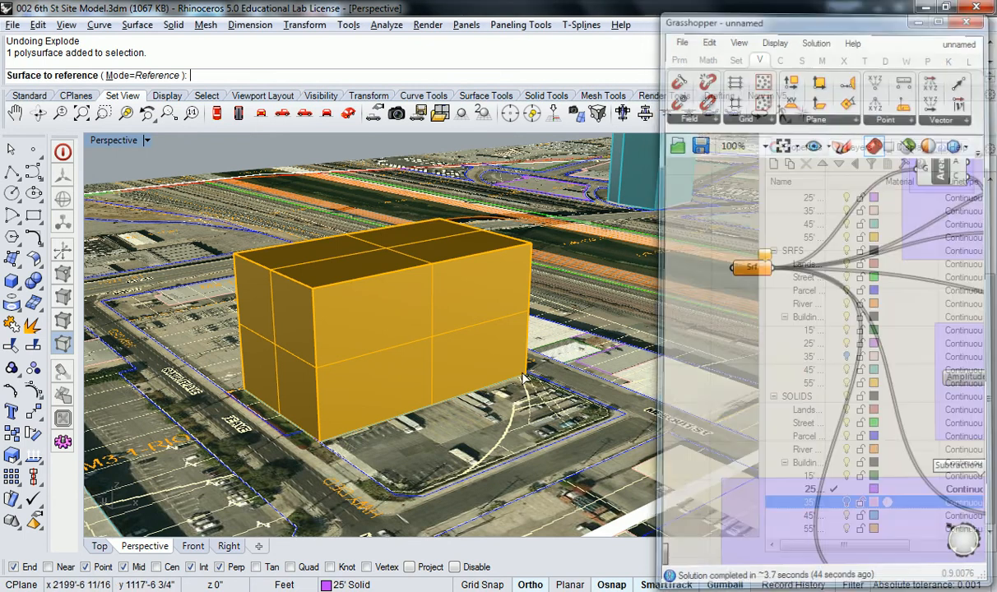
{"action": "left_click", "coordinate": [426, 344]}
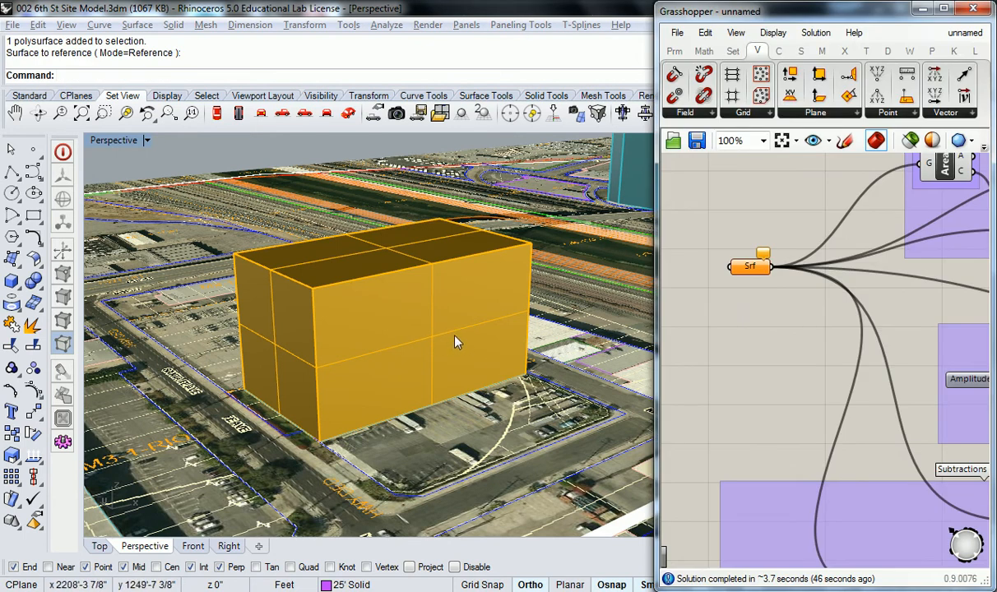
Explode the building mass polysurface into separate surfaces.
{"action": "left_click", "coordinate": [451, 343]}
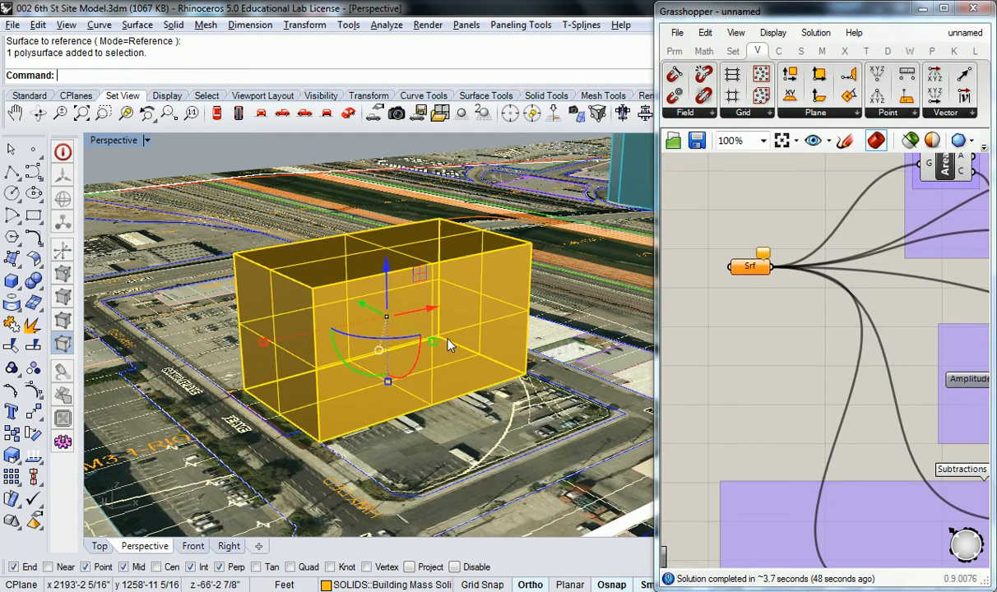
{"action": "type", "text": "explode"}
{"action": "key", "text": "Return"}
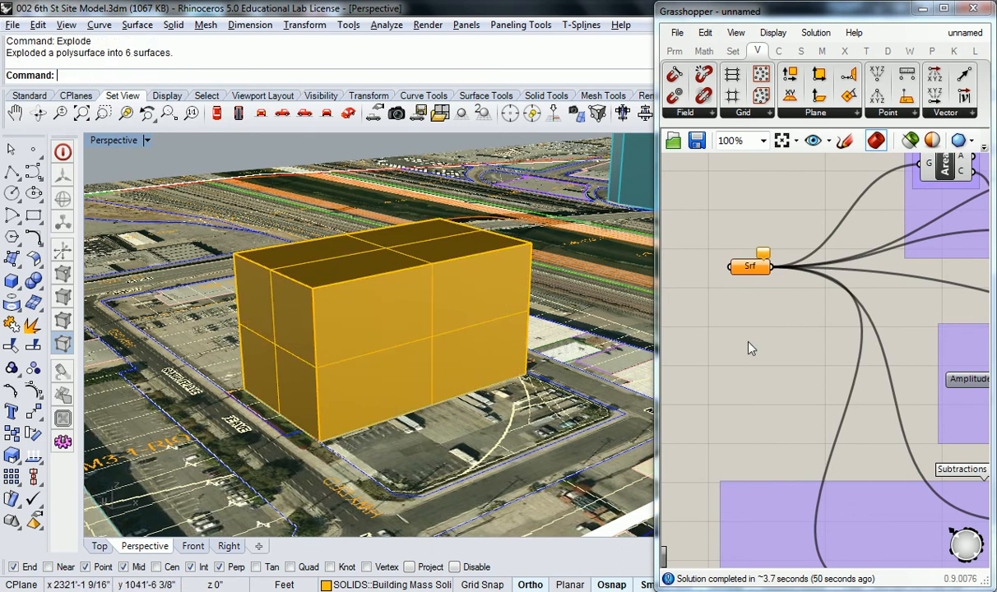
Reference the long side wall facing the parking lot as the single surface in the Srf parameter and check its panels.
{"action": "right_click", "coordinate": [765, 270]}
{"action": "left_click", "coordinate": [803, 447]}
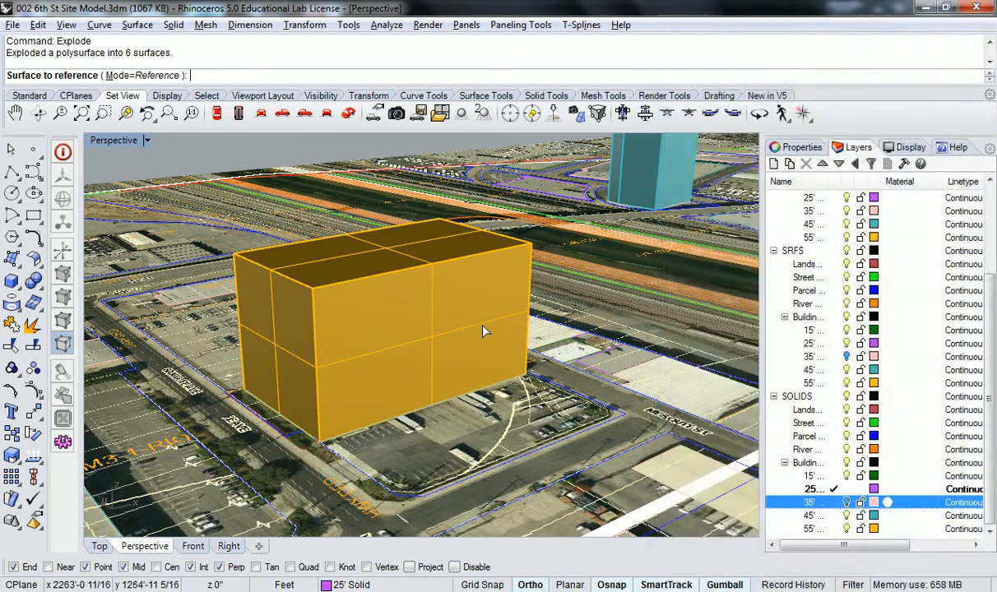
{"action": "left_click", "coordinate": [444, 337]}
{"action": "scroll", "coordinate": [323, 306], "scroll_direction": "up", "scroll_amount": 5}
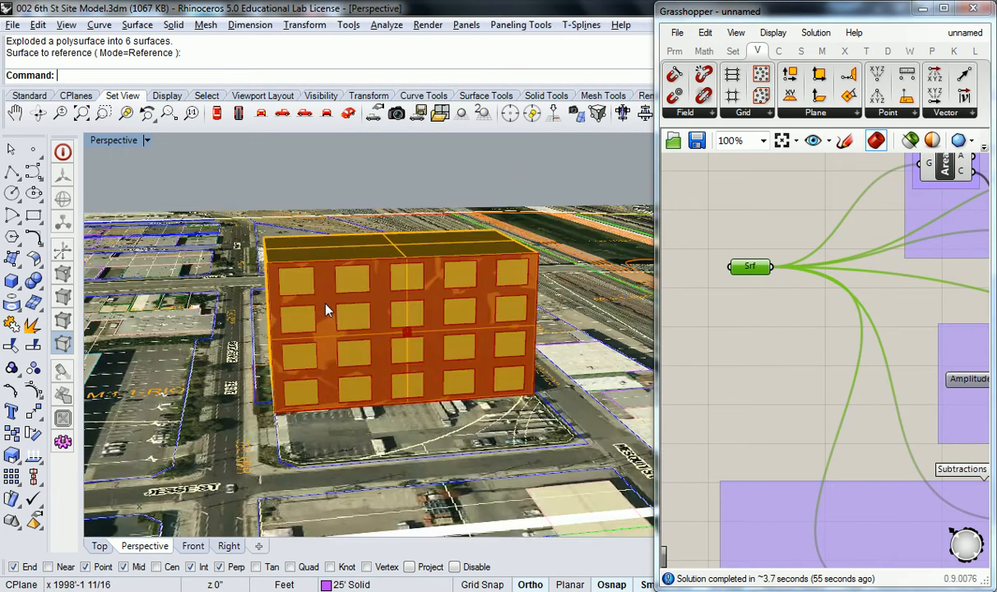
{"action": "scroll", "coordinate": [325, 309], "scroll_direction": "down", "scroll_amount": 6}
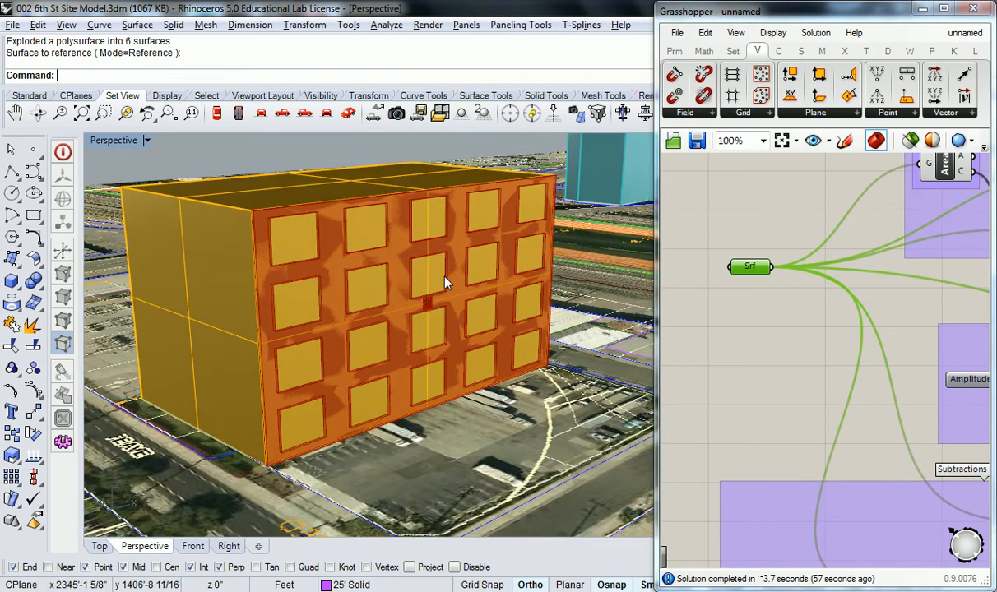
Widen the Grasshopper window over the Rhino viewport and review the whole component definition.
{"action": "left_click", "coordinate": [777, 225]}
{"action": "scroll", "coordinate": [765, 242], "scroll_direction": "down", "scroll_amount": 5}
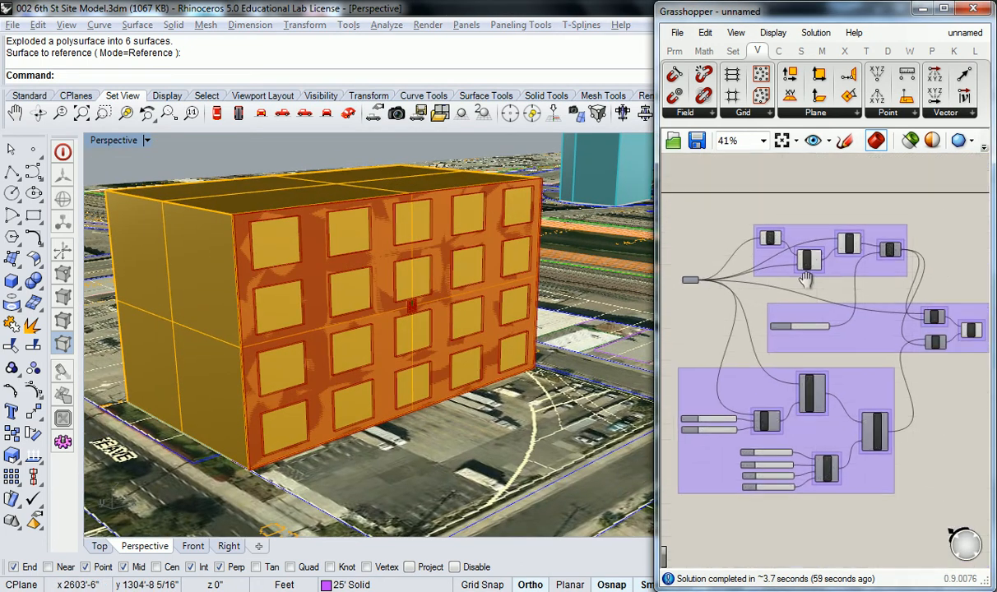
{"action": "scroll", "coordinate": [815, 284], "scroll_direction": "up", "scroll_amount": 2}
{"action": "left_click_drag", "start_coordinate": [659, 232], "coordinate": [419, 232]}
{"action": "scroll", "coordinate": [719, 290], "scroll_direction": "up", "scroll_amount": 1}
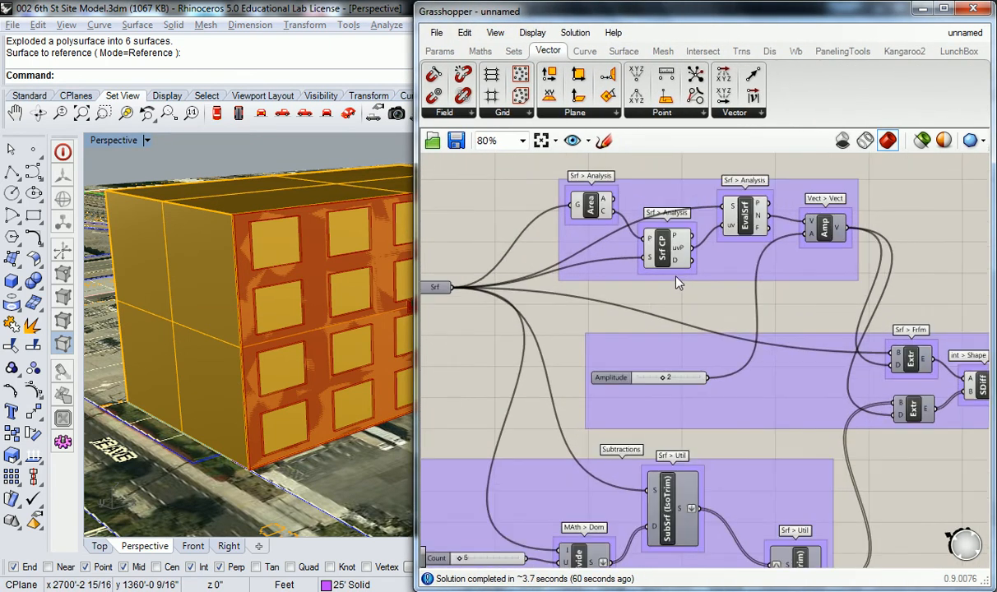
{"action": "scroll", "coordinate": [718, 287], "scroll_direction": "down", "scroll_amount": 1}
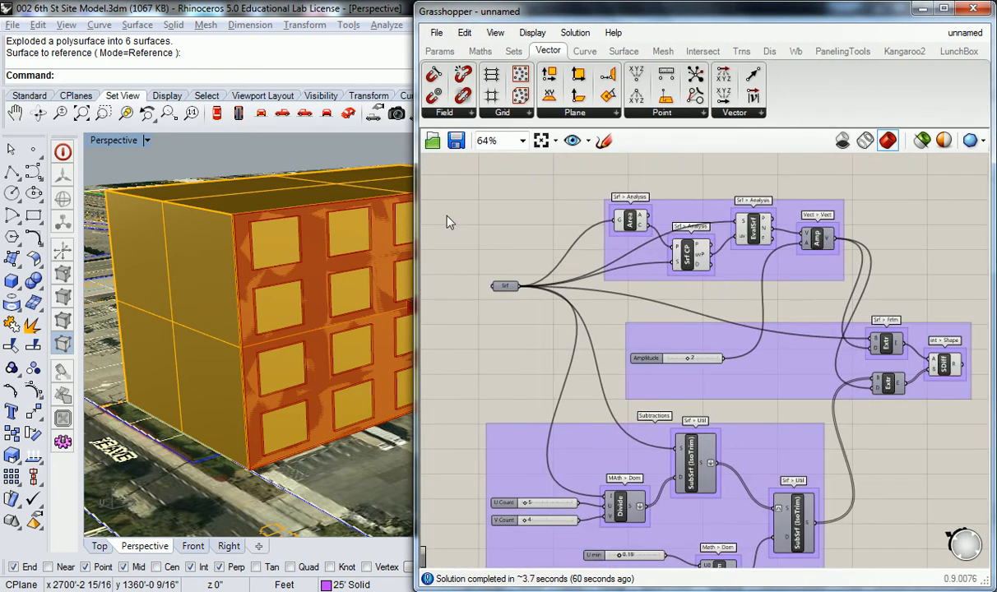
{"action": "scroll", "coordinate": [554, 204], "scroll_direction": "down", "scroll_amount": 3}
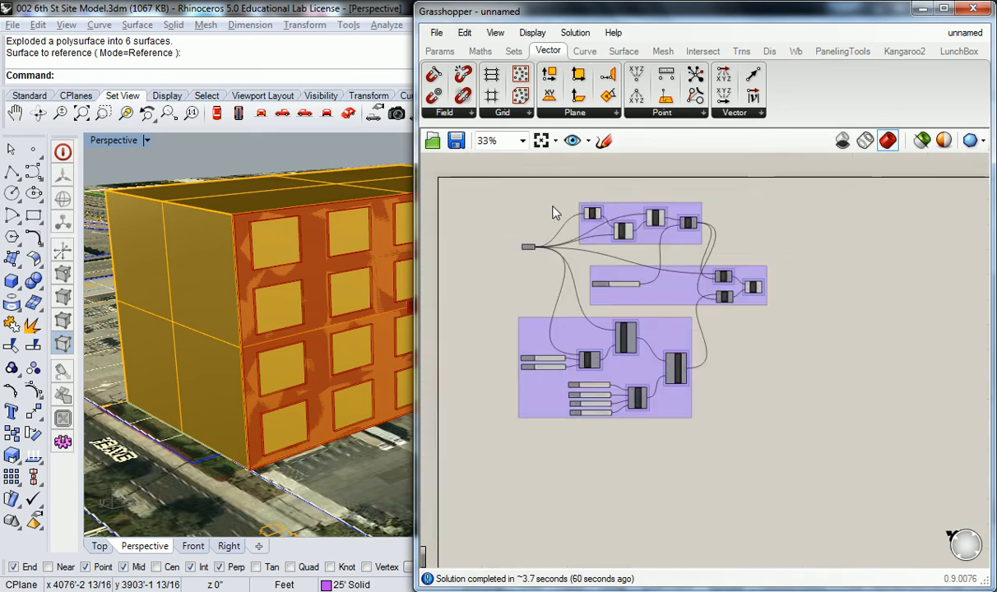
{"action": "scroll", "coordinate": [609, 214], "scroll_direction": "up", "scroll_amount": 4}
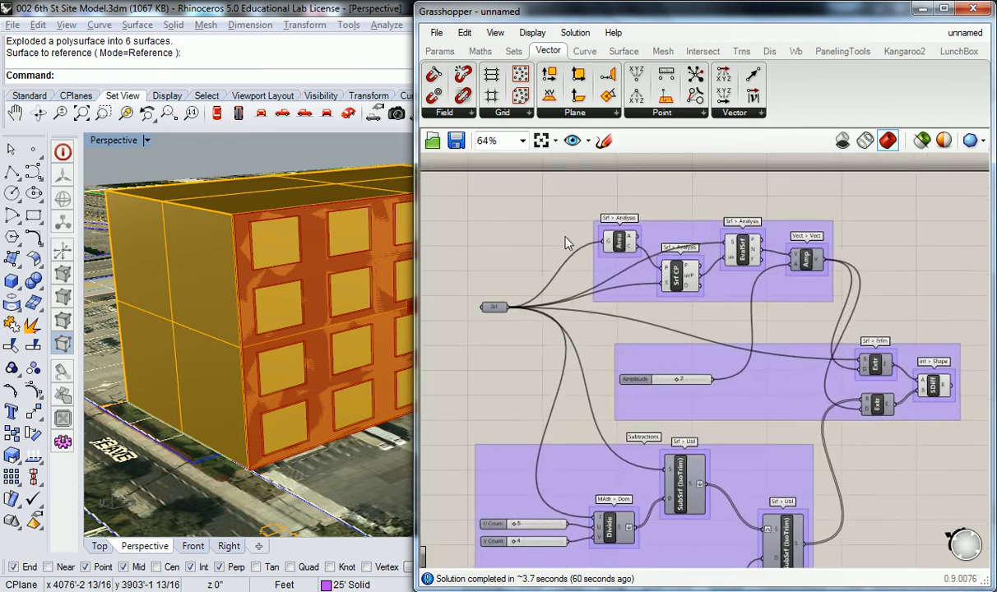
{"action": "right_click_drag", "start_coordinate": [629, 251], "coordinate": [552, 240]}
{"action": "left_click_drag", "start_coordinate": [417, 253], "coordinate": [277, 247]}
{"action": "right_click_drag", "start_coordinate": [438, 249], "coordinate": [453, 241]}
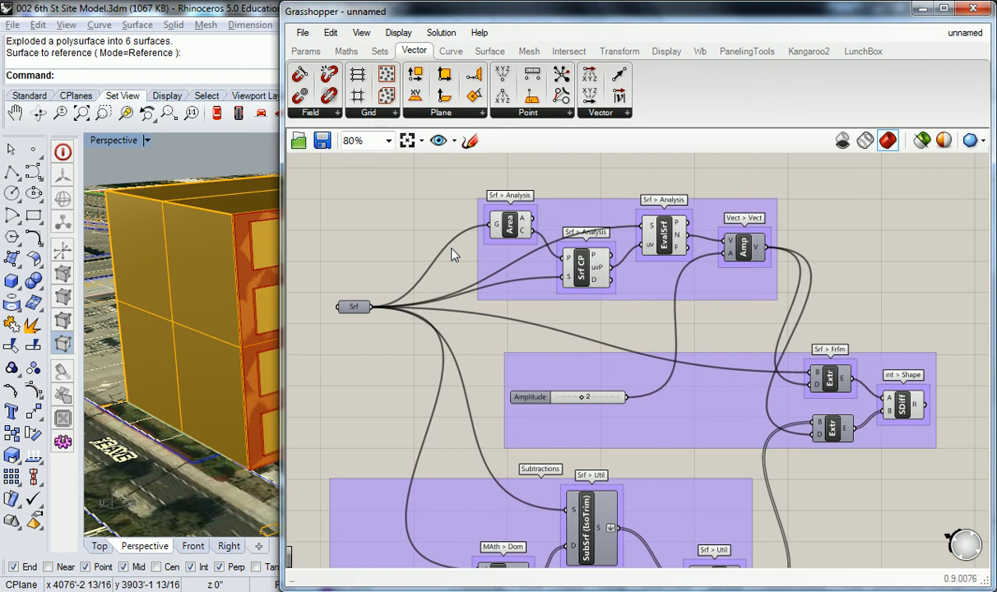
Examine the settings dialog of the Amplitude number slider and cancel it.
{"action": "double_click", "coordinate": [576, 395]}
{"action": "left_click", "coordinate": [676, 548]}
{"action": "double_click", "coordinate": [587, 400]}
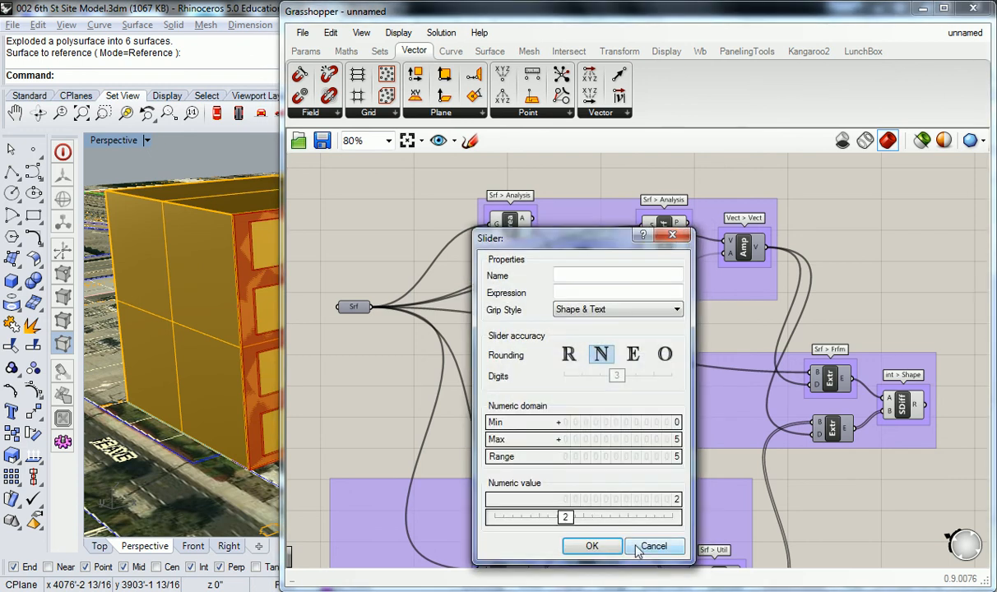
{"action": "left_click", "coordinate": [675, 548]}
{"action": "double_click", "coordinate": [584, 398]}
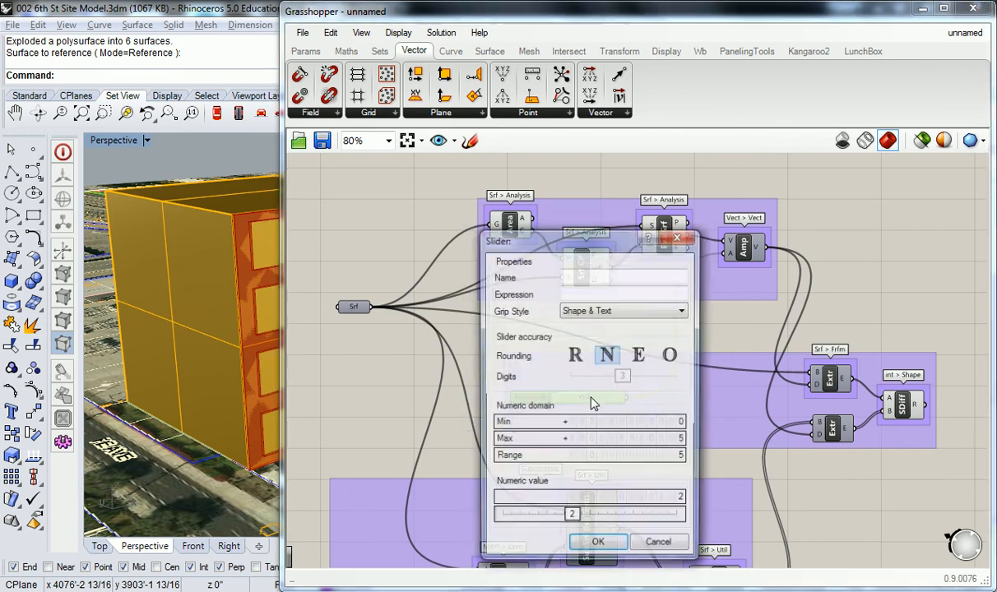
{"action": "left_click", "coordinate": [661, 546]}
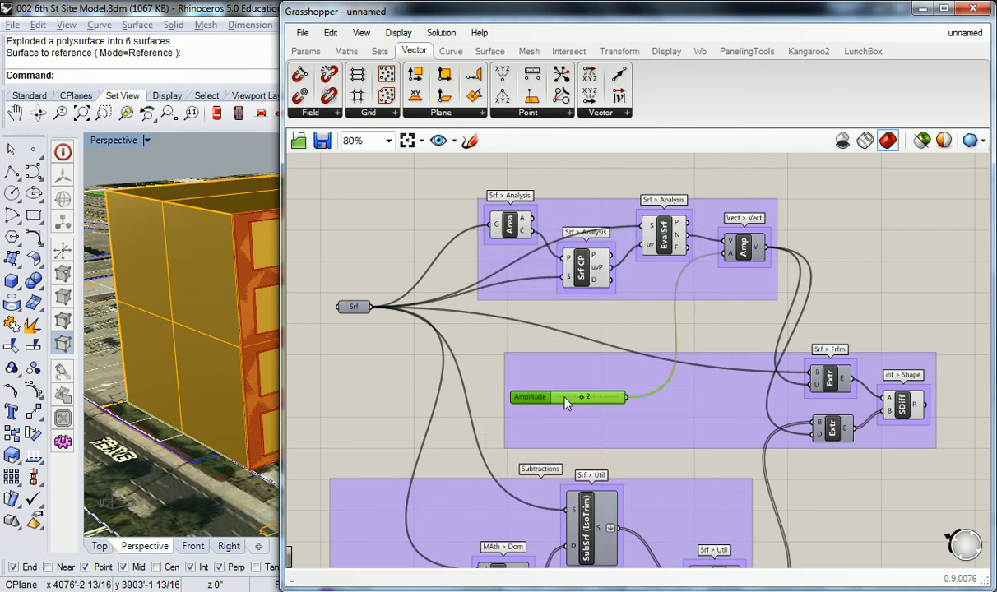
{"action": "double_click", "coordinate": [566, 401]}
{"action": "left_click", "coordinate": [640, 547]}
{"action": "right_click", "coordinate": [580, 385]}
{"action": "left_click", "coordinate": [576, 367]}
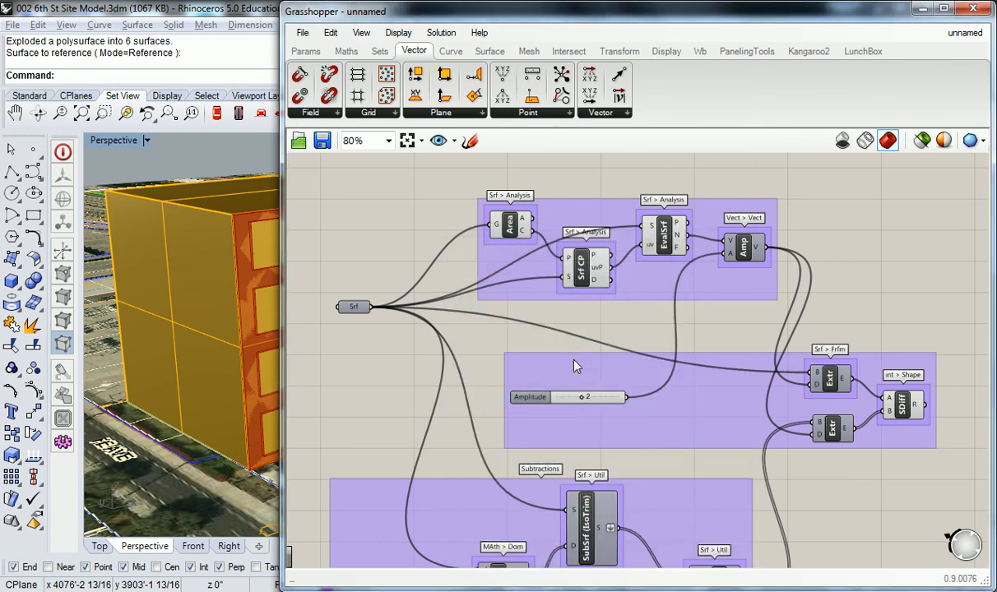
Try to open the Amplitude slider's value for in-place editing.
{"action": "middle_click", "coordinate": [582, 400]}
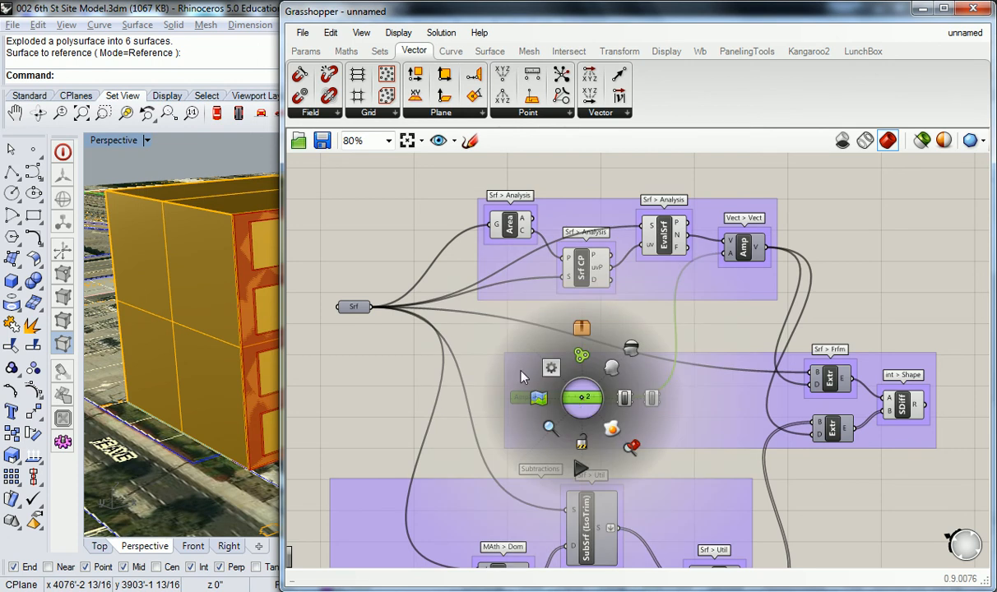
{"action": "scroll", "coordinate": [593, 407], "scroll_direction": "up", "scroll_amount": 5}
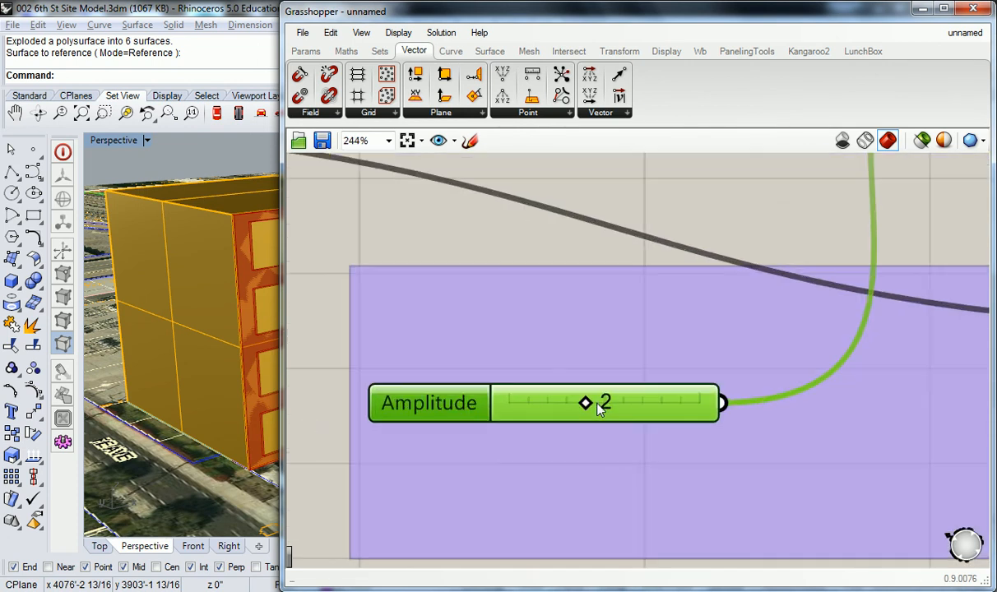
{"action": "double_click", "coordinate": [585, 404]}
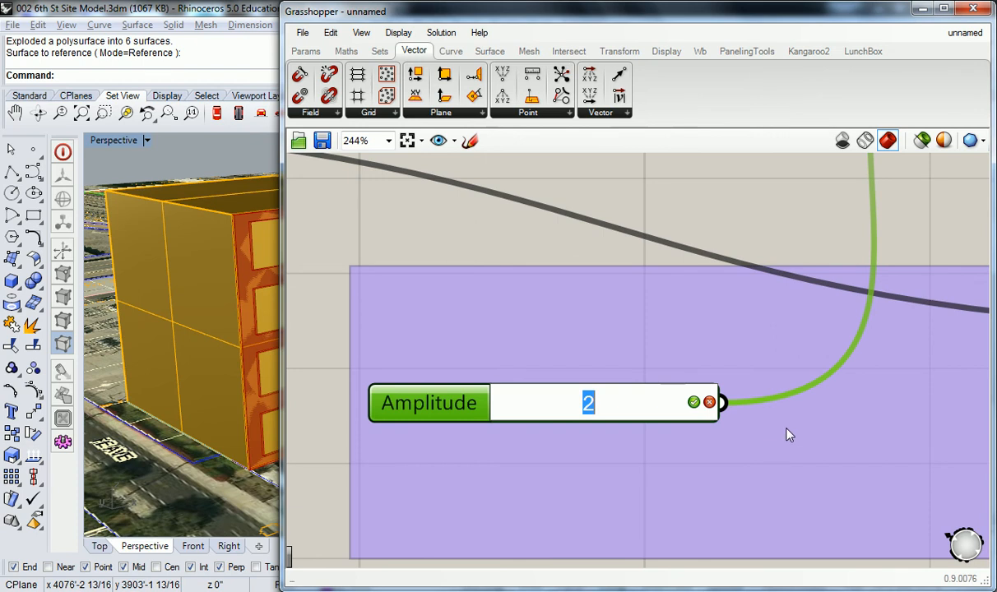
{"action": "left_click", "coordinate": [636, 327]}
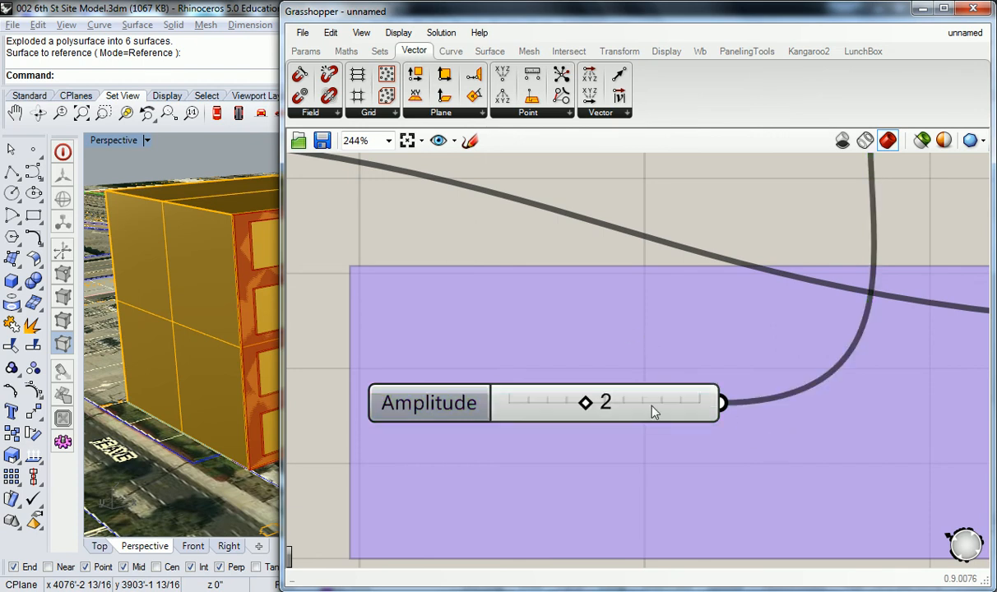
{"action": "scroll", "coordinate": [609, 407], "scroll_direction": "down", "scroll_amount": 5}
{"action": "double_click", "coordinate": [610, 404]}
{"action": "left_click", "coordinate": [621, 549]}
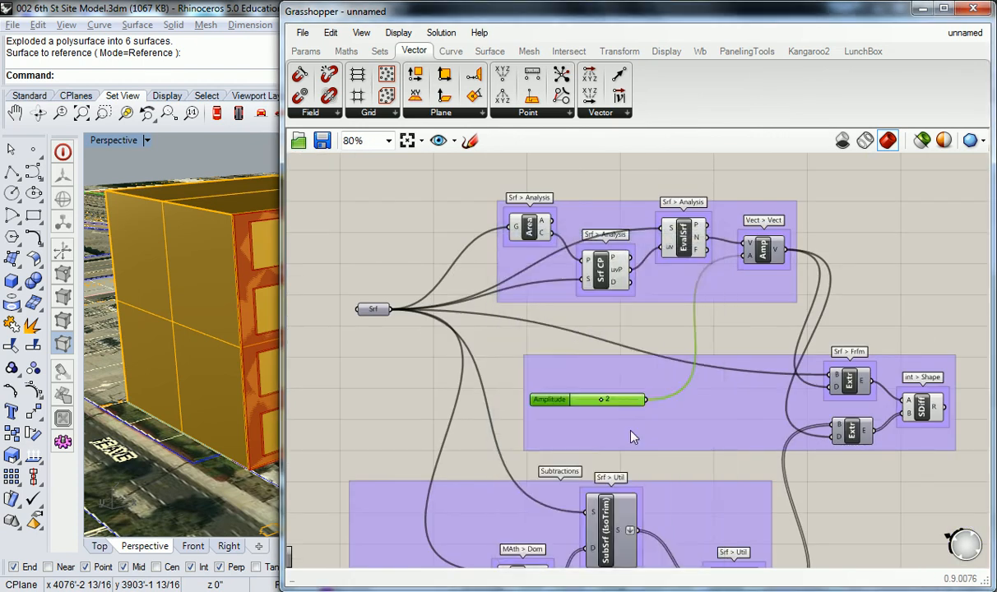
{"action": "scroll", "coordinate": [611, 411], "scroll_direction": "up", "scroll_amount": 3}
{"action": "double_click", "coordinate": [607, 396]}
{"action": "left_click", "coordinate": [516, 270]}
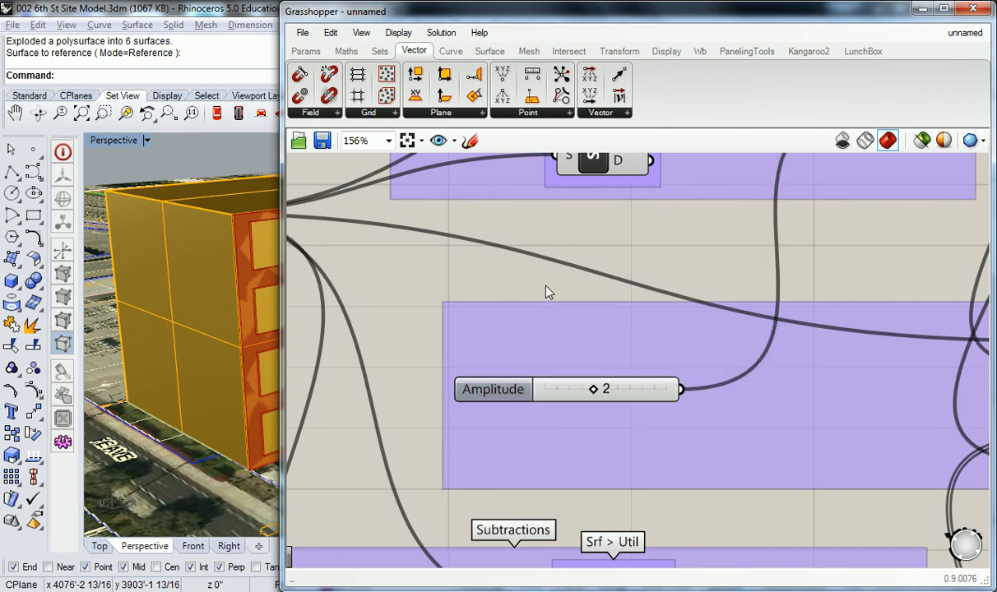
Set the Amplitude slider to 5 by editing its value in place, and return it to 2.
{"action": "double_click", "coordinate": [607, 392]}
{"action": "type", "text": "5"}
{"action": "key", "text": "Return"}
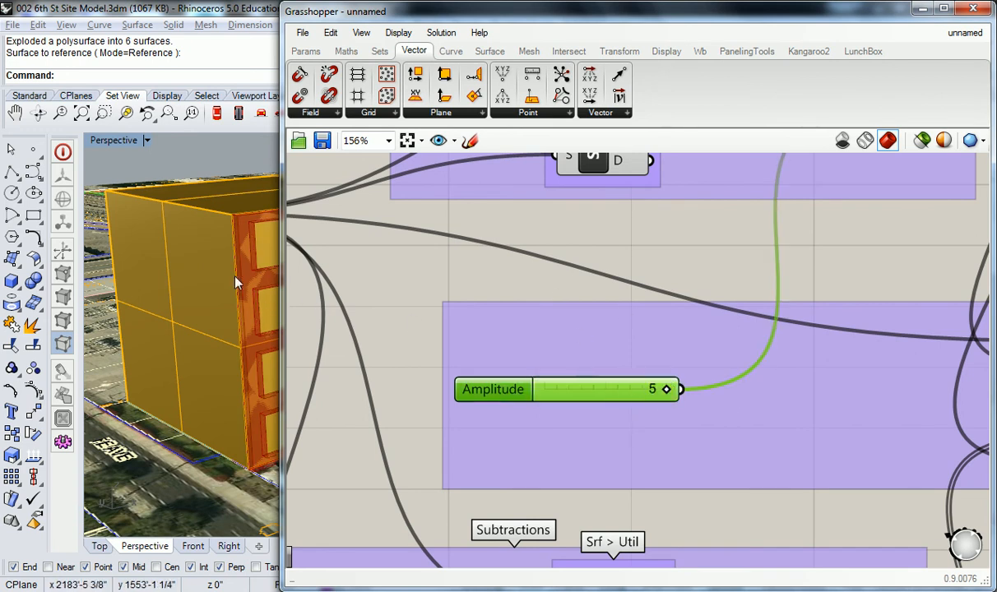
{"action": "double_click", "coordinate": [603, 392]}
{"action": "type", "text": "2"}
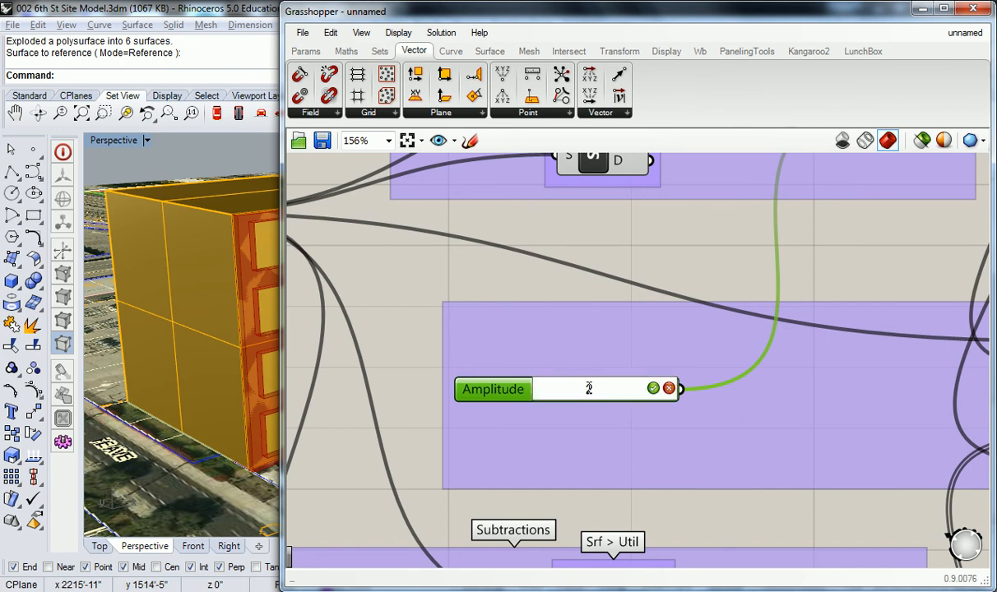
{"action": "key", "text": "Return"}
{"action": "left_click", "coordinate": [497, 287]}
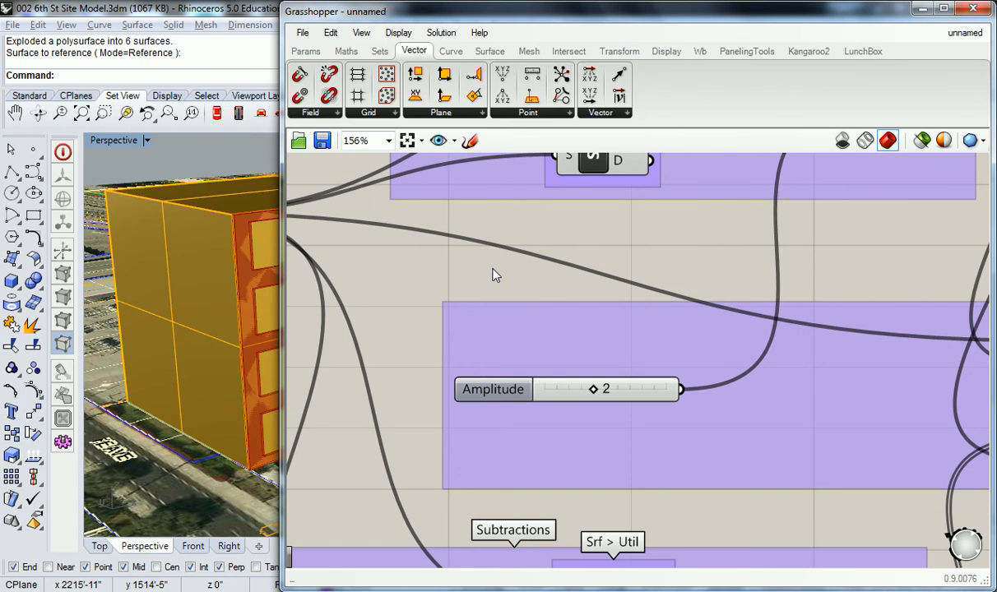
Lock the Grasshopper solver and unlock it again.
{"action": "right_click", "coordinate": [447, 270]}
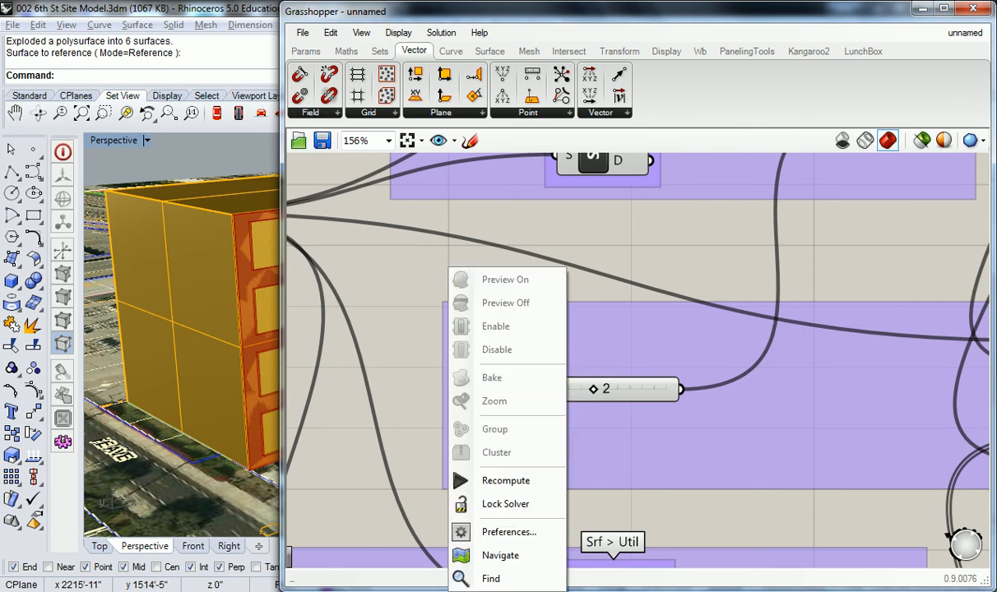
{"action": "left_click", "coordinate": [503, 506]}
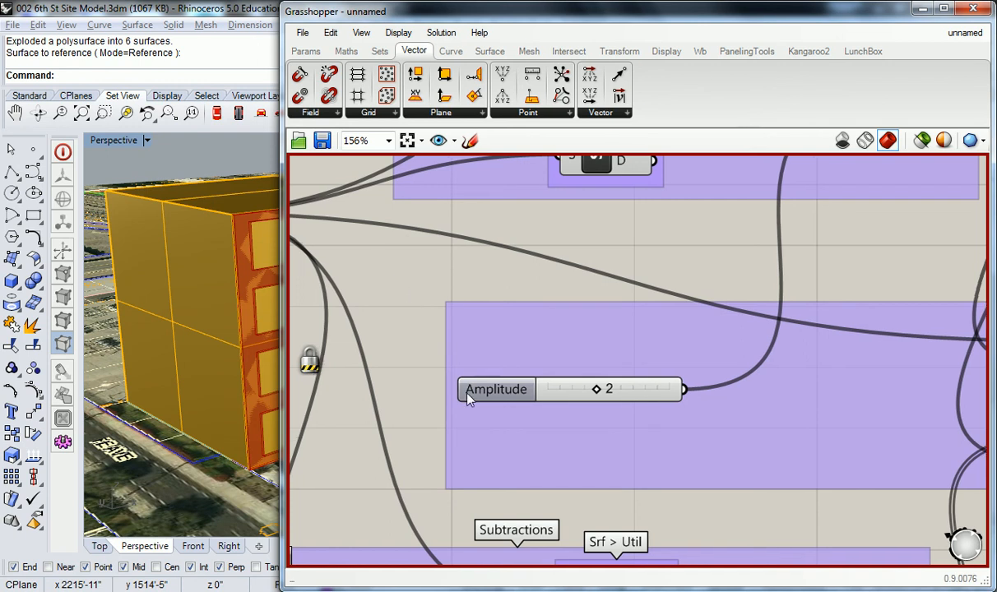
{"action": "right_click", "coordinate": [392, 302]}
{"action": "left_click", "coordinate": [439, 503]}
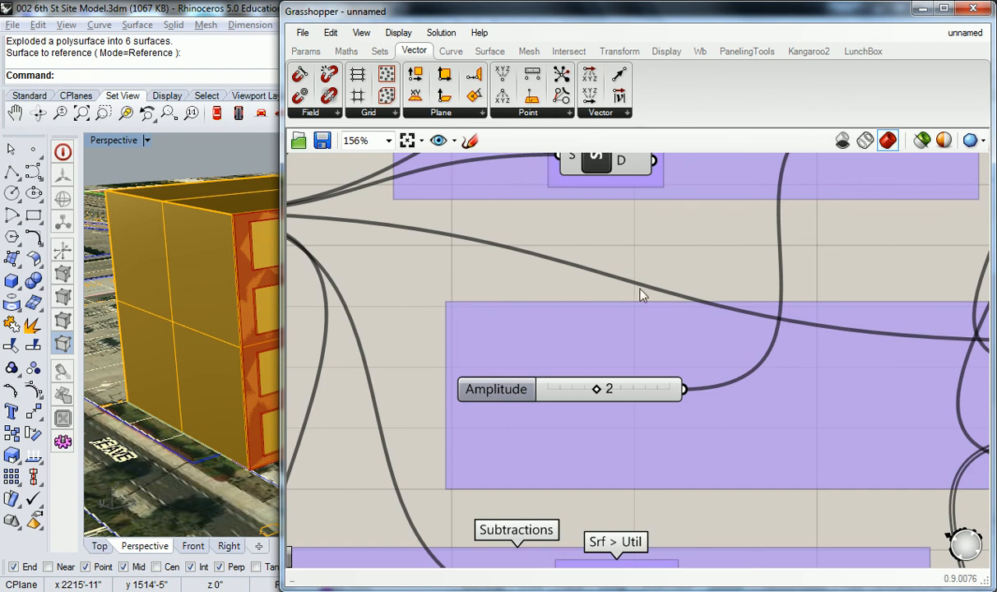
{"action": "scroll", "coordinate": [543, 290], "scroll_direction": "down", "scroll_amount": 5}
{"action": "scroll", "coordinate": [593, 273], "scroll_direction": "up", "scroll_amount": 4}
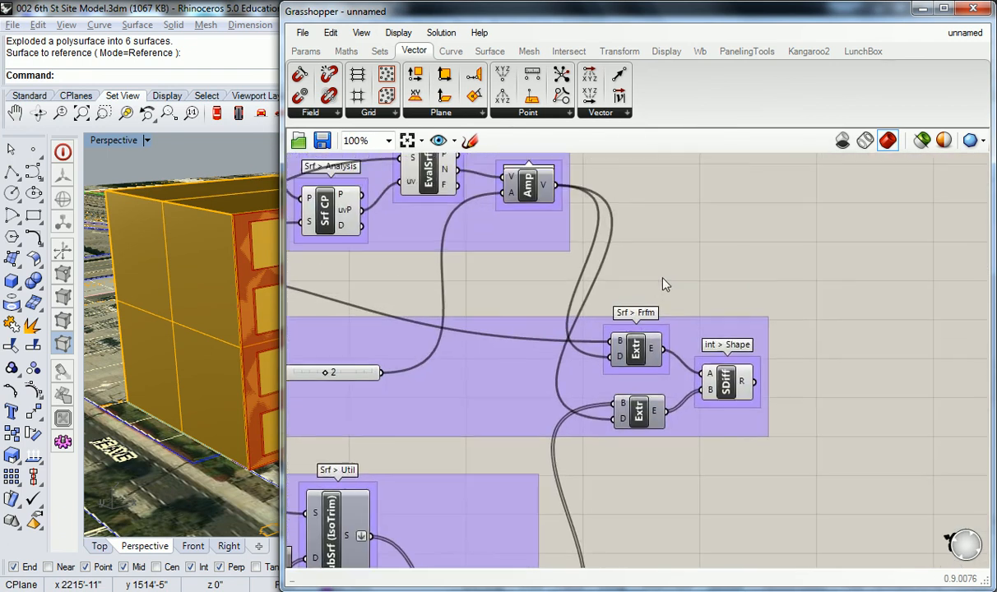